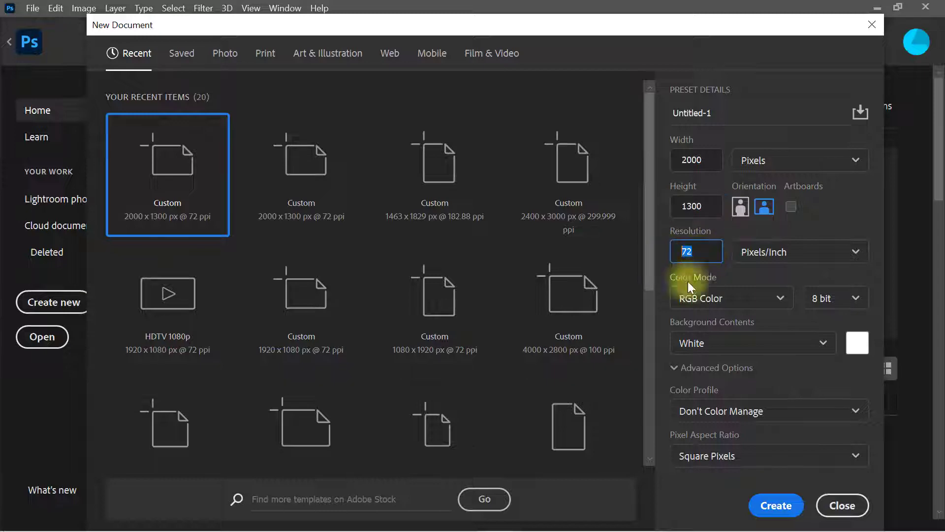
Create a 2000 x 1300 px RGB document at 72 ppi with a white background and unlock its Background layer
click(771, 507)
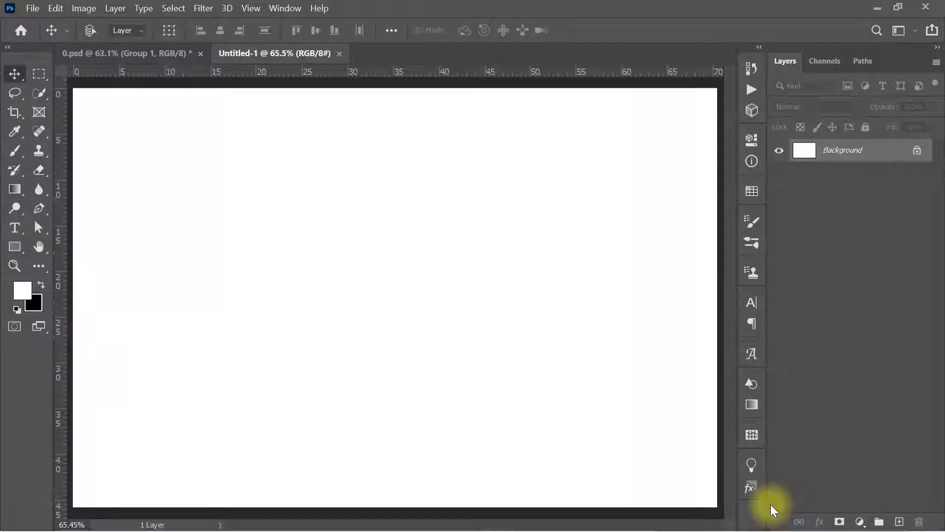
click(916, 151)
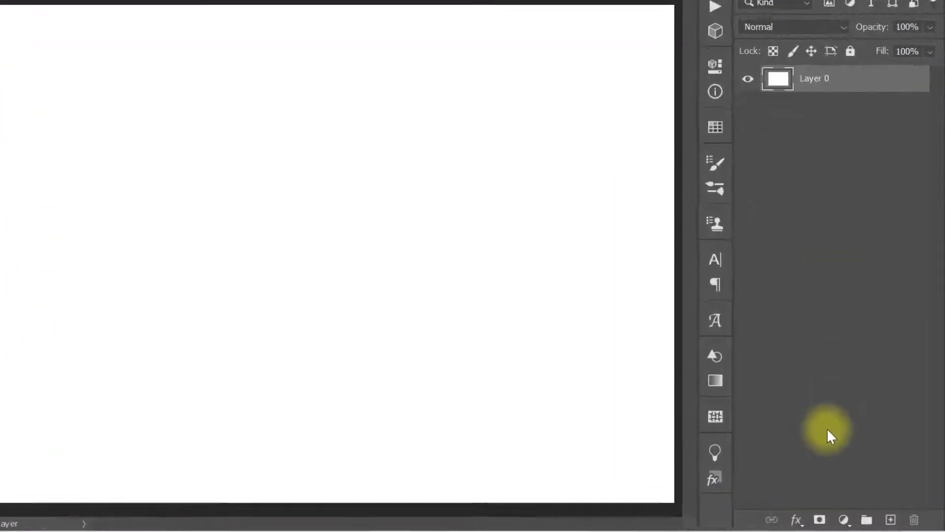
Add a Pattern Overlay effect to Layer 0 and import the Patterns file from the neon text folder
click(820, 522)
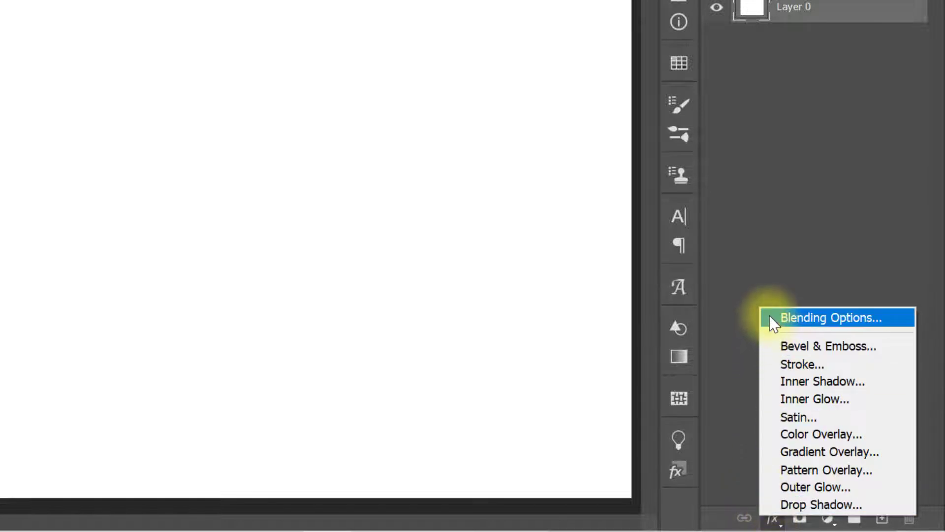
click(771, 317)
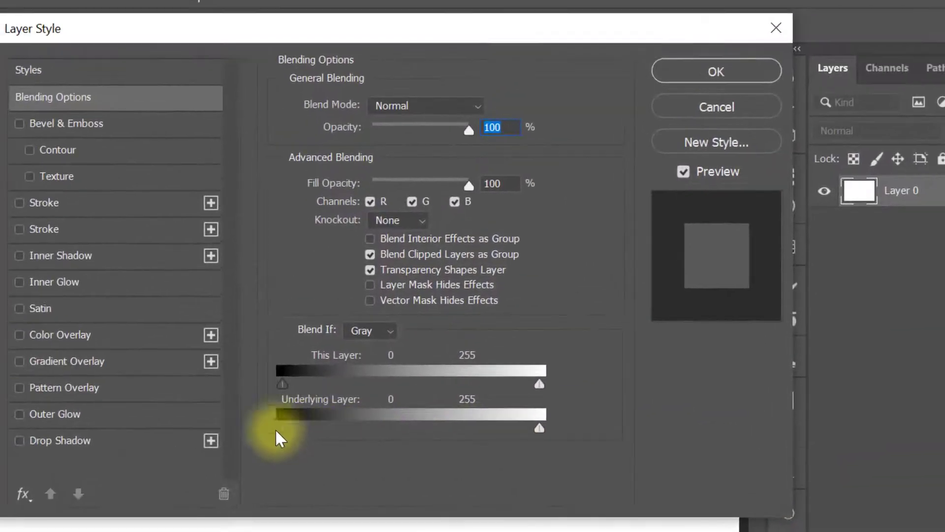
click(177, 406)
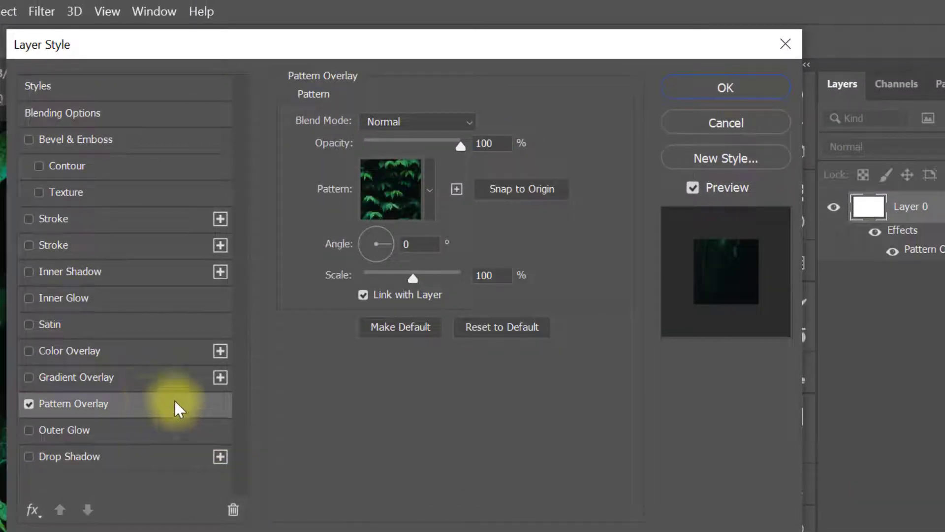
click(429, 190)
click(505, 243)
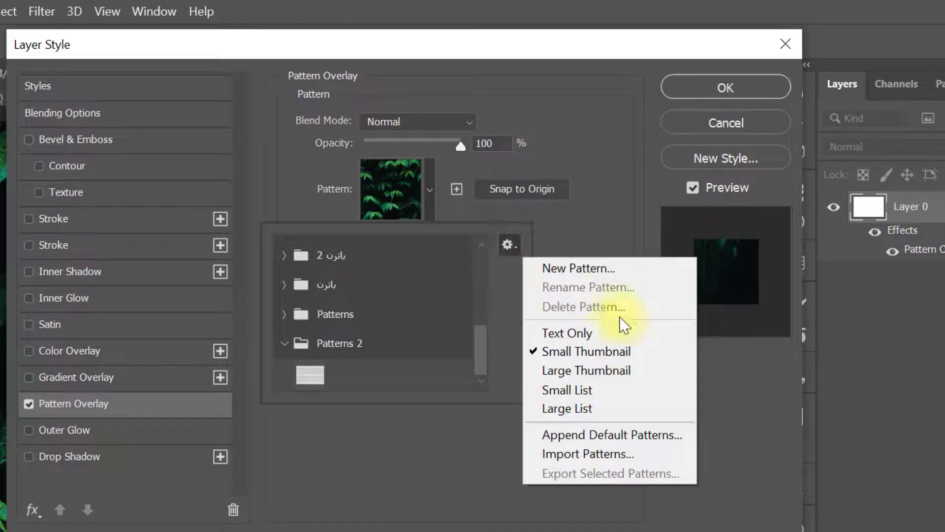
click(660, 458)
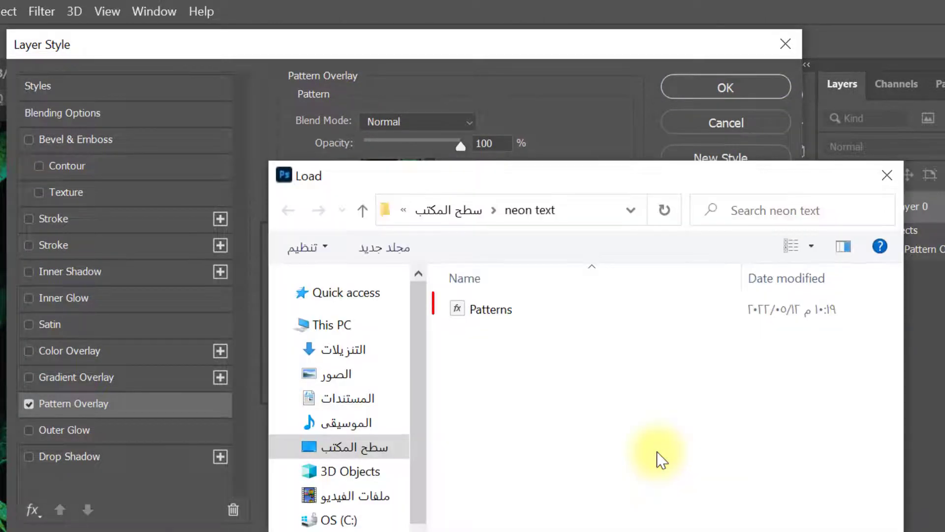
click(500, 315)
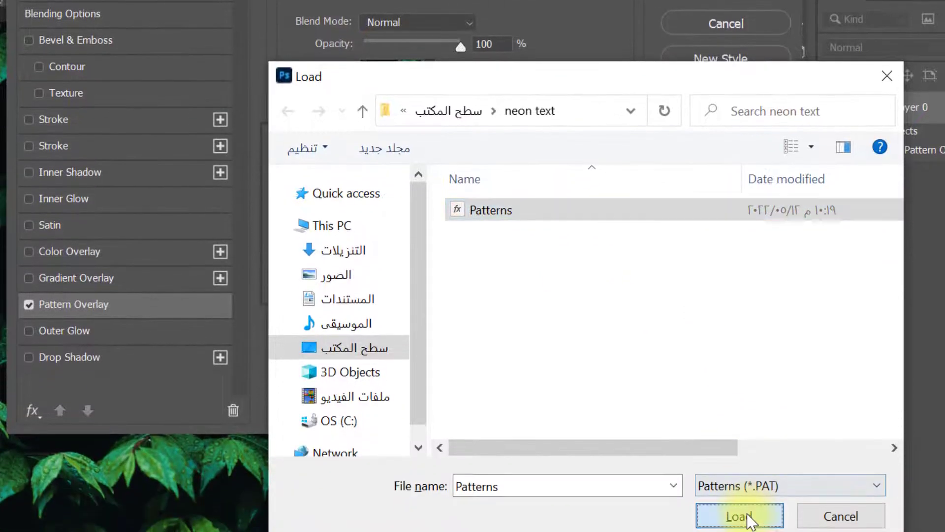
click(731, 512)
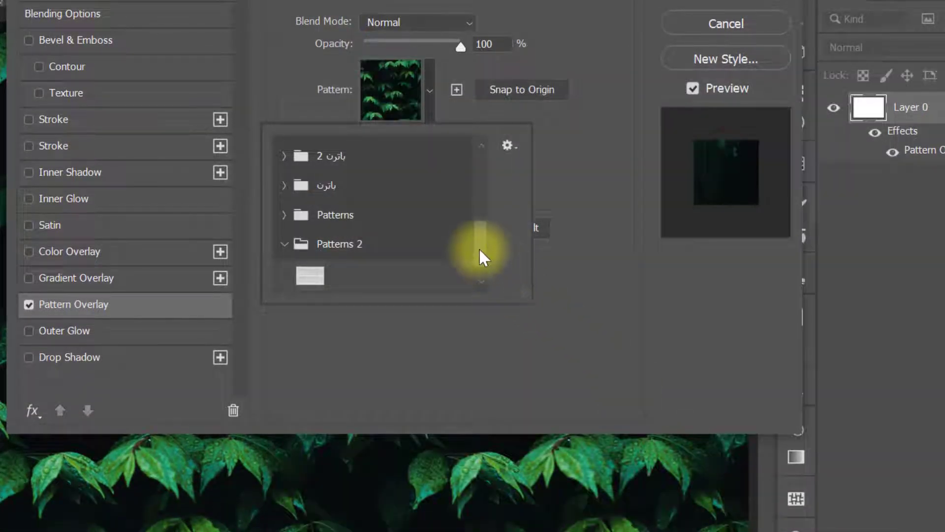
Apply the white brick pattern from the Patterns 3 group as the layer's pattern overlay
click(480, 281)
click(279, 277)
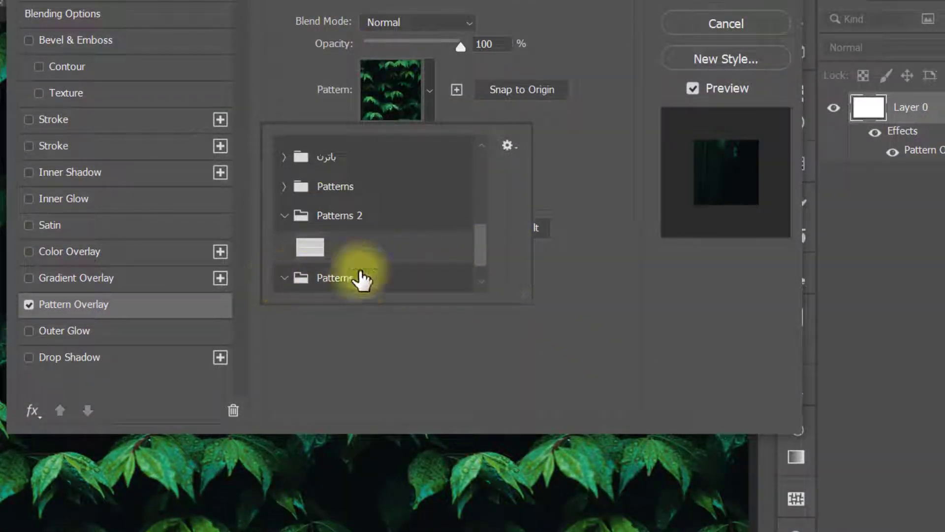
scroll(481, 270, down, 1)
click(310, 276)
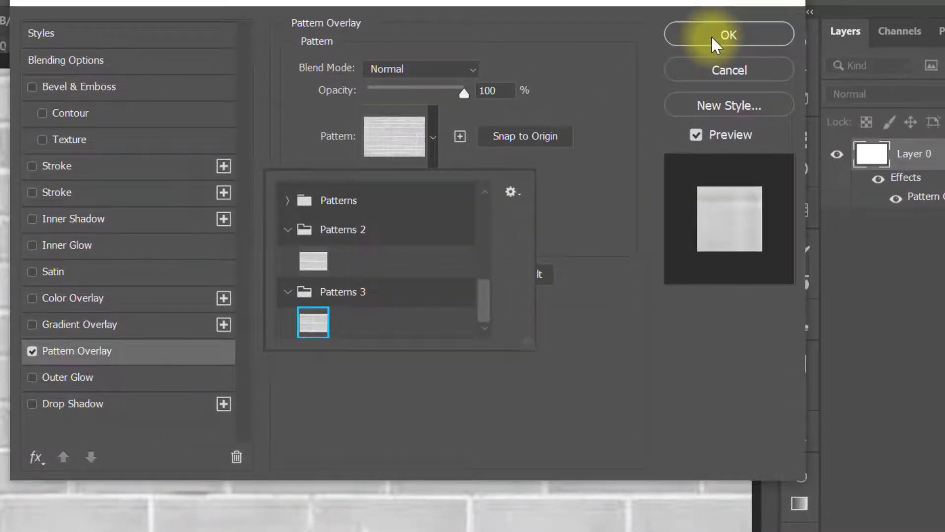
click(714, 39)
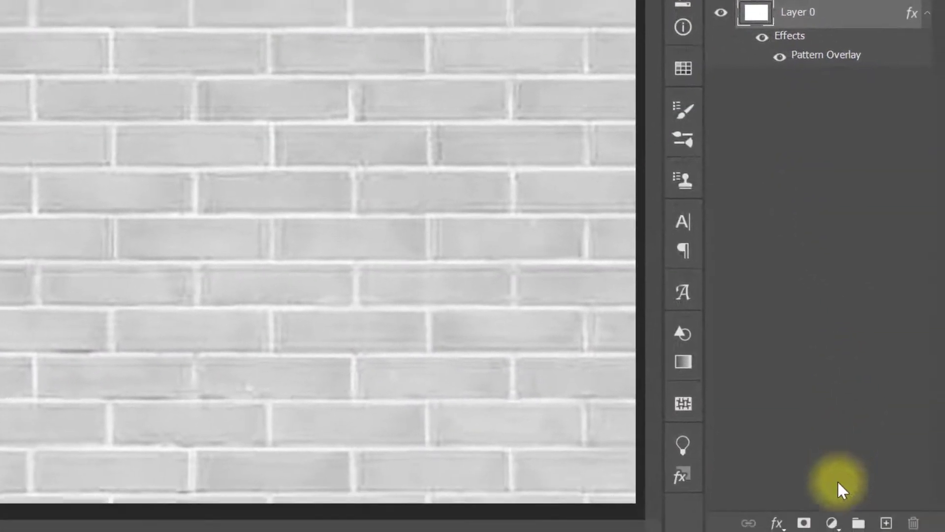
Add a Brightness/Contrast adjustment layer above the brick wall with brightness -20 and contrast 17
click(831, 522)
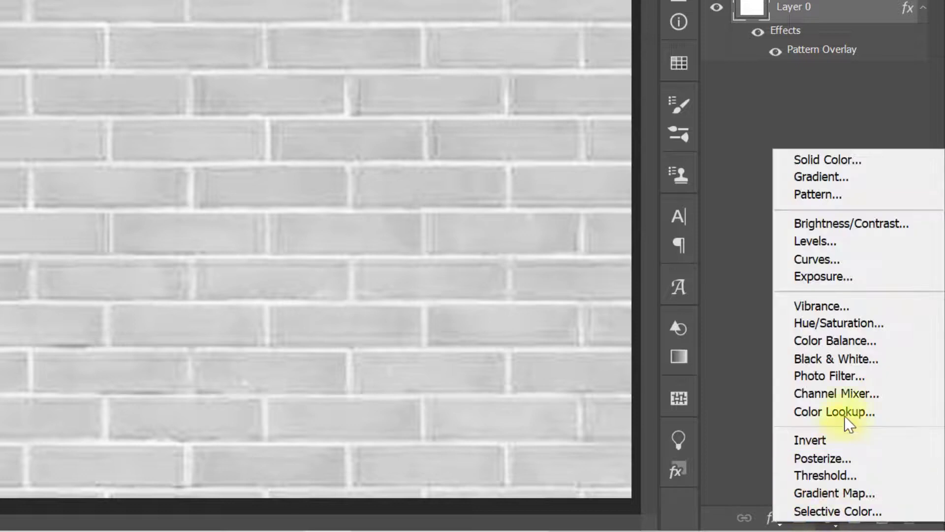
click(861, 224)
click(625, 87)
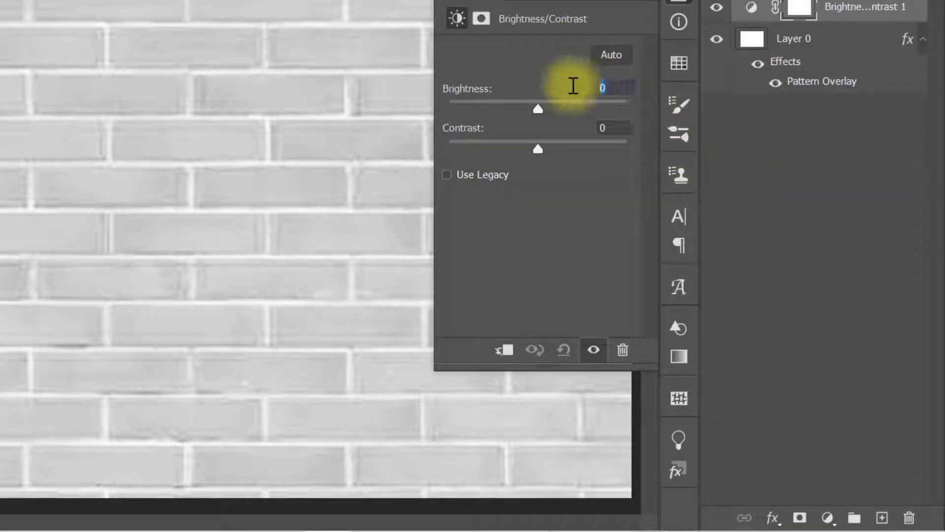
text(-20)
click(615, 129)
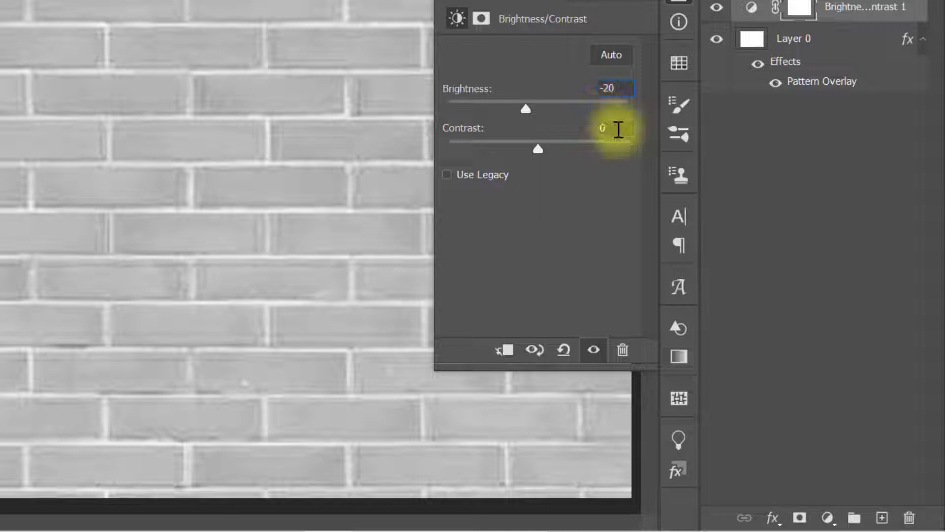
text(17)
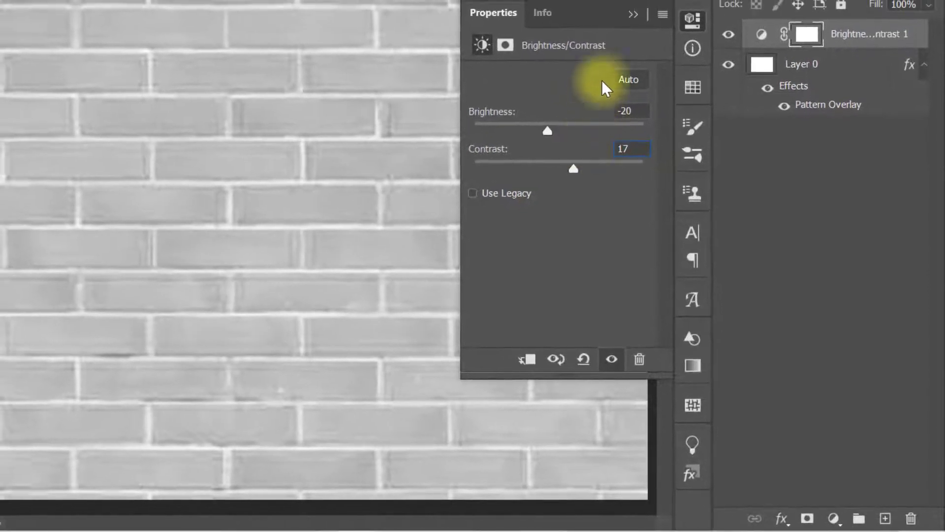
click(631, 15)
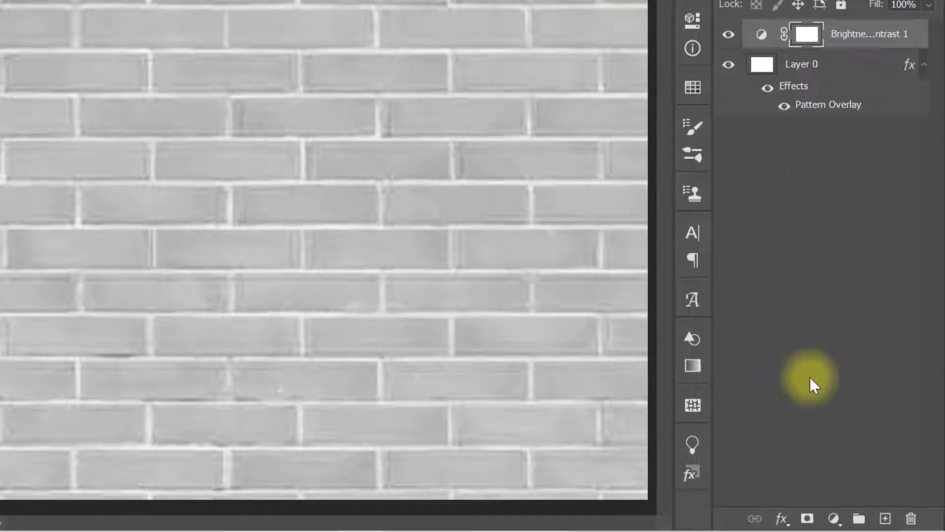
Add a gradient fill layer based on the Foreground to Background preset from the Basics group
click(833, 518)
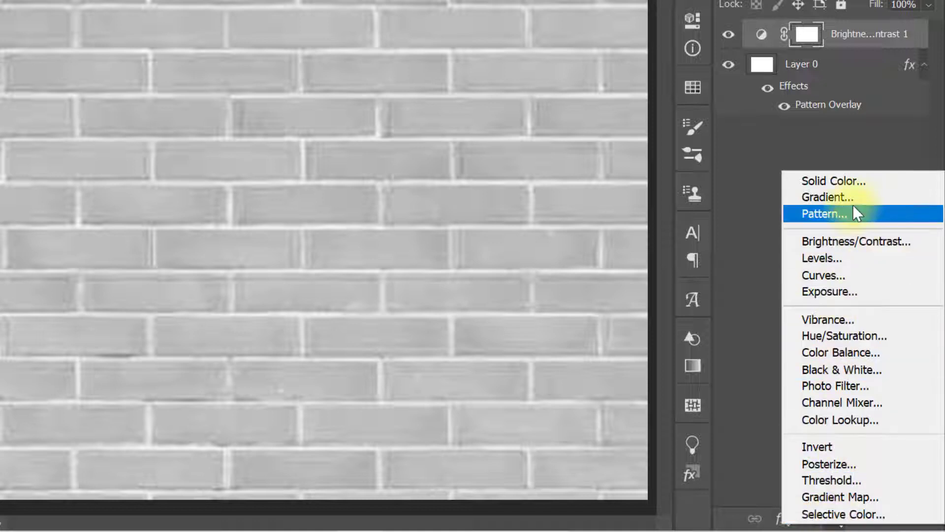
click(853, 197)
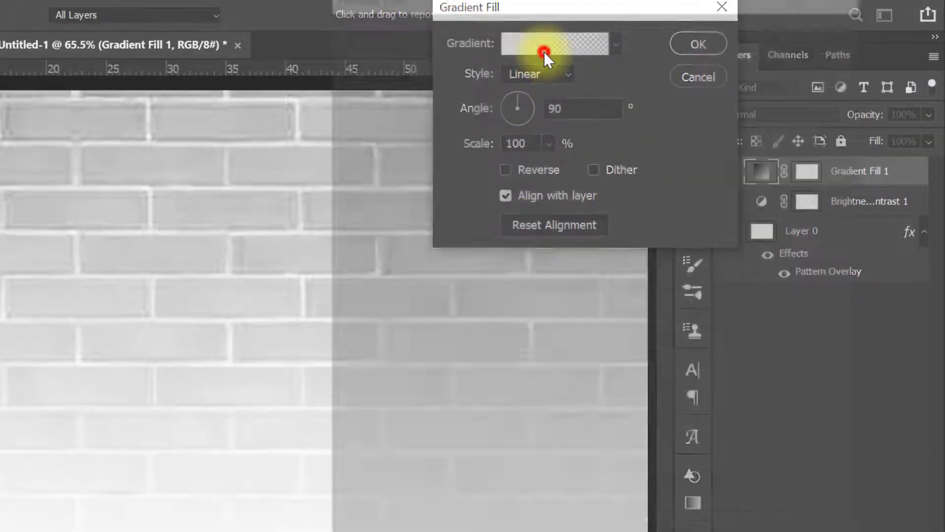
click(544, 52)
click(355, 51)
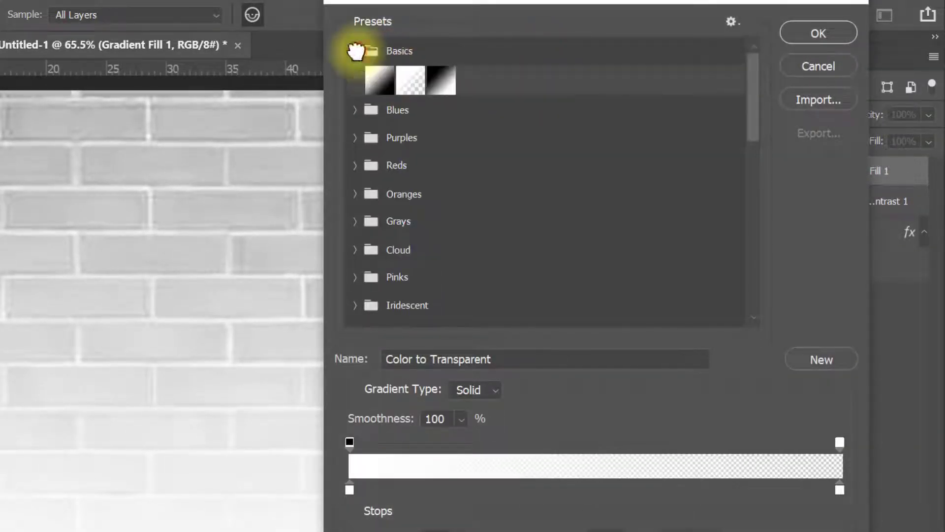
click(374, 81)
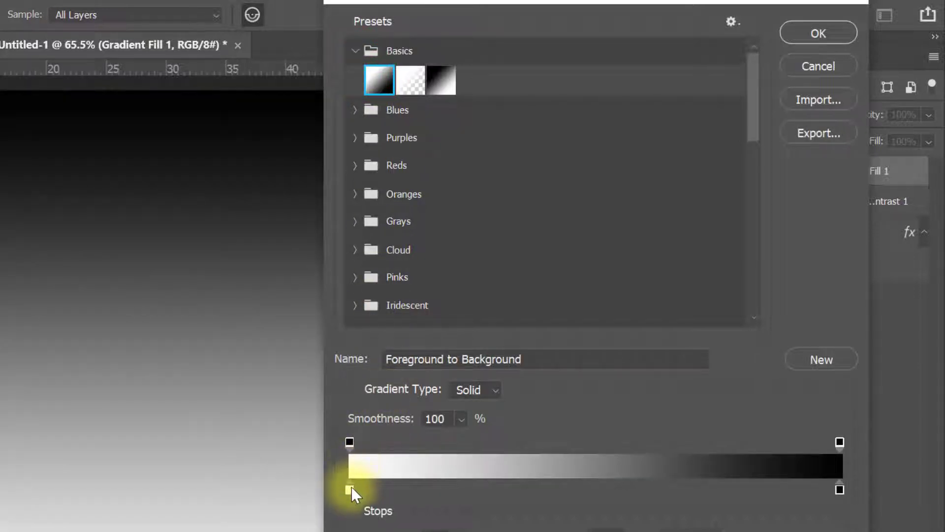
Set the gradient's start colour to #300216 and its end colour to #bf1c37
double_click(350, 490)
click(713, 358)
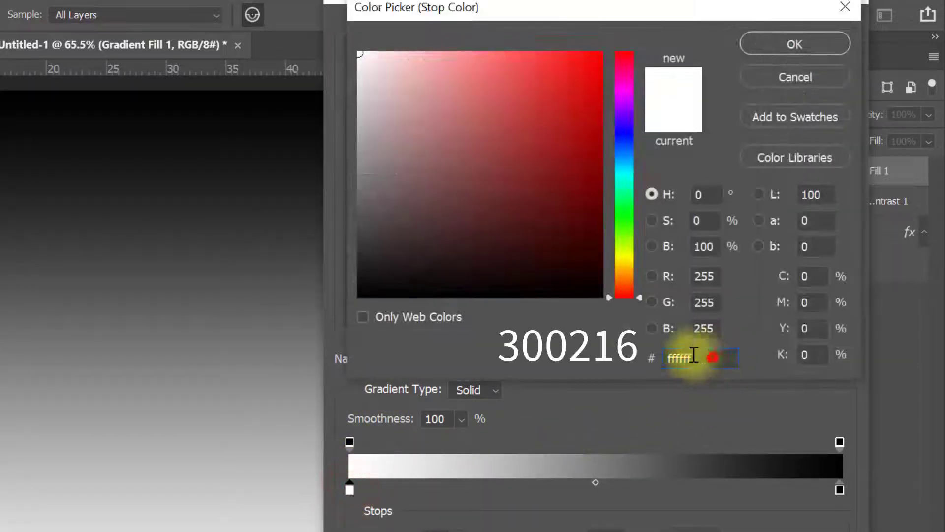
text(300216)
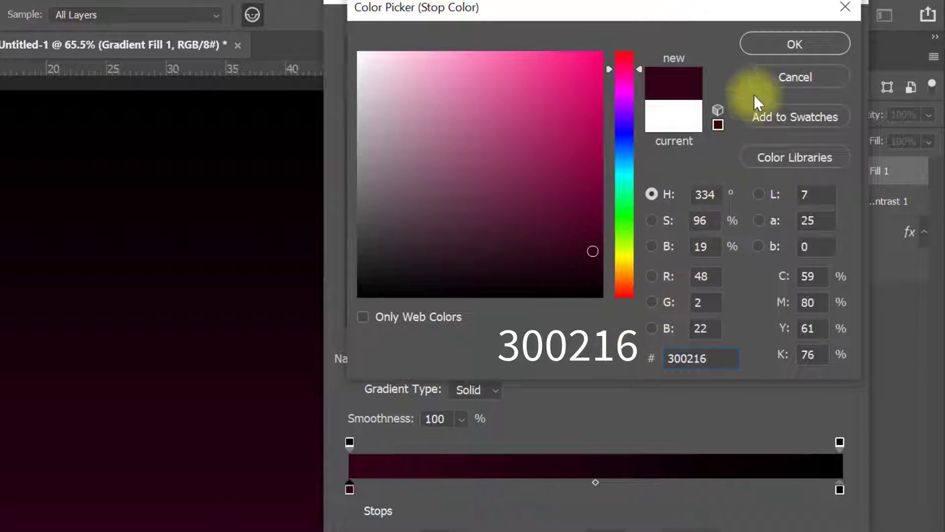
click(775, 50)
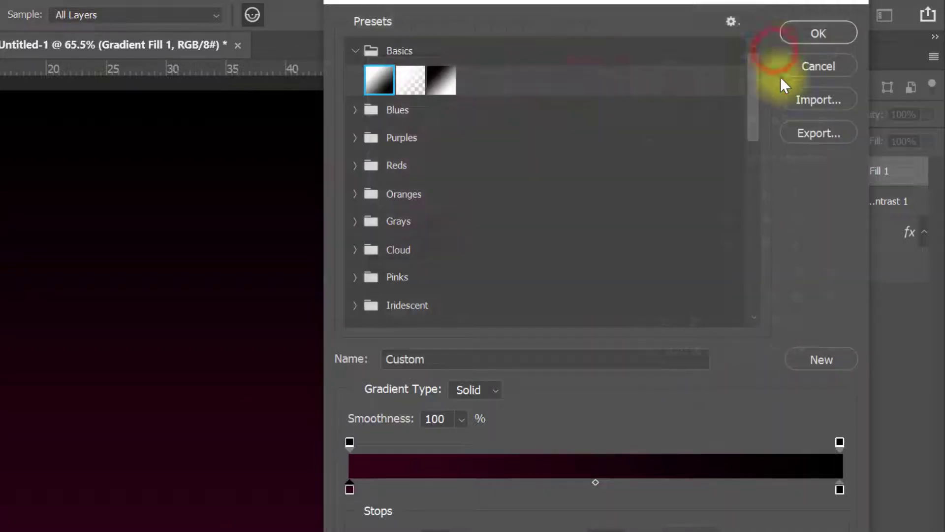
double_click(841, 491)
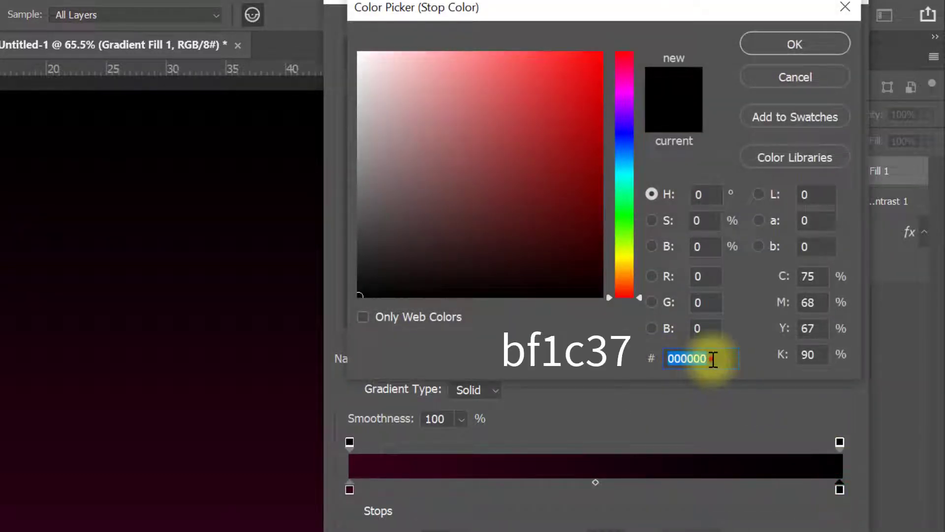
text(bf1c37)
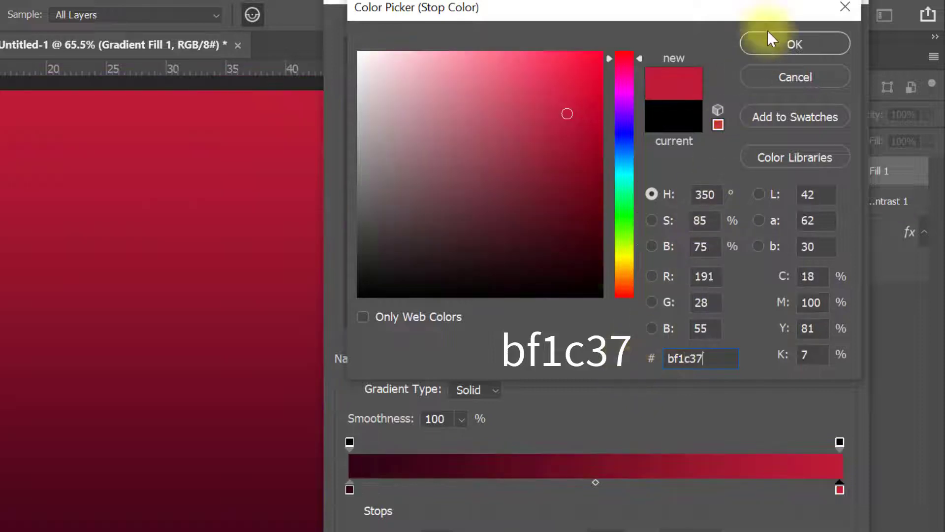
click(769, 47)
click(797, 32)
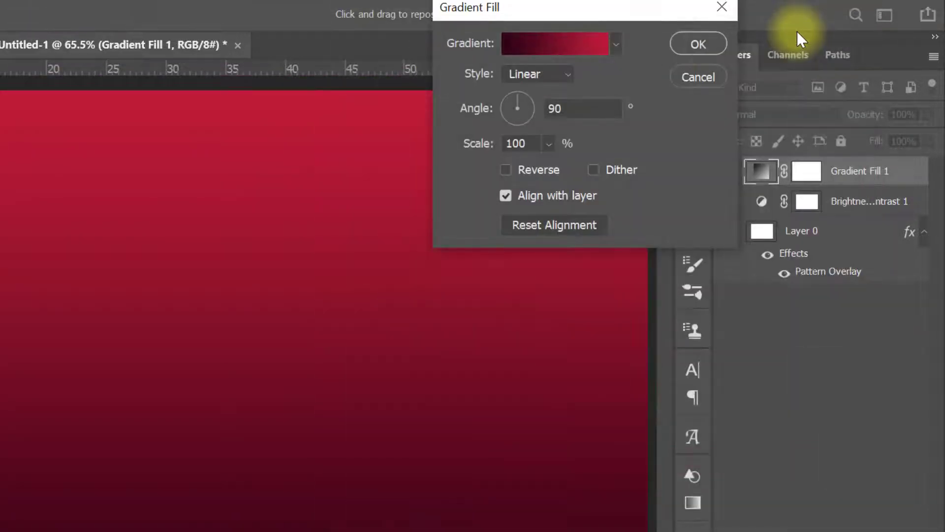
Make the gradient fill radial and reversed at 160% scale, and set its layer's blend mode to Multiply
click(540, 79)
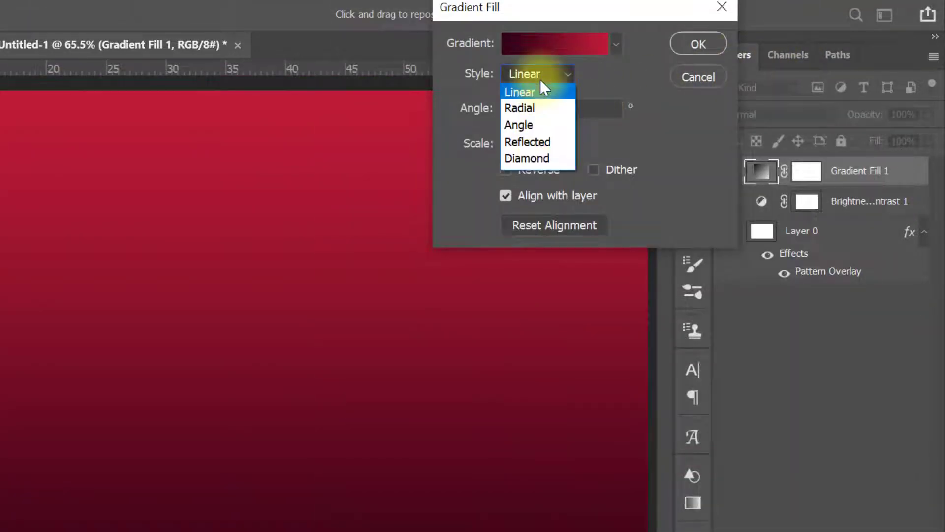
click(538, 107)
click(506, 170)
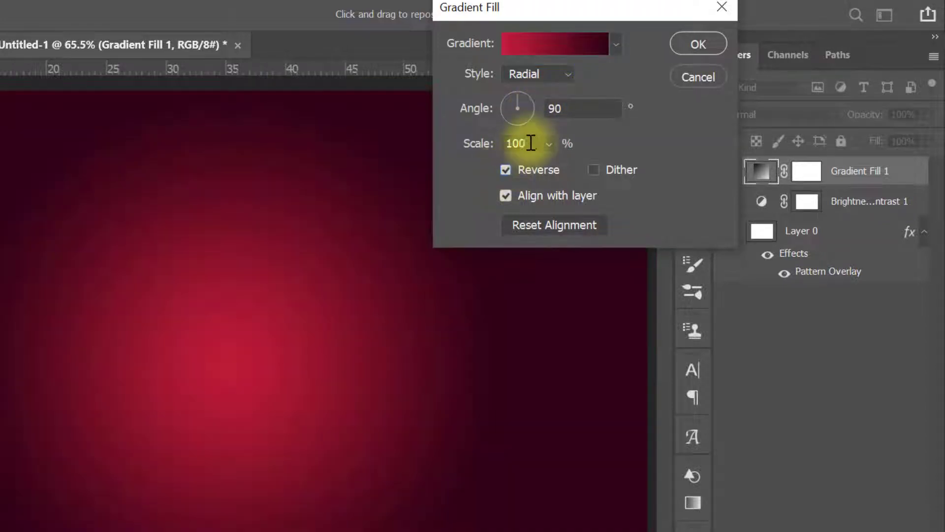
drag(527, 143, 496, 142)
text(160)
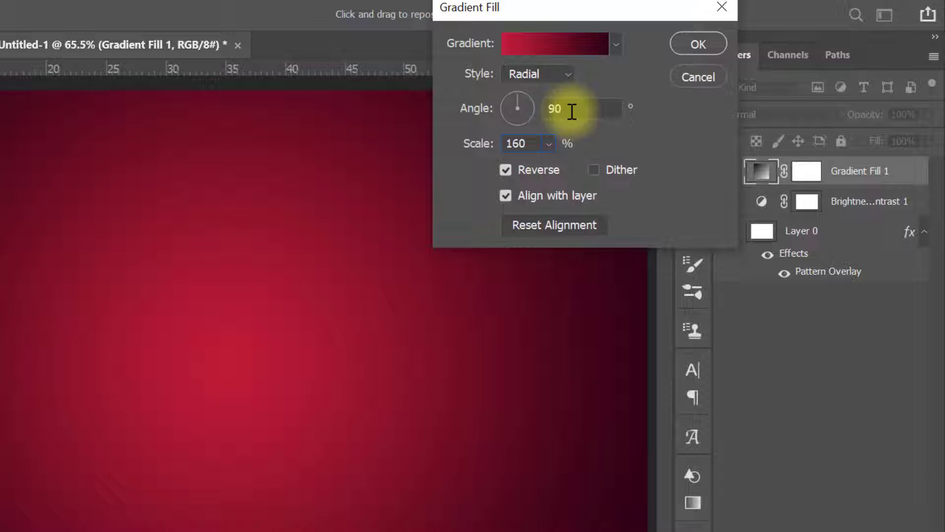
drag(571, 112, 525, 109)
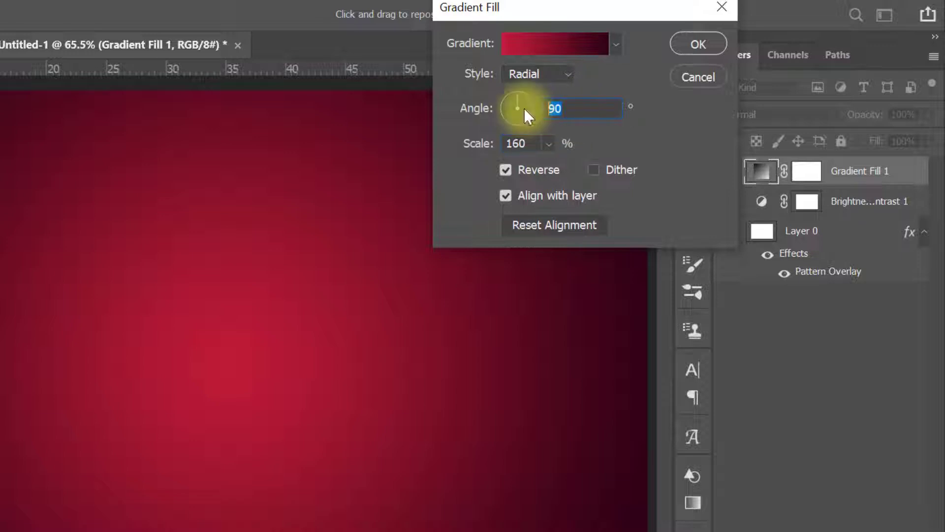
click(694, 45)
click(777, 114)
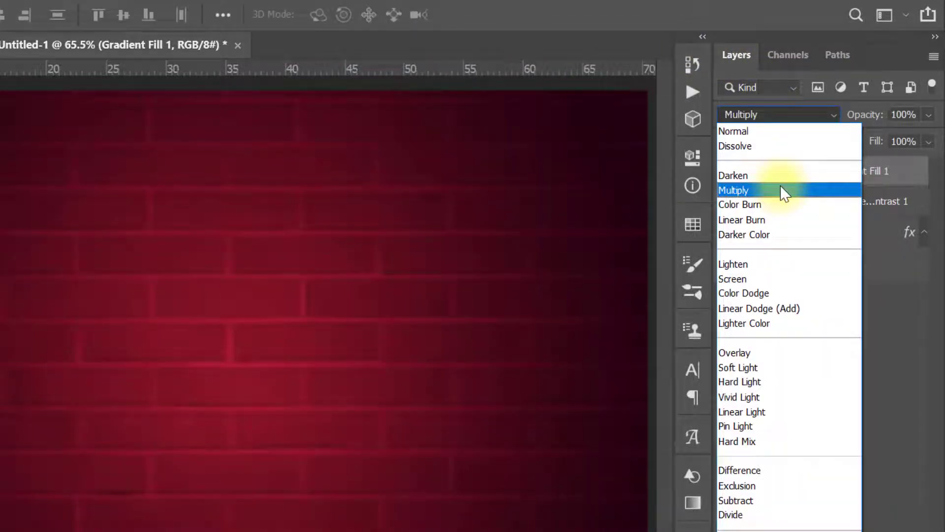
click(783, 191)
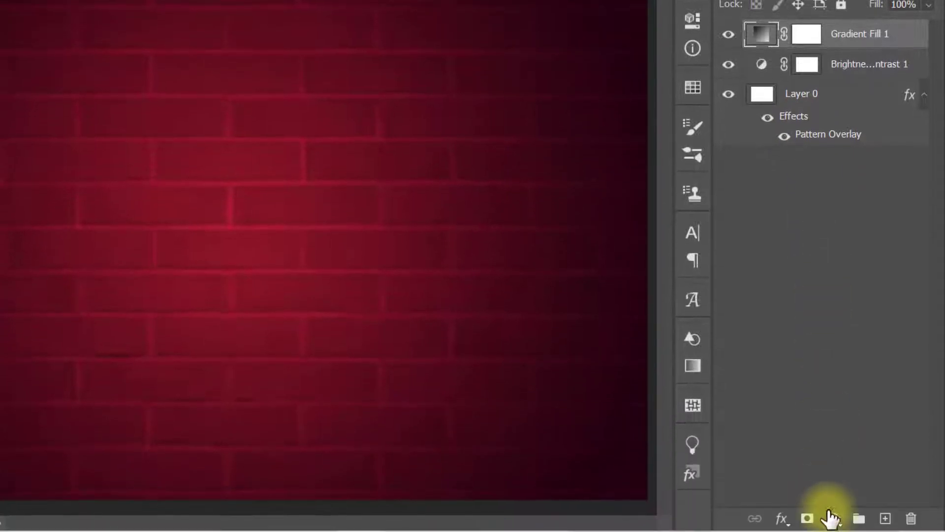
Add a colorized Hue/Saturation adjustment layer with hue 333 and saturation 100, and group all the layers as BACKGROUND
click(831, 518)
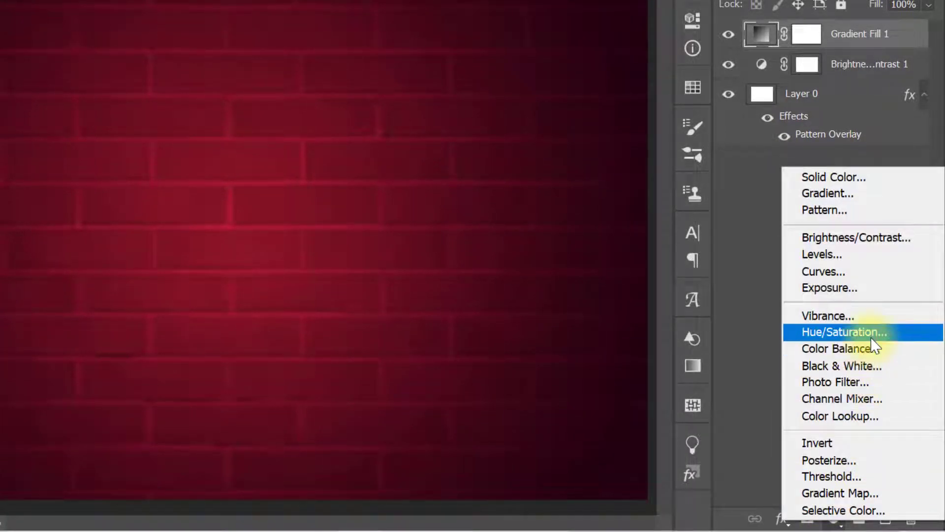
click(872, 337)
click(579, 250)
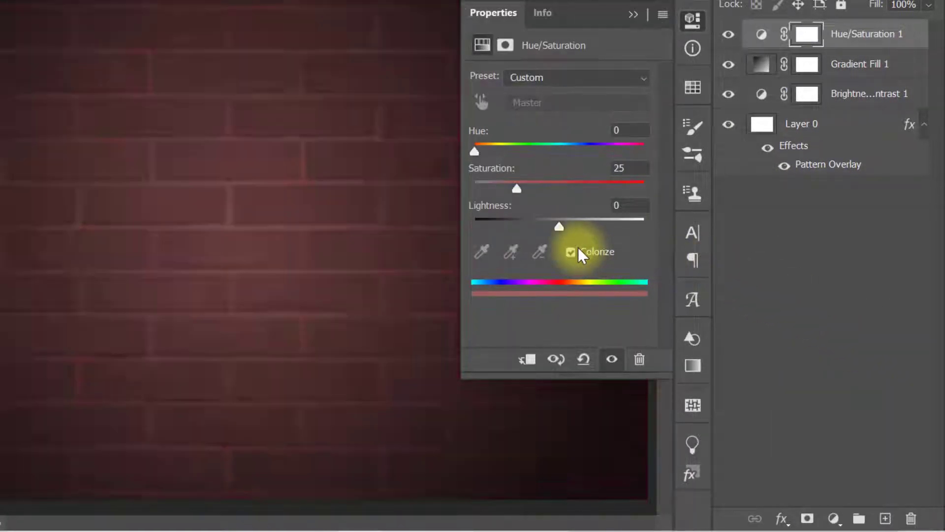
text(3)
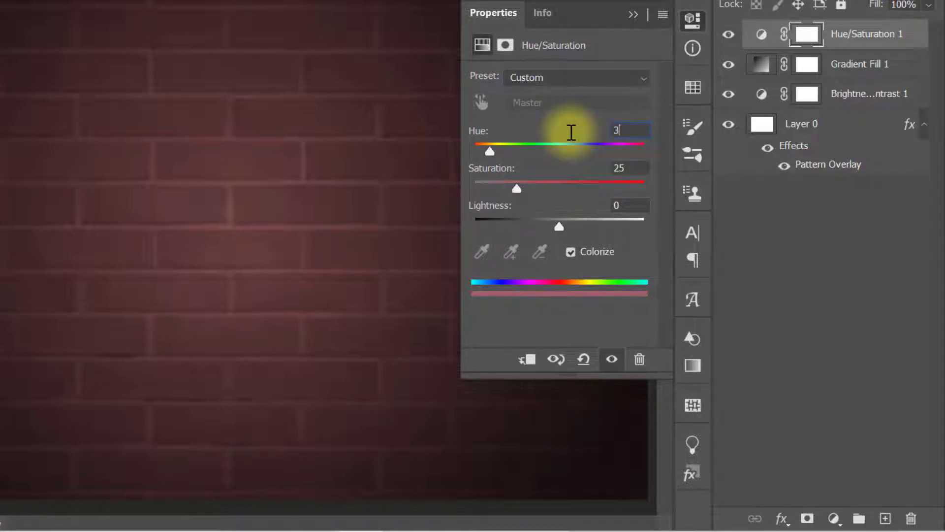
text(33)
key(Tab)
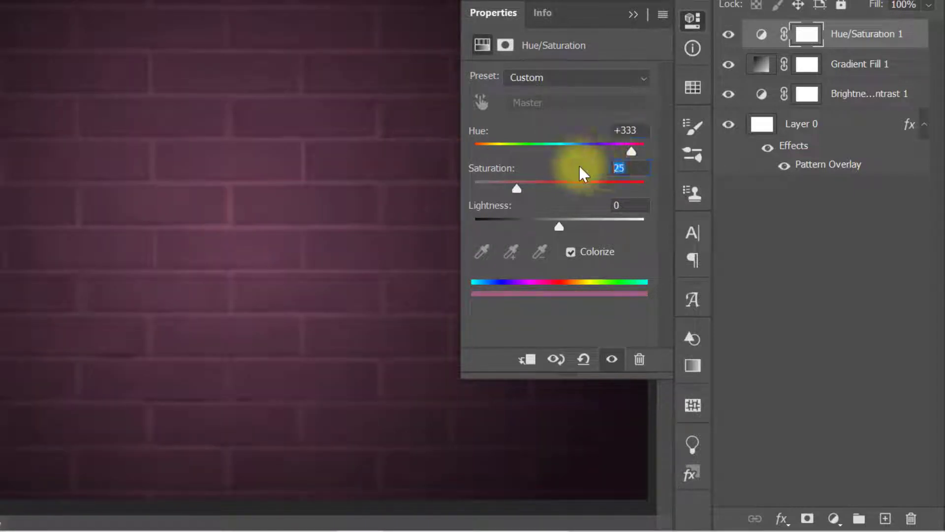
text(100)
key(Return)
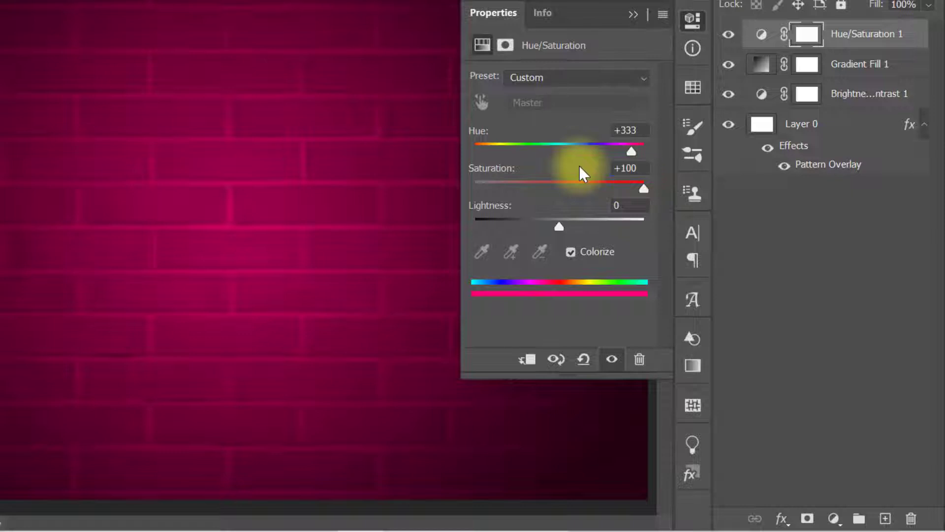
click(632, 15)
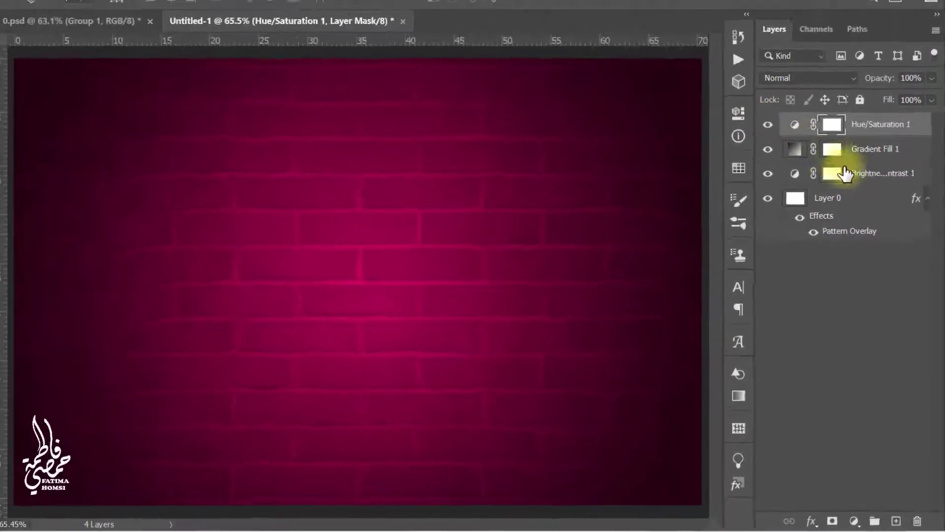
key(ctrl+g)
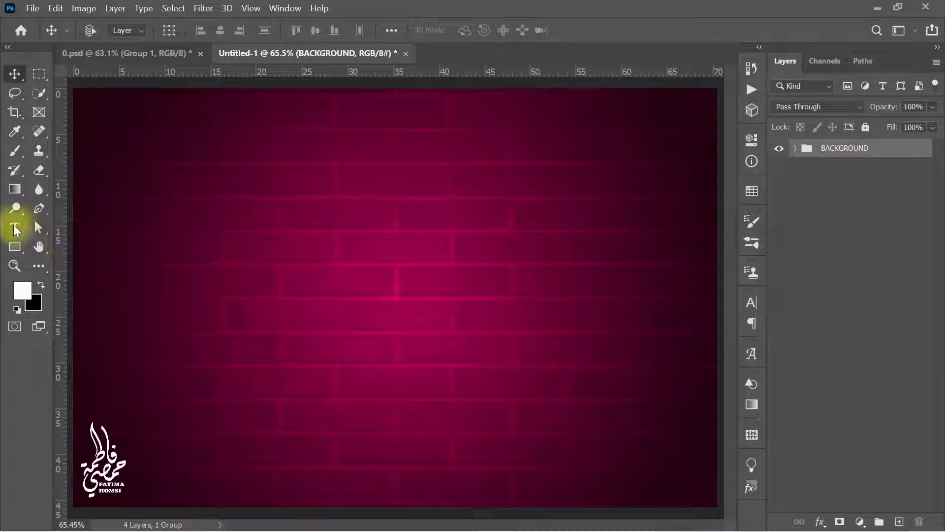
Add the white text "Birthday" in Joshico Regular at 70.9 pt over the brick wall
click(15, 227)
click(364, 266)
text(Birthday)
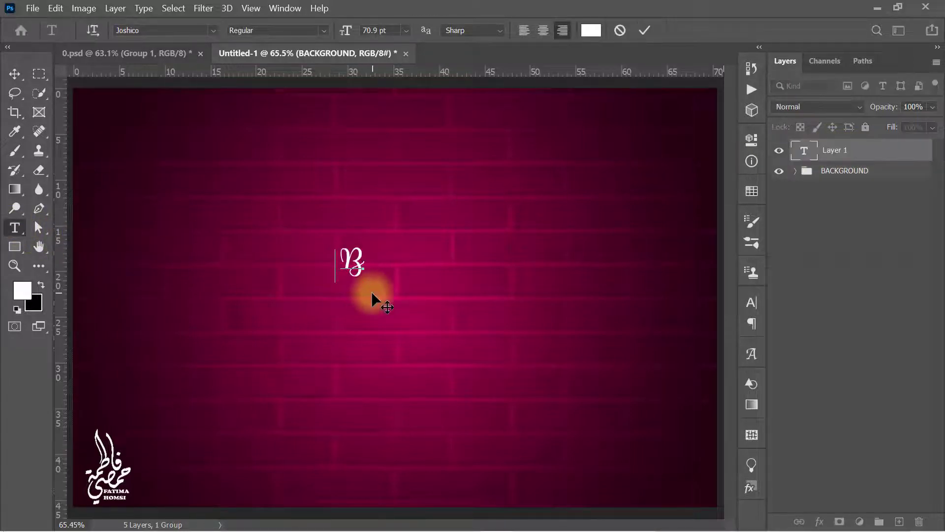
click(643, 31)
Scale the Birthday text proportionally to about 383% and centre it horizontally on the canvas
key(ctrl+t)
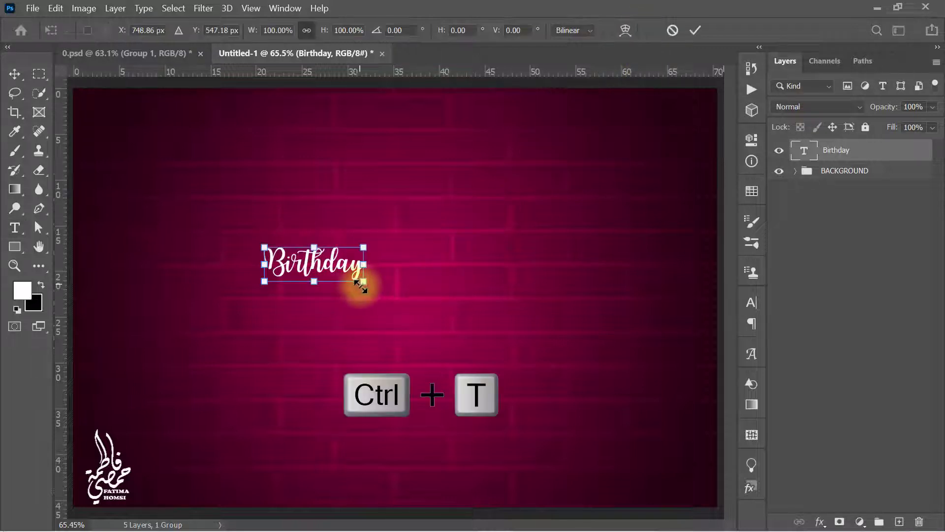
drag(364, 281, 443, 274)
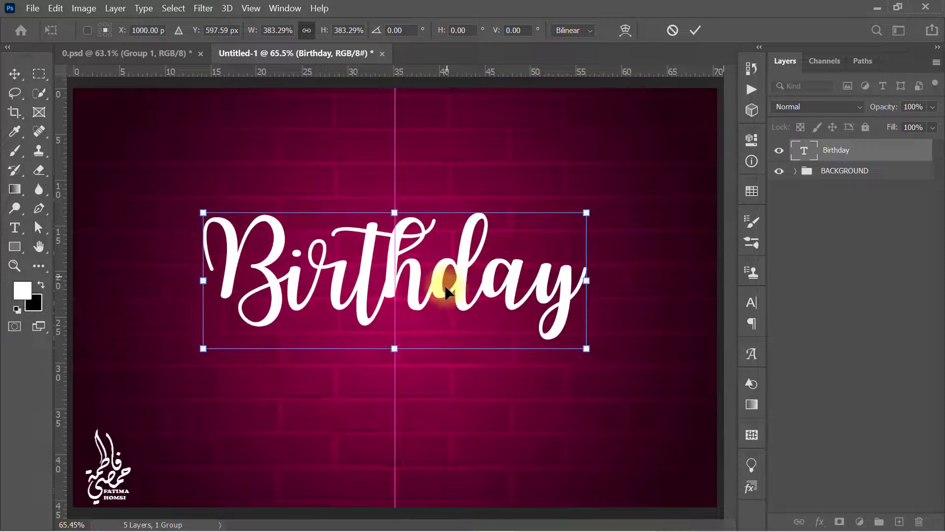
click(695, 32)
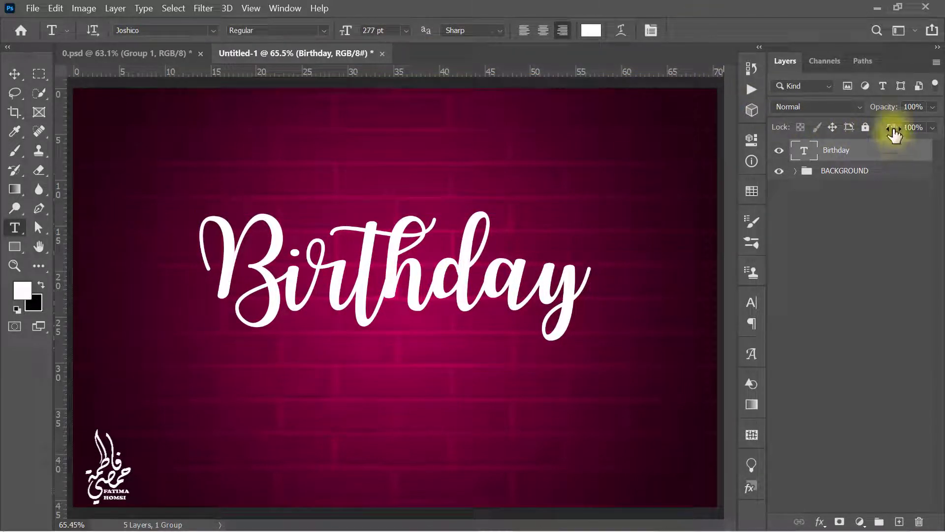
Set the Birthday layer's fill to 0% and give it a 9 px black stroke positioned outside
drag(806, 127, 772, 127)
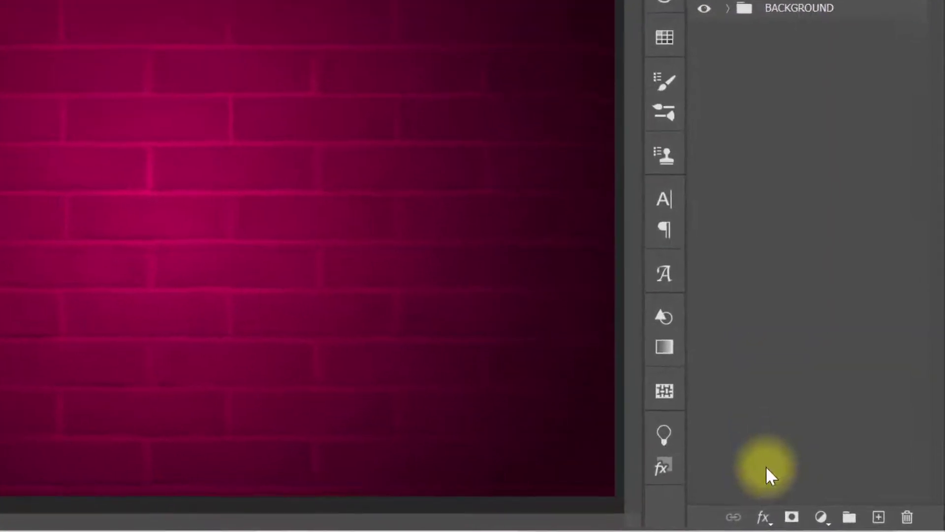
click(763, 517)
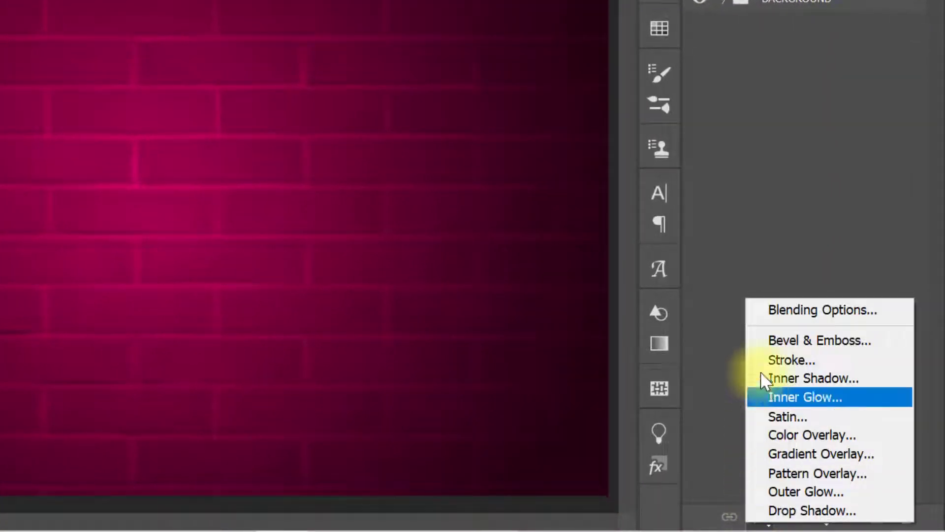
click(762, 311)
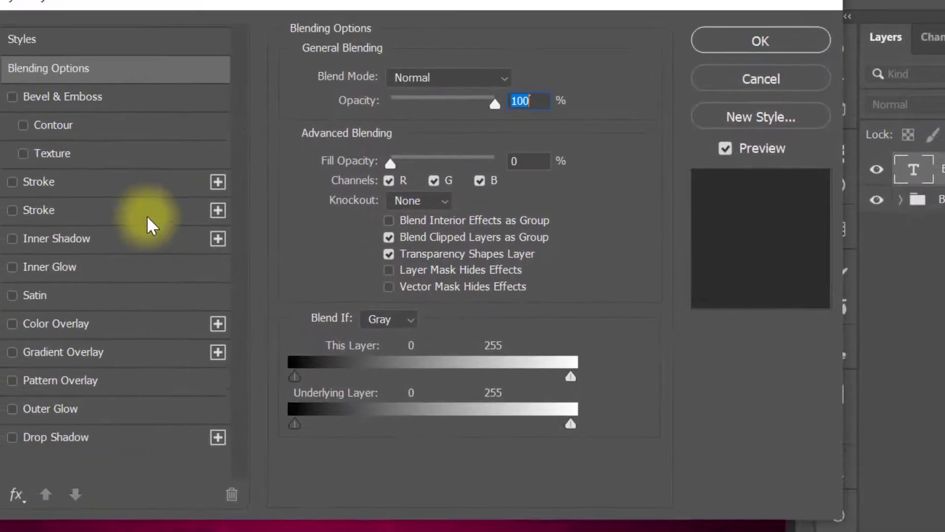
click(151, 224)
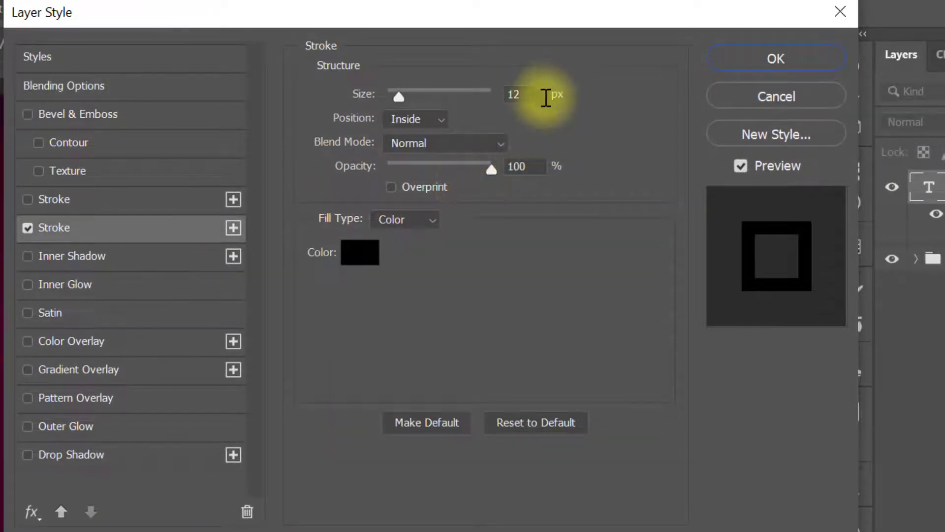
double_click(492, 77)
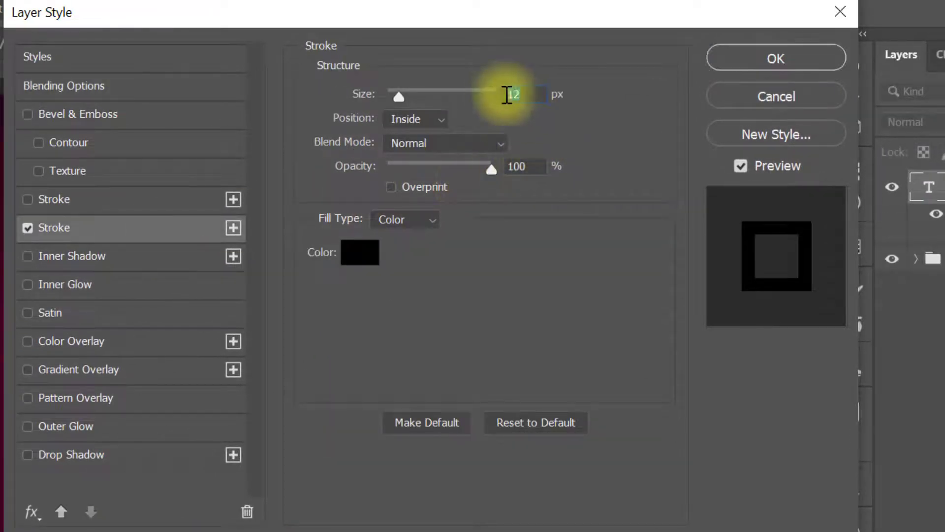
click(428, 120)
click(426, 141)
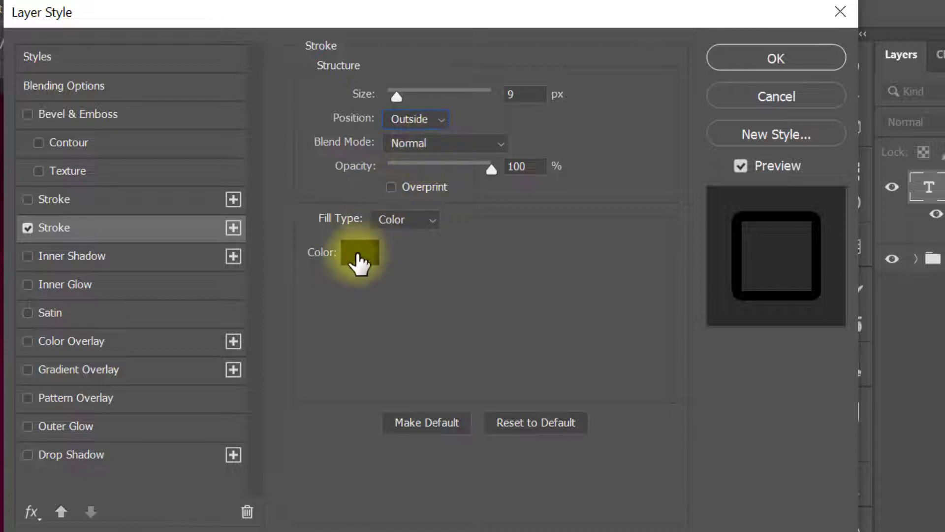
click(355, 260)
mouse_move(355, 265)
mouse_down()
mouse_move(232, 332)
mouse_move(136, 420)
mouse_up()
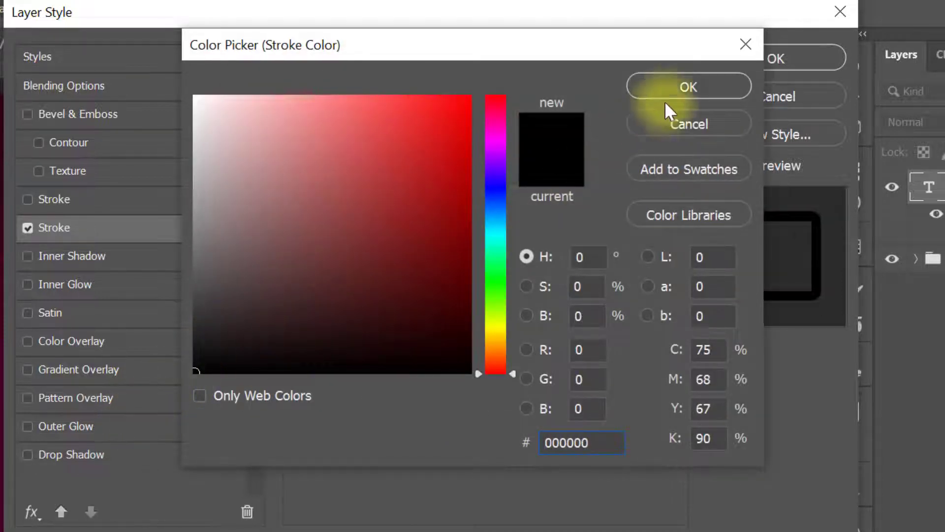
click(675, 91)
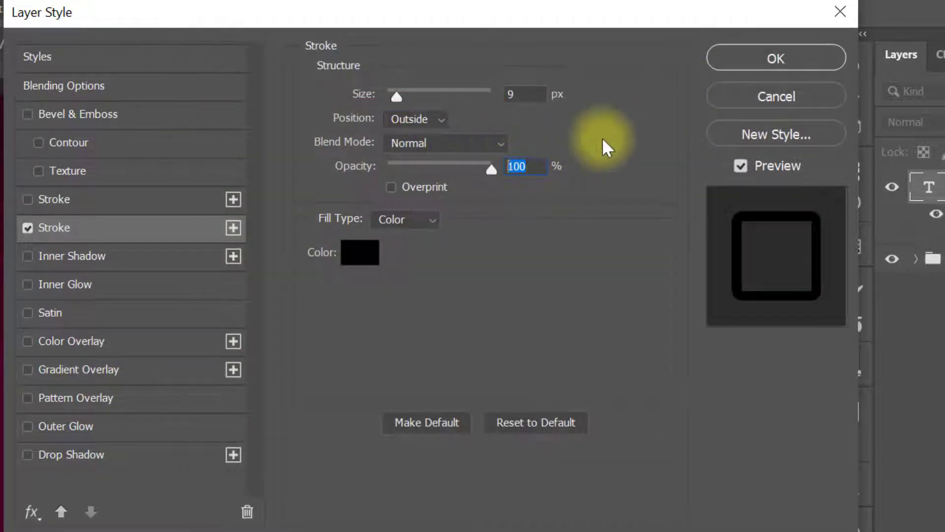
click(749, 65)
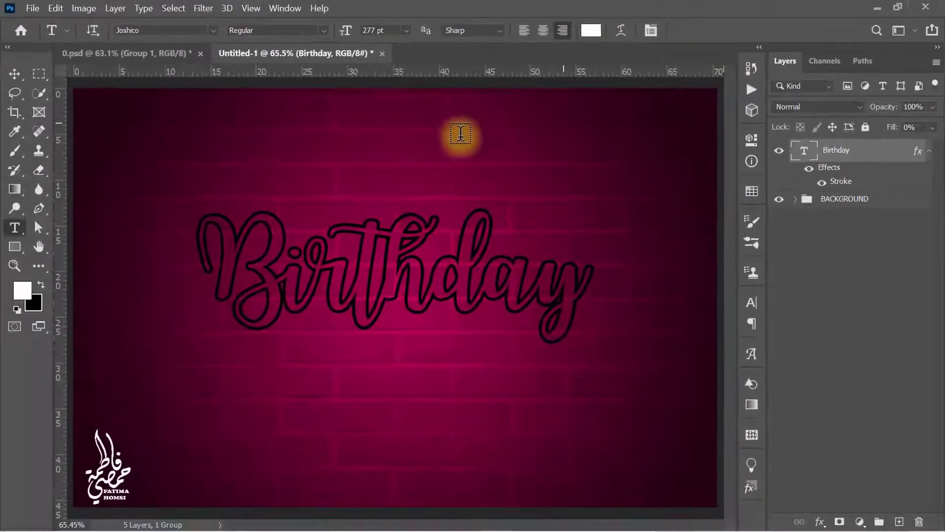
Add the text "HAPPY" above Birthday and set its font to Montserrat SemiBold
click(377, 142)
text(Ha)
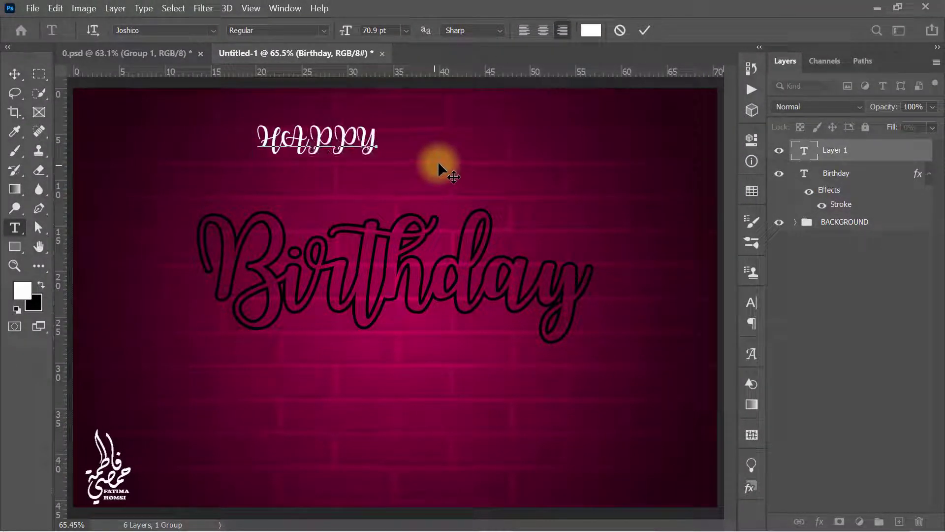
click(213, 30)
click(196, 31)
text(MONT)
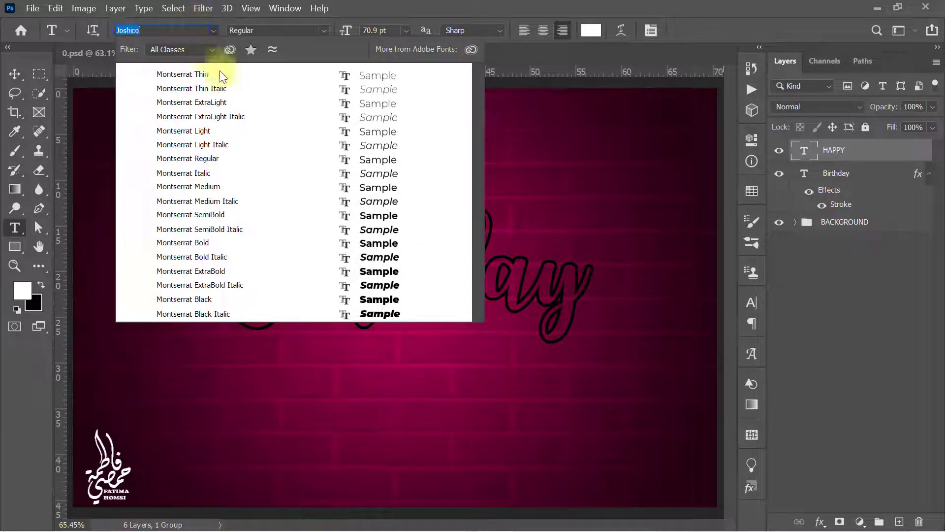
click(247, 215)
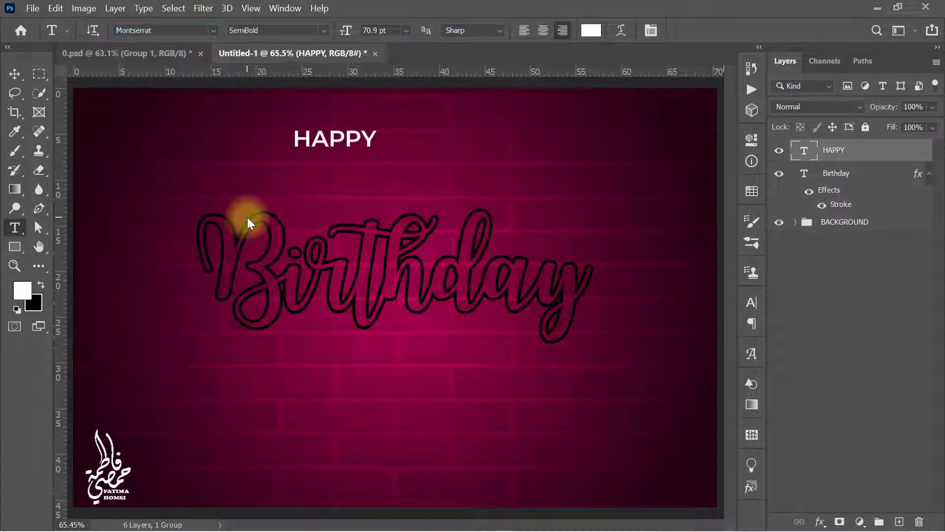
Move the HAPPY text down so it sits just above the middle of the Birthday lettering
key(ctrl+t)
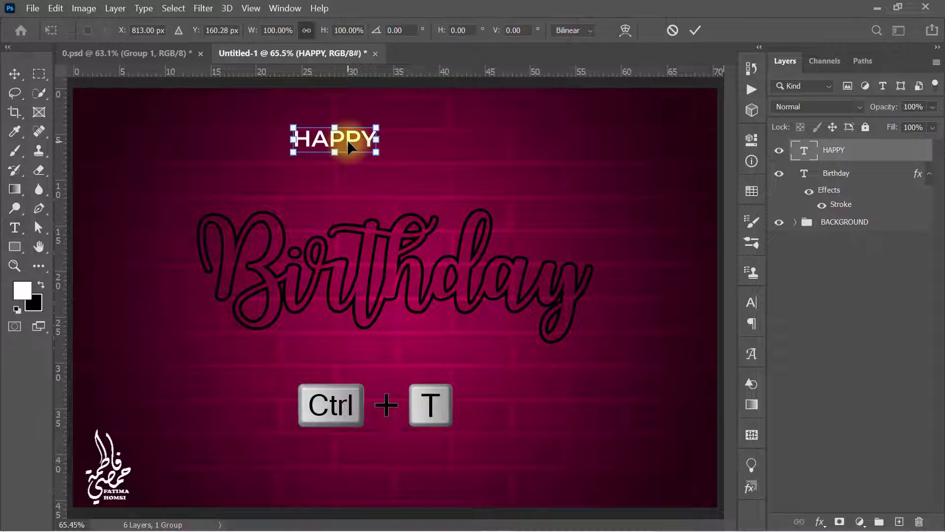
drag(349, 149, 369, 206)
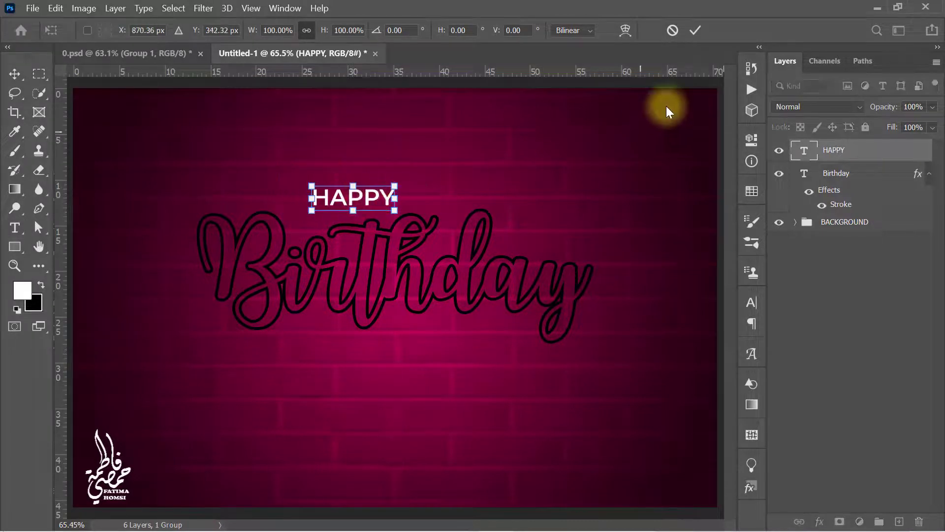
click(695, 30)
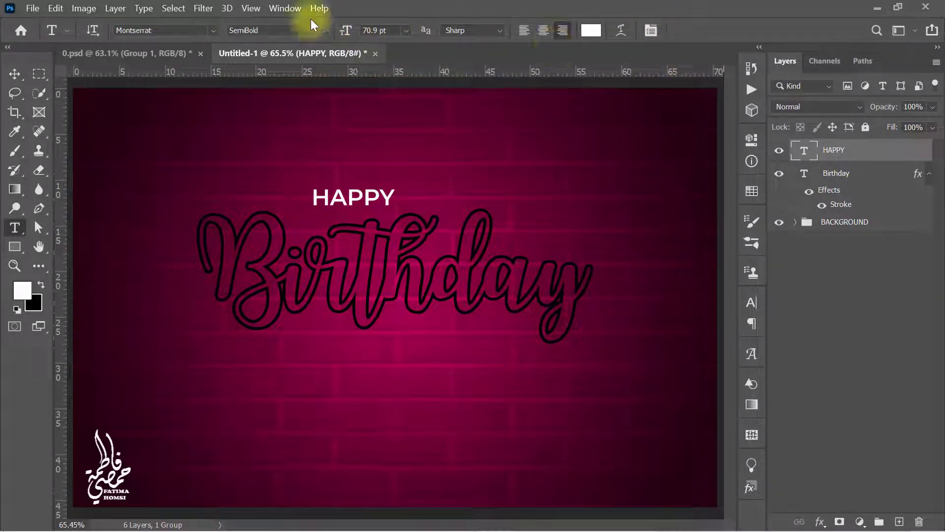
Set the HAPPY text's tracking to 500 and shift the word slightly to the right above Birthday
click(288, 10)
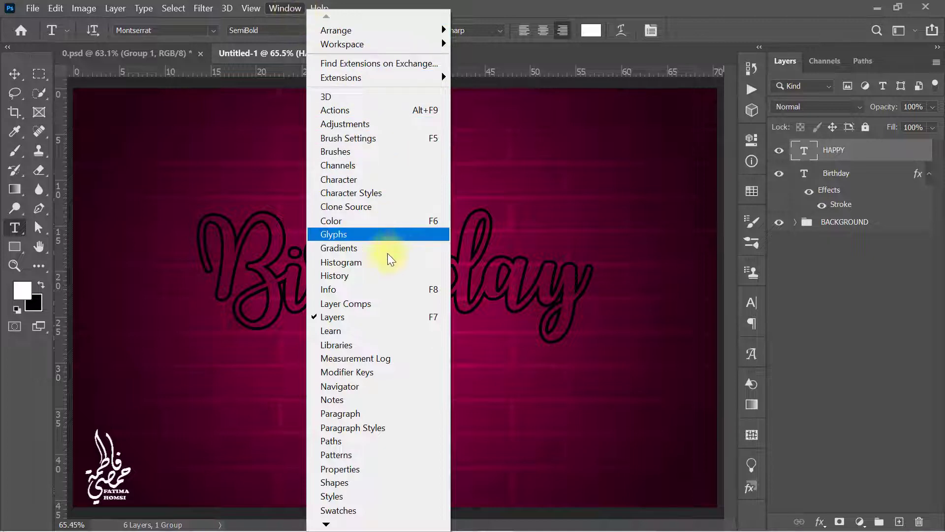
click(381, 472)
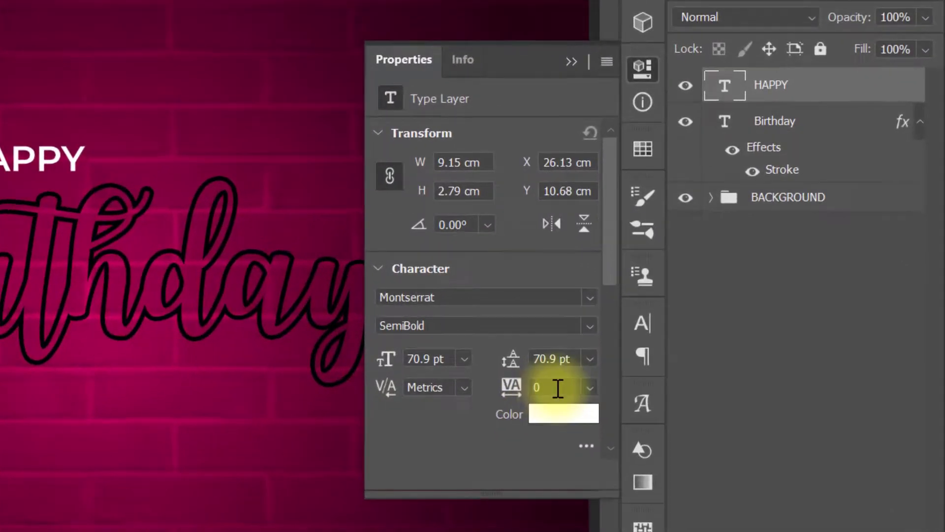
click(667, 342)
text(500)
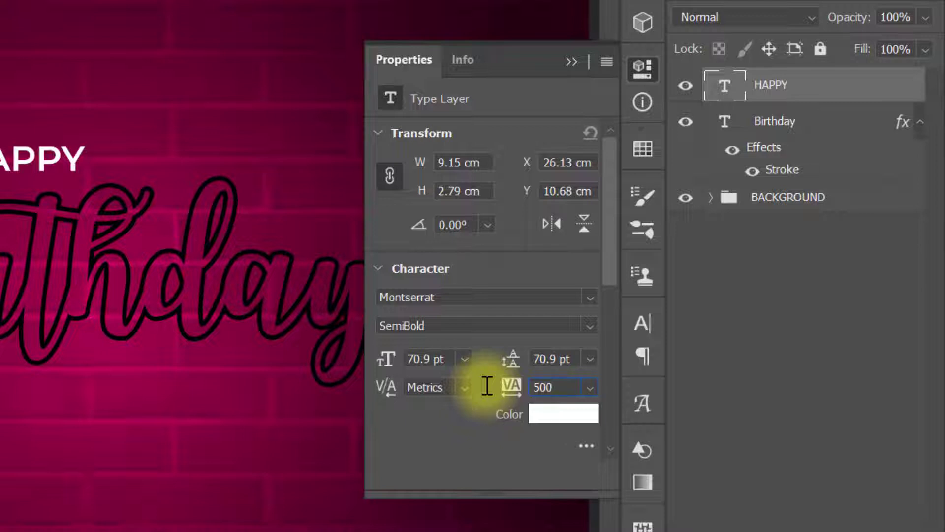
key(Return)
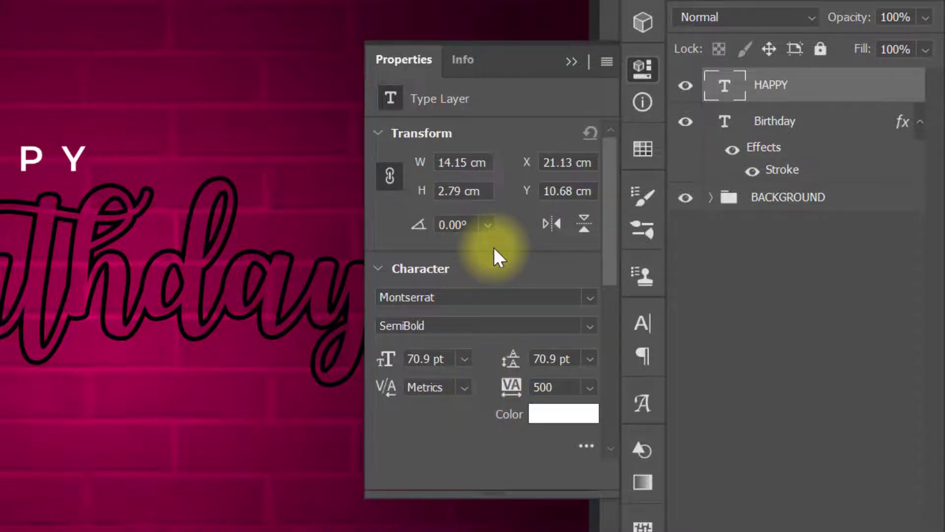
click(570, 61)
drag(19, 169, 37, 170)
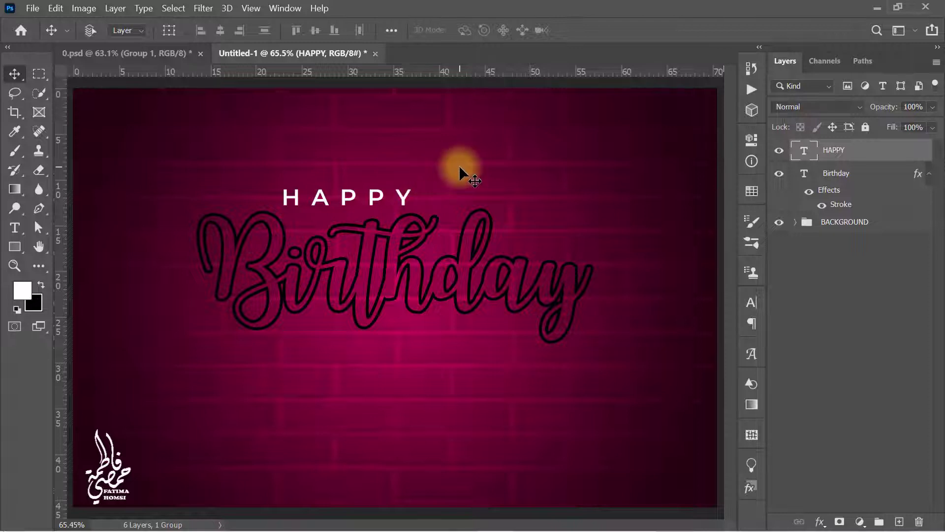
Duplicate the HAPPY text layer and place the copy below the right half of the Birthday lettering
key(ctrl+j)
key(ctrl+t)
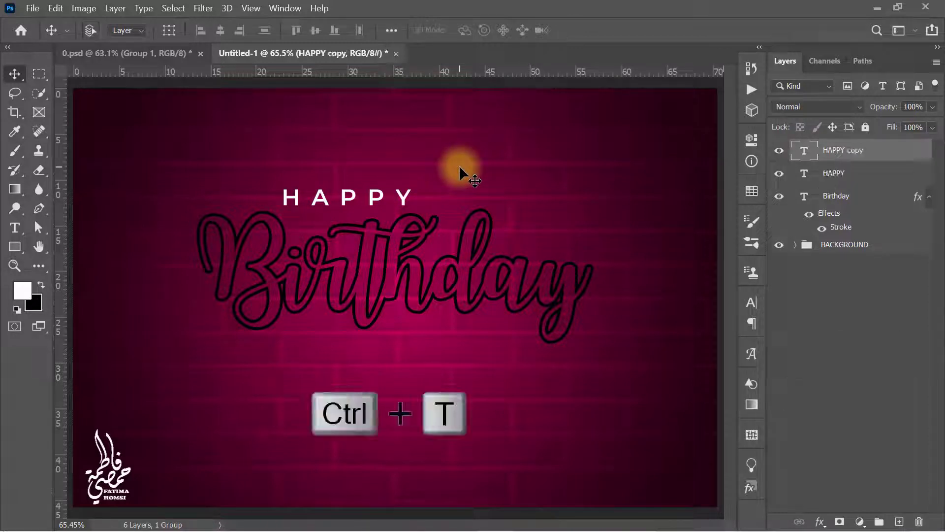
drag(376, 203, 486, 355)
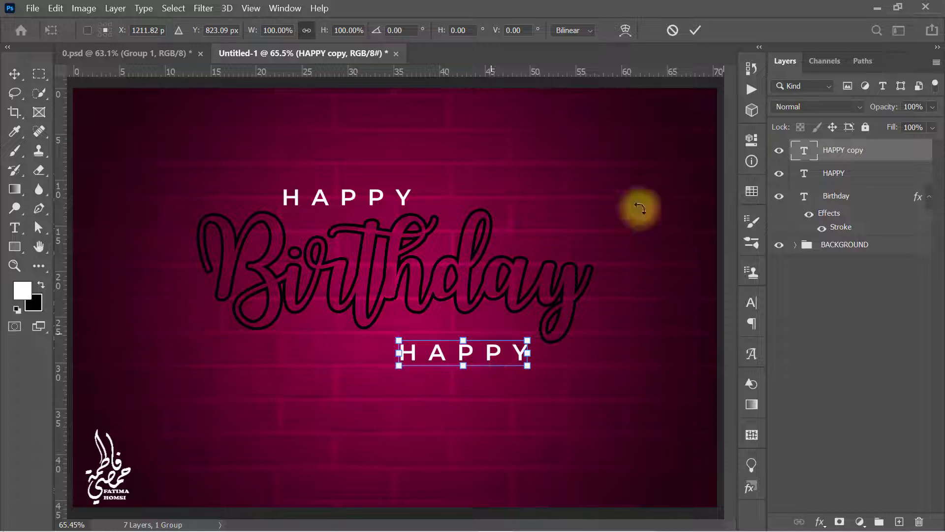
click(695, 31)
Replace the copied HAPPY text with "DAY" and shift it slightly up and left beneath the Birthday lettering
key(t)
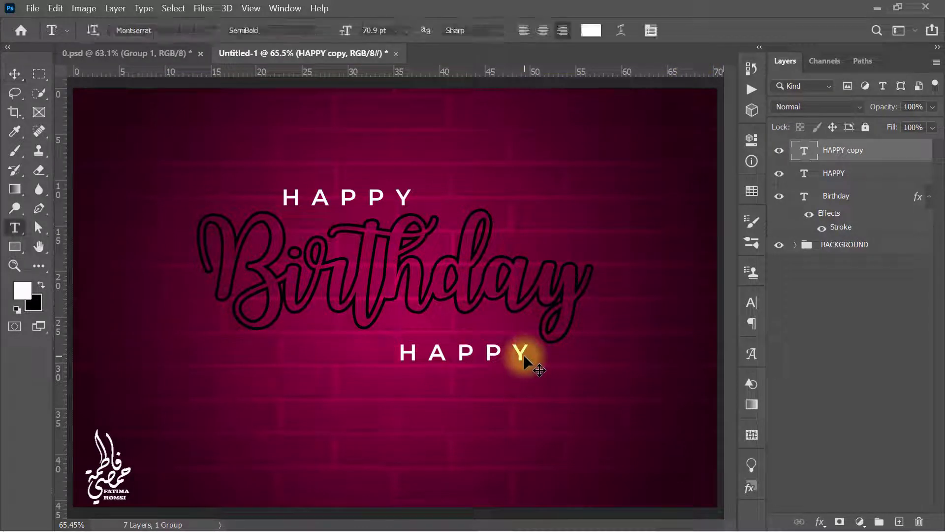
drag(394, 352, 457, 353)
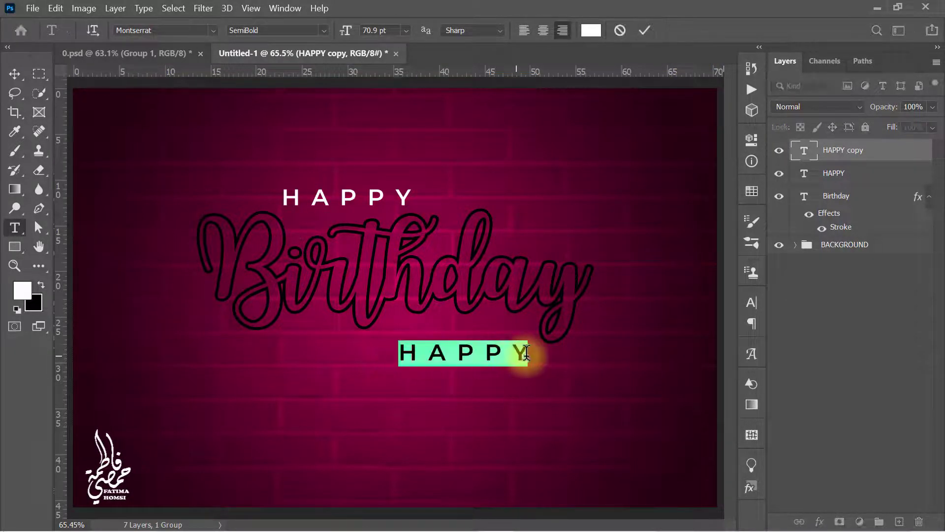
text(DAY)
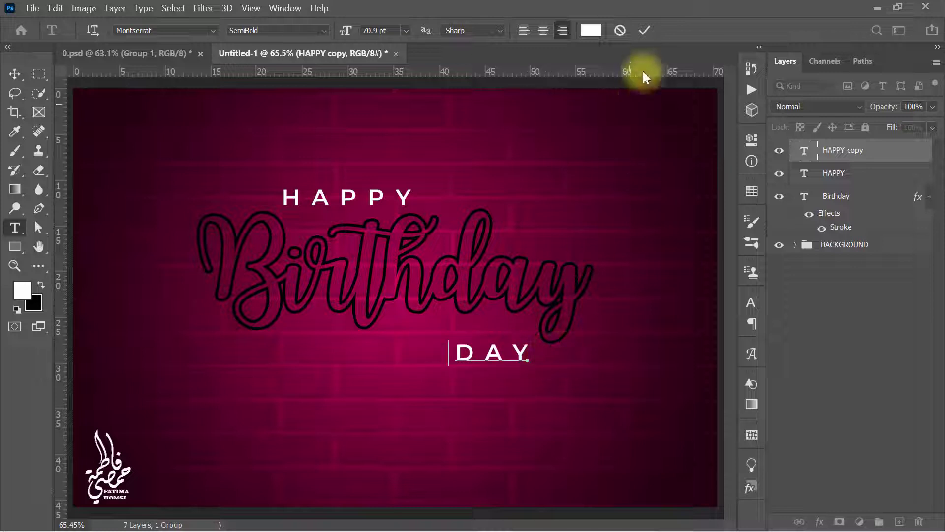
click(645, 31)
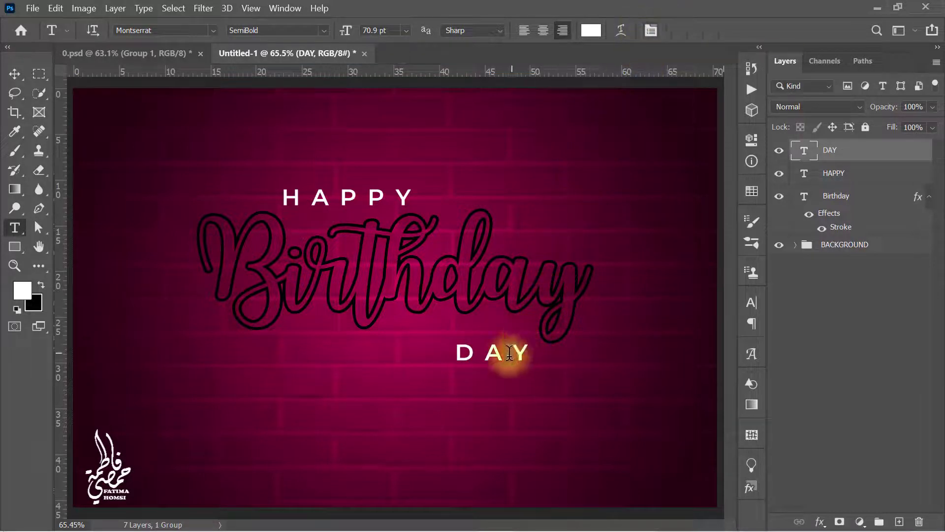
key(v)
drag(495, 355, 487, 353)
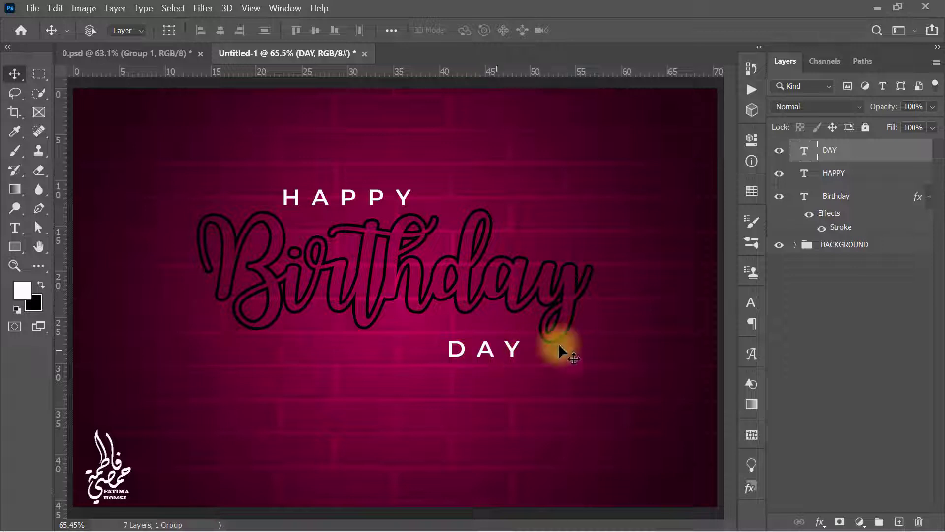
Group the DAY, HAPPY and Birthday text layers and name the group "TEXT"
shift+click(876, 233)
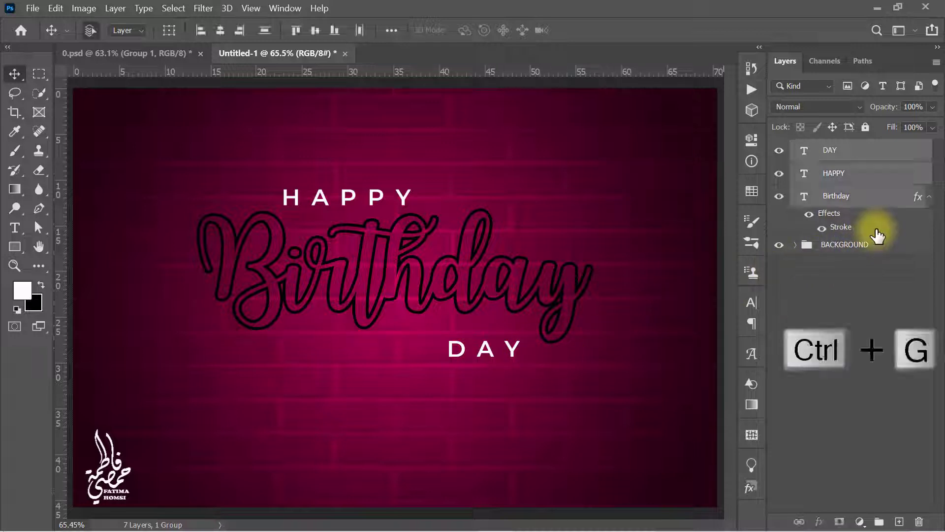
key(ctrl+g)
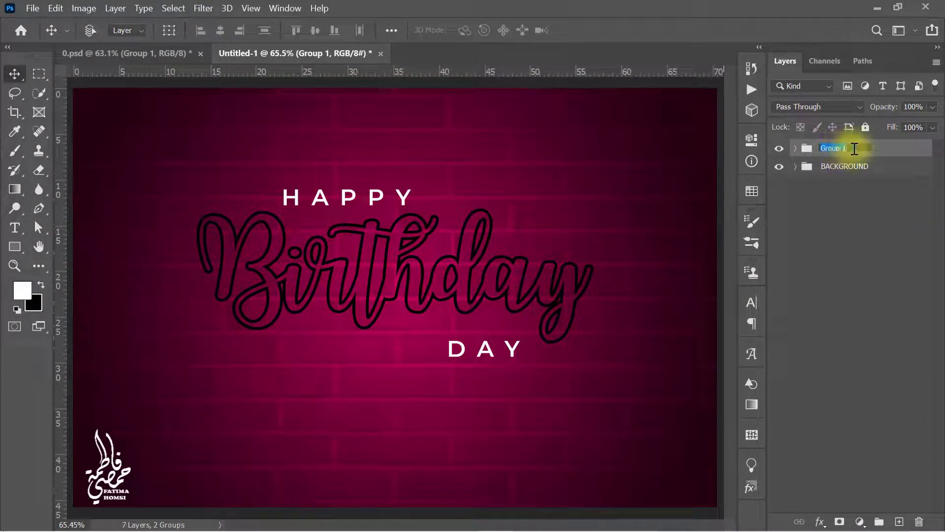
key(Return)
Move the TEXT group slightly down on the canvas and scale it to about 102%
key(ctrl+t)
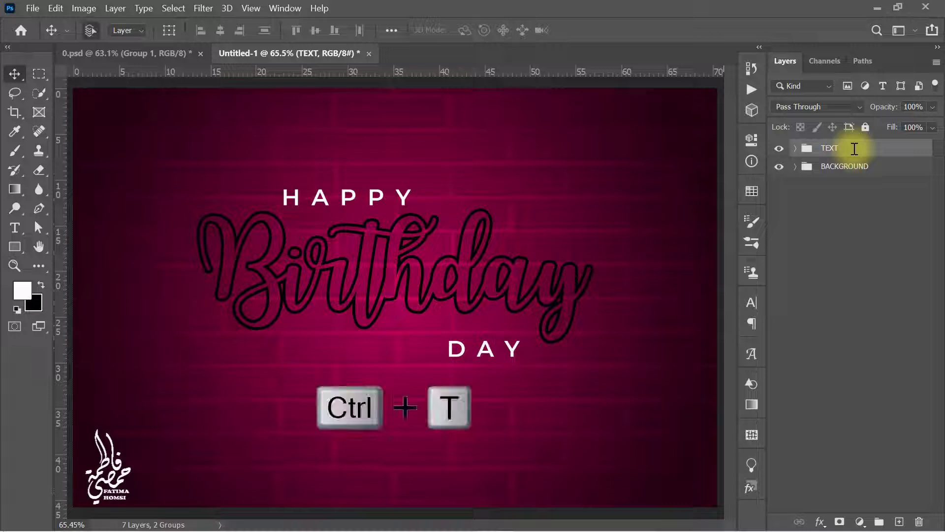
drag(454, 228, 460, 249)
drag(588, 206, 593, 196)
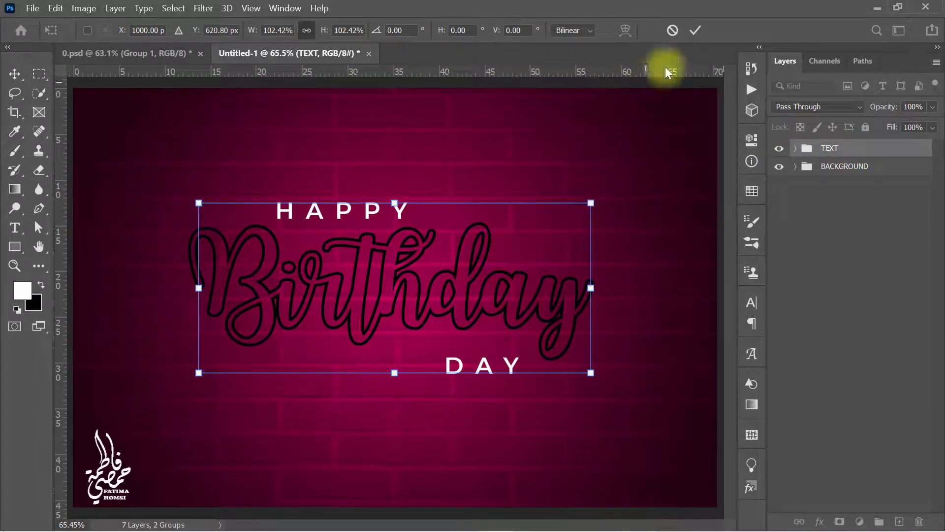
click(695, 31)
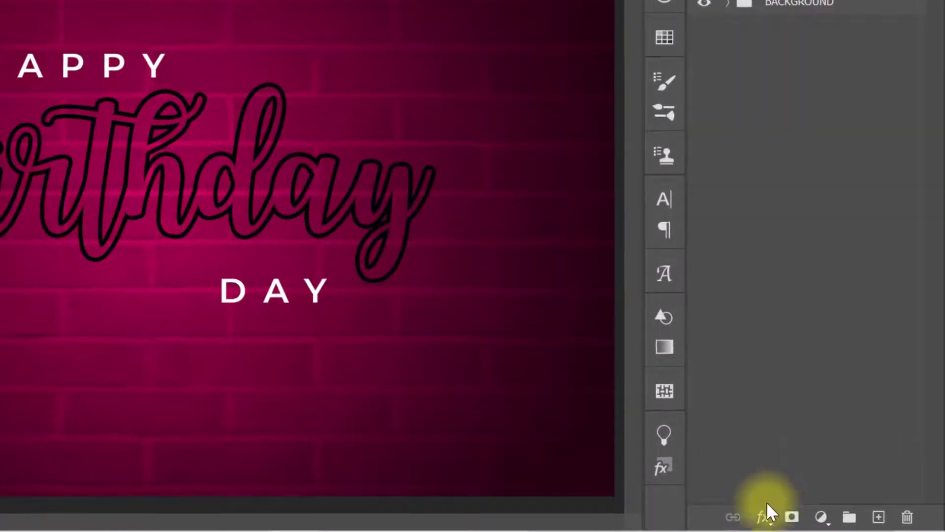
Add a Drop Shadow to the TEXT group with Linear Light blending and colour ff5f79
click(765, 510)
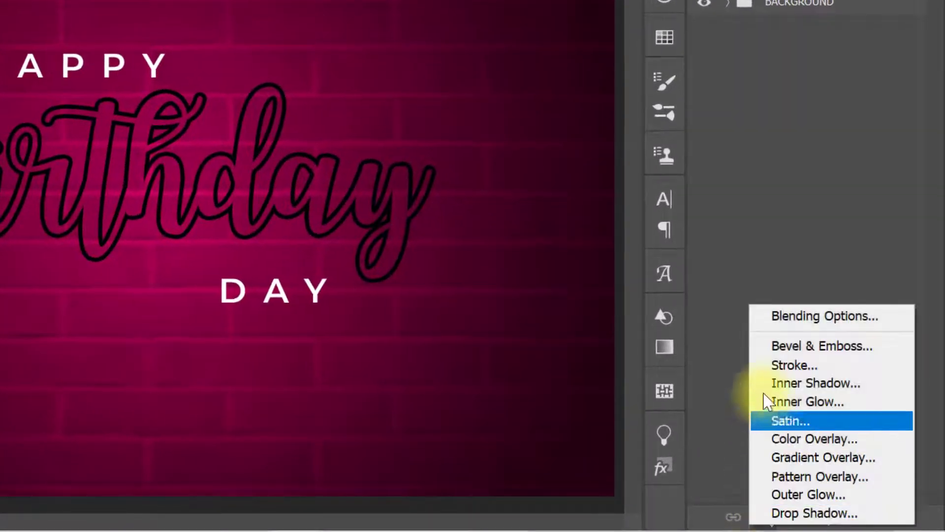
click(761, 318)
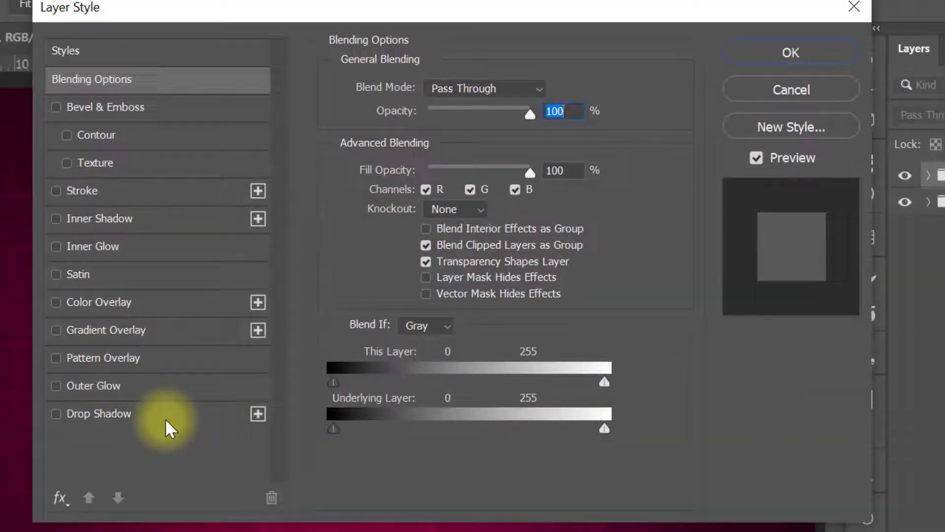
click(165, 419)
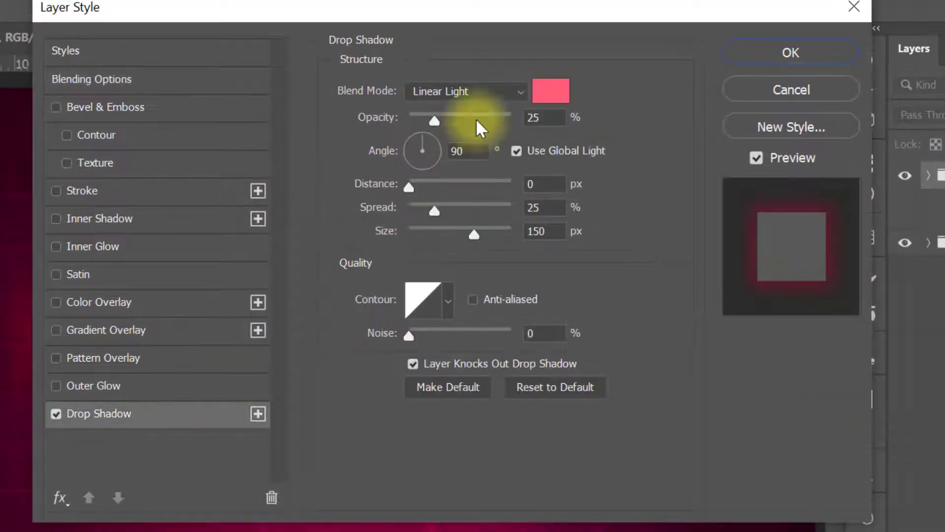
click(499, 92)
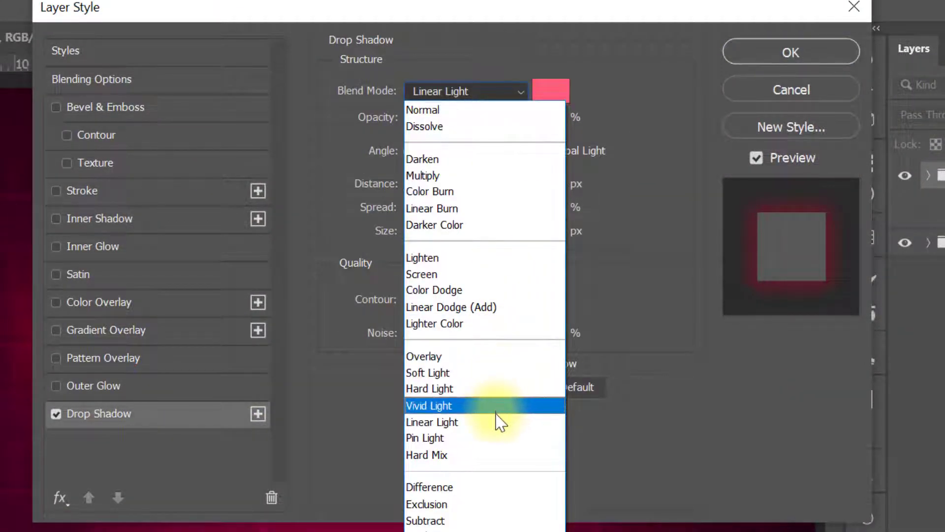
click(495, 422)
click(547, 92)
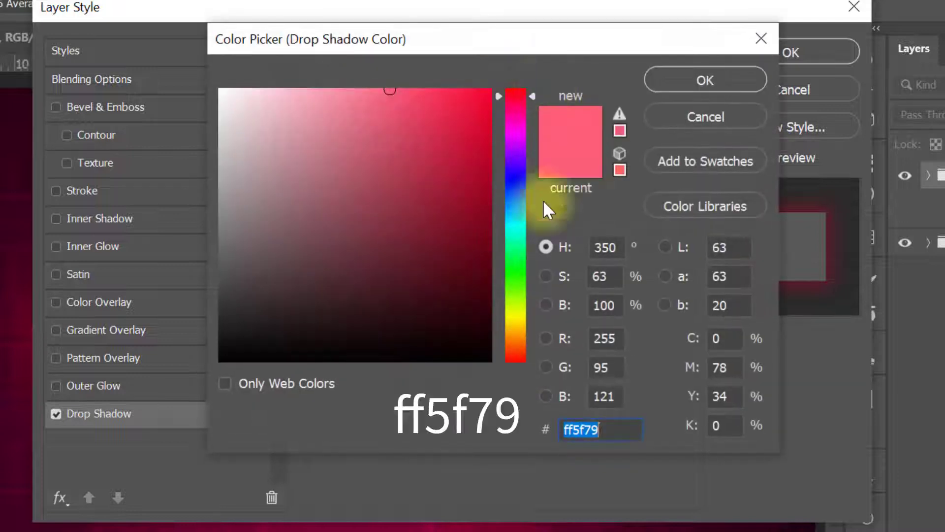
drag(611, 432, 520, 427)
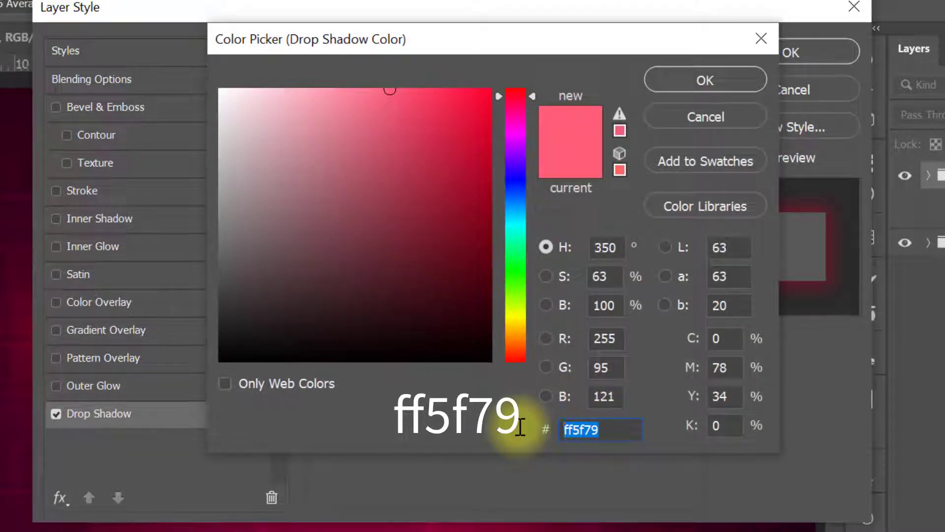
click(673, 83)
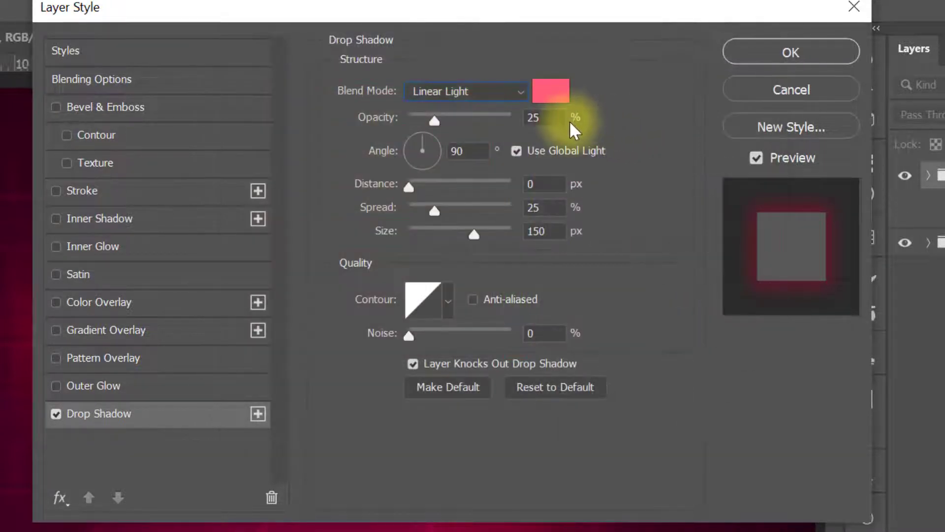
Set the drop shadow's opacity to 25%, angle to 90°, distance to 0 px, spread to 25% and size to 150 px
key(Tab)
key(Tab)
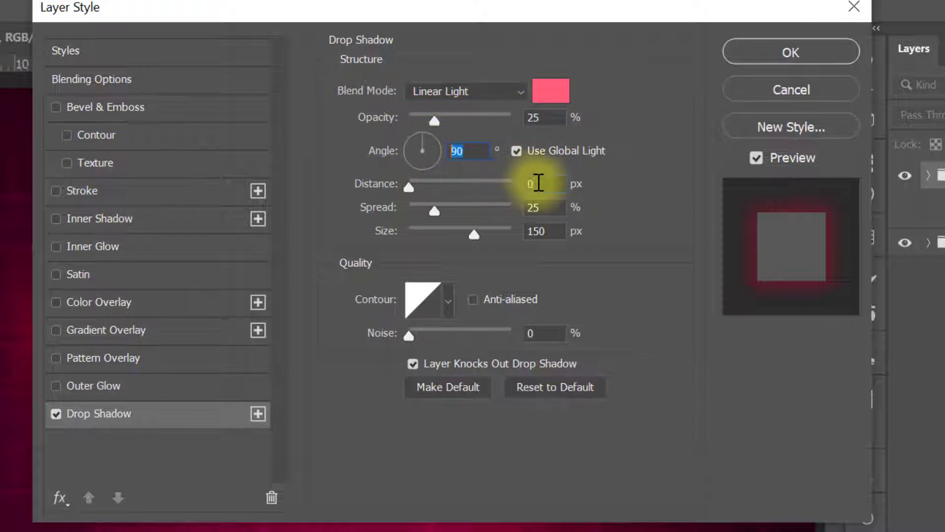
key(Tab)
key(Tab)
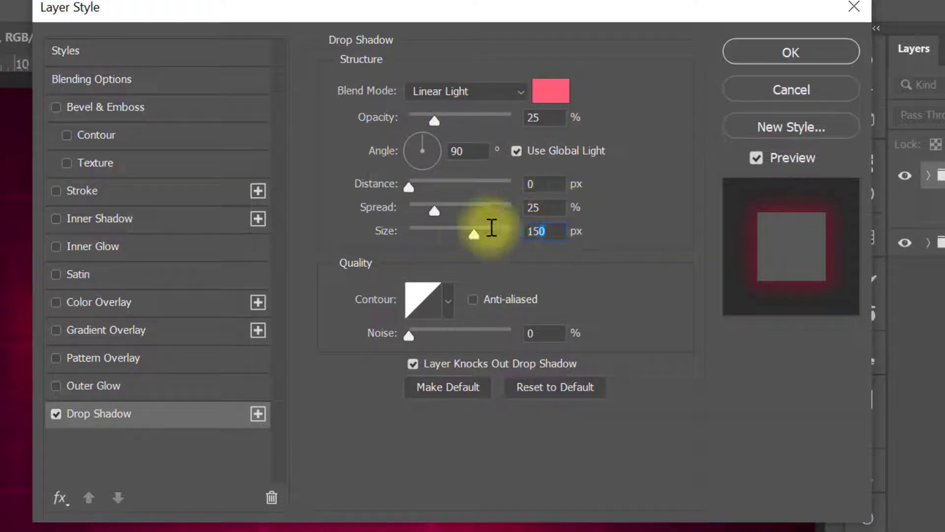
Add an Outer Glow to the TEXT group with Linear Light blending, 40% opacity and 0% noise
click(211, 387)
click(488, 88)
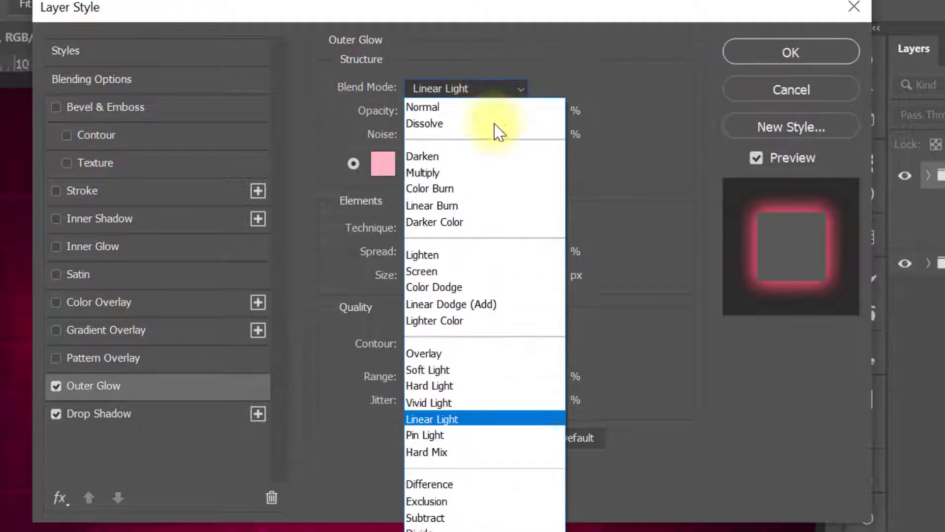
click(493, 418)
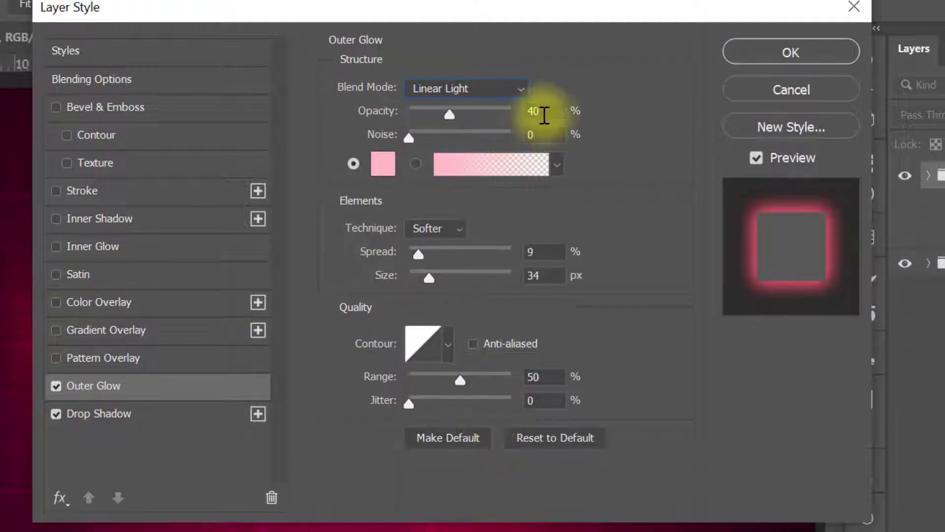
click(542, 112)
click(542, 135)
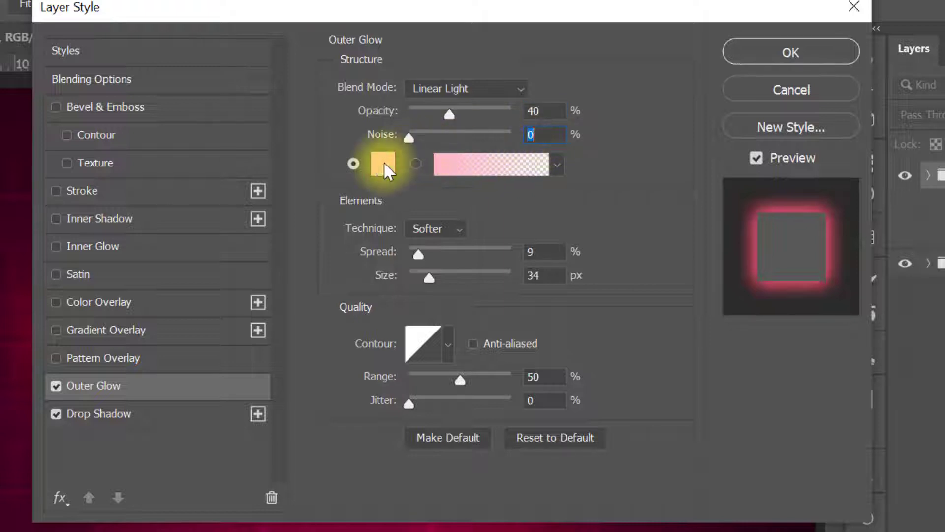
Set the outer glow's colour to ffb6c4, technique to Softer, spread to 9%, size to 34 px and range to 50%
click(384, 164)
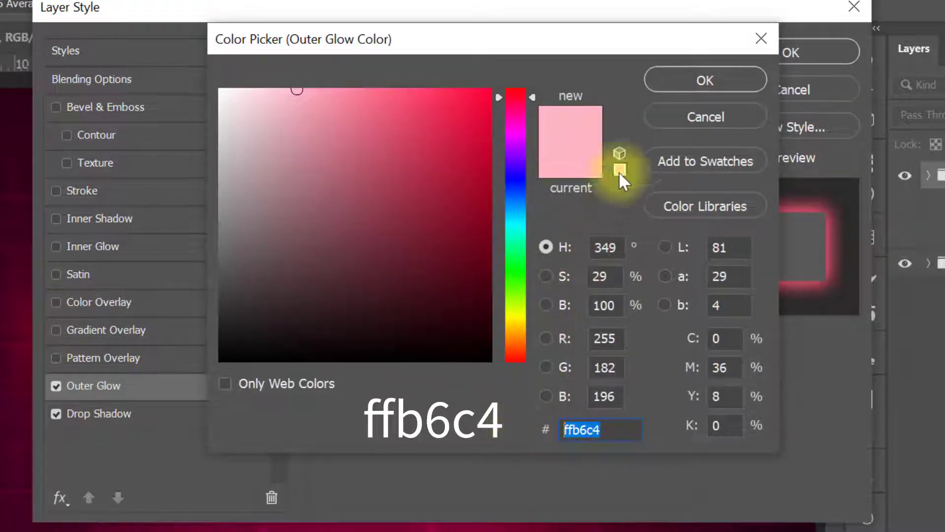
click(673, 85)
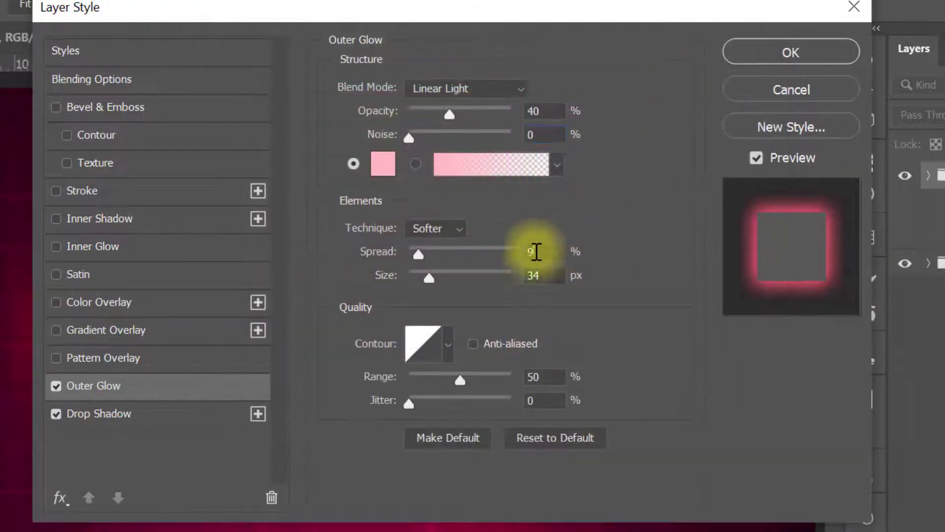
drag(547, 274, 509, 270)
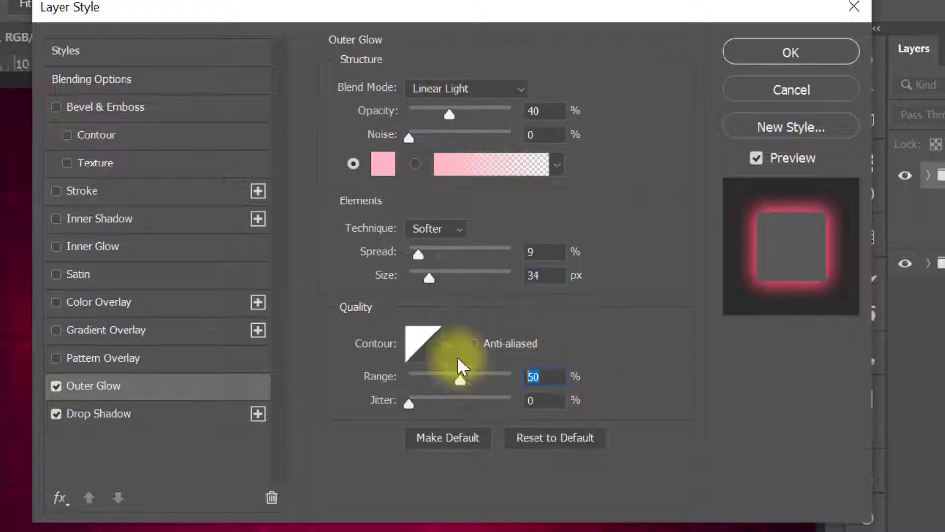
click(453, 249)
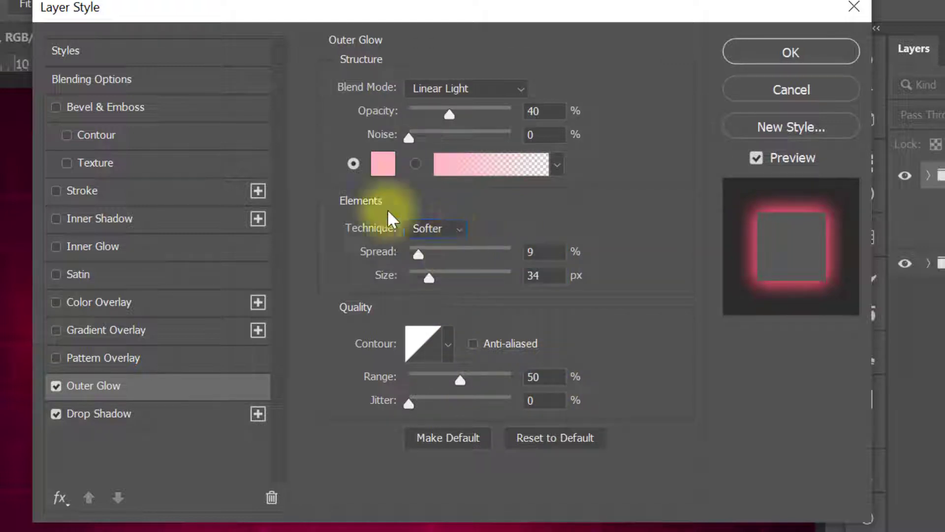
Add an Inner Glow to the TEXT group with Linear Light blending, 100% opacity and colour ff9081
click(203, 246)
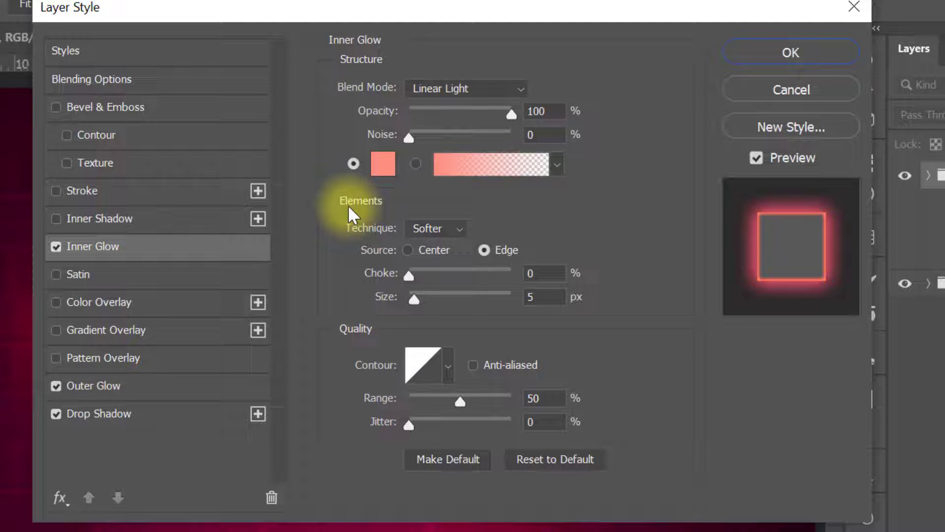
click(489, 89)
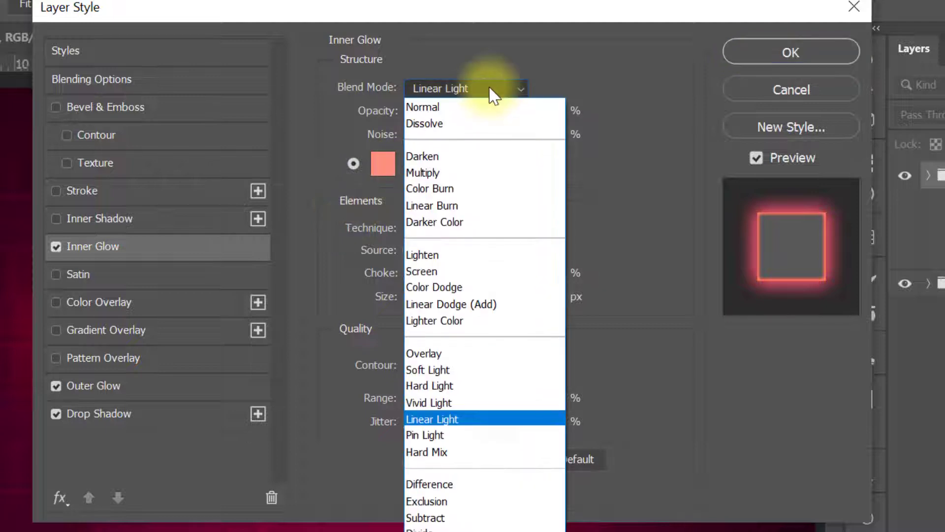
click(498, 420)
click(554, 110)
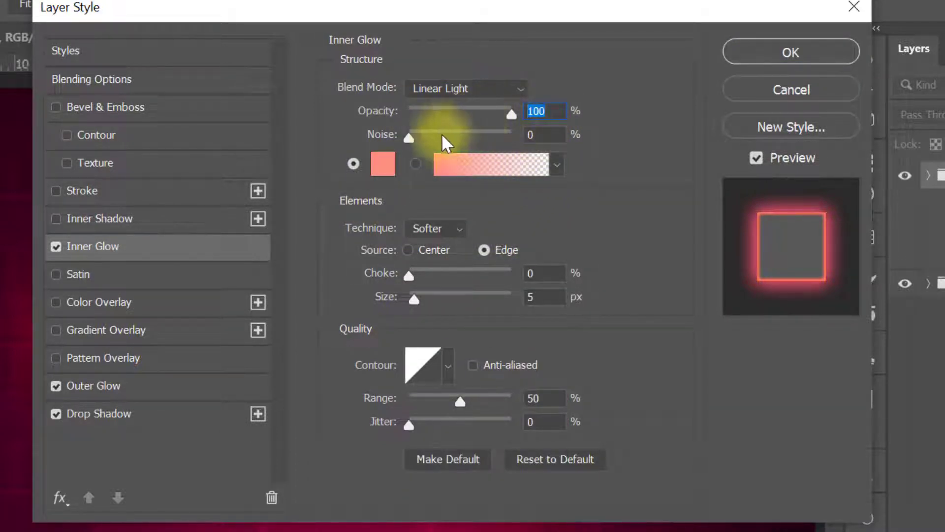
click(384, 165)
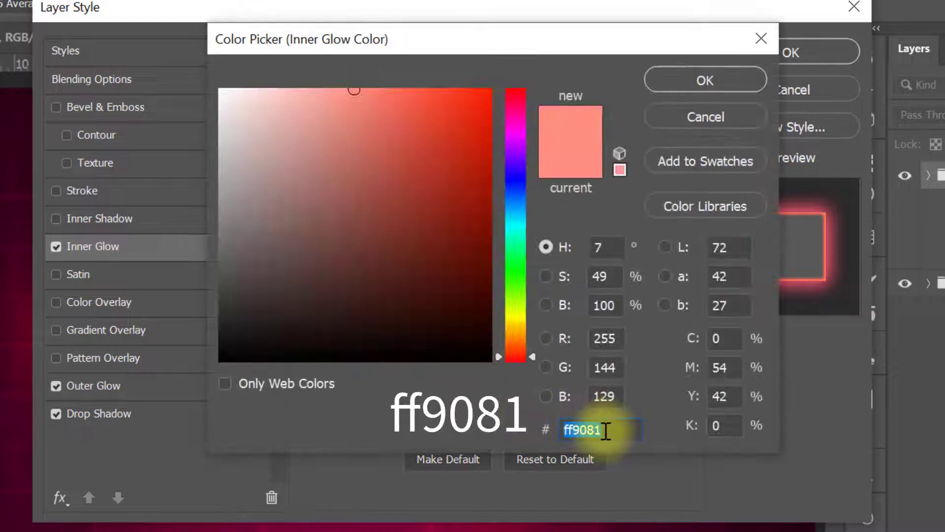
click(694, 85)
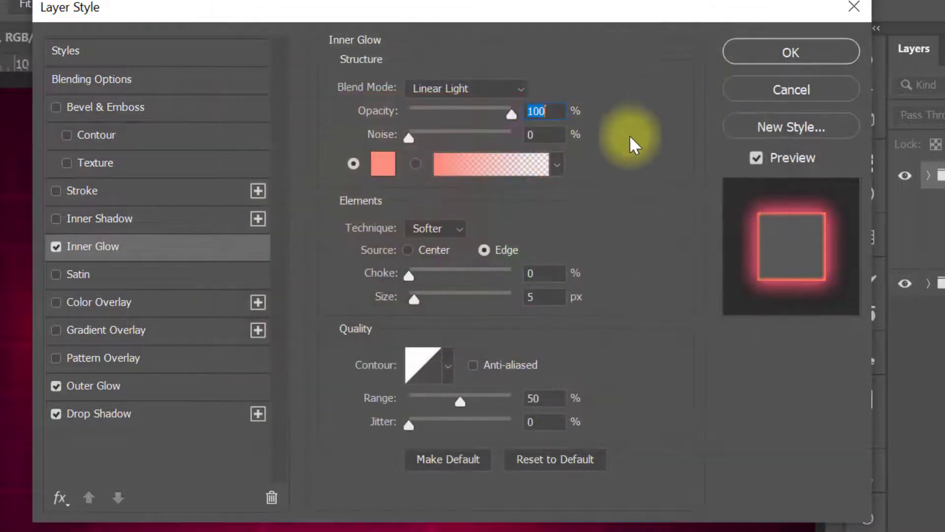
Set the inner glow to Softer technique, Edge source, 0% choke, 5 px size, 50% range and 0% jitter
click(436, 247)
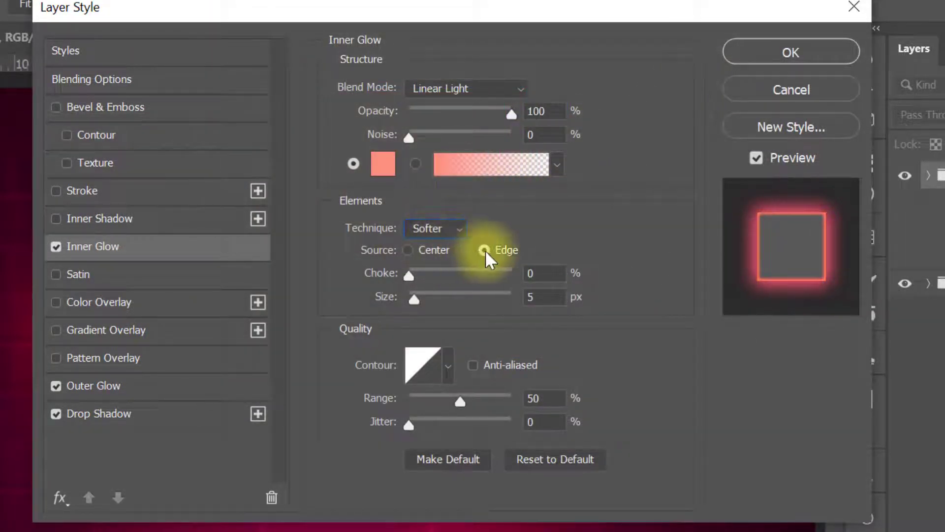
click(533, 296)
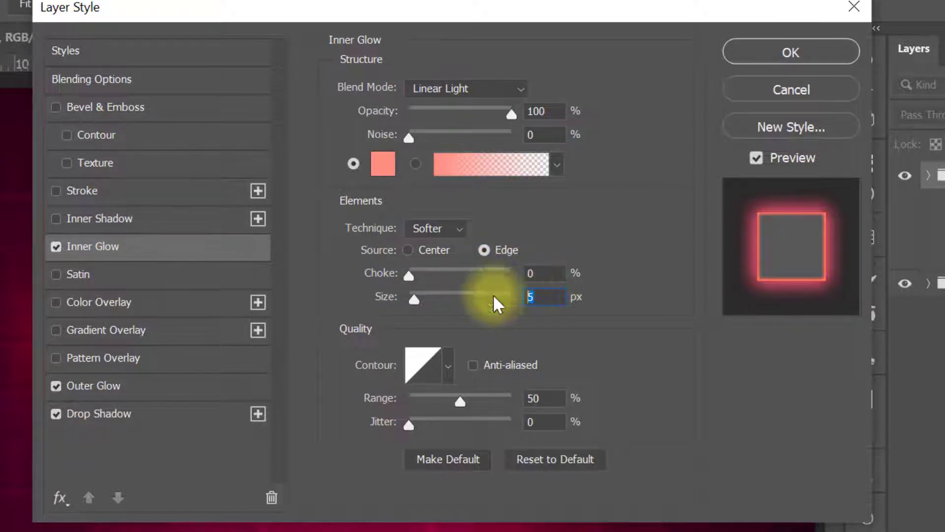
click(546, 398)
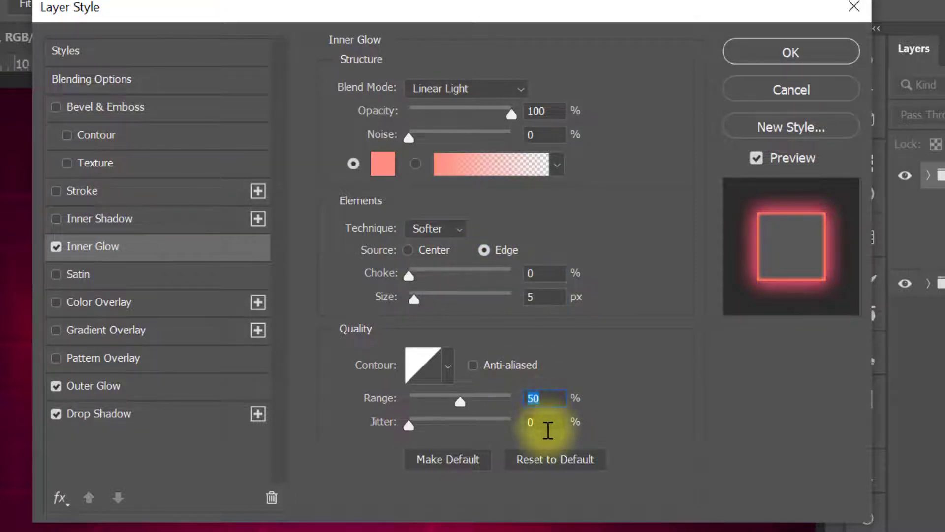
click(547, 424)
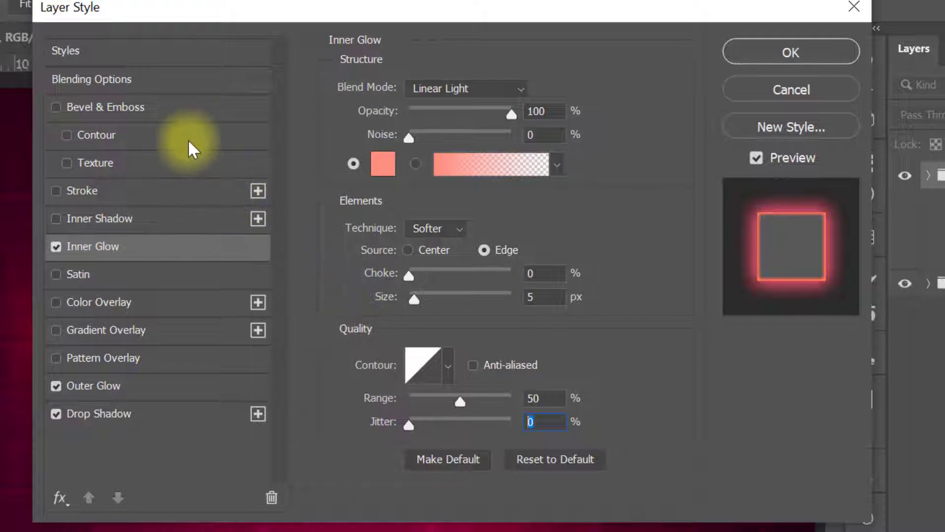
Add a Bevel & Emboss to the TEXT group with Outer Bevel style, Smooth technique, 300% depth, Up direction, 60 px size and 10 px soften
click(194, 114)
click(475, 90)
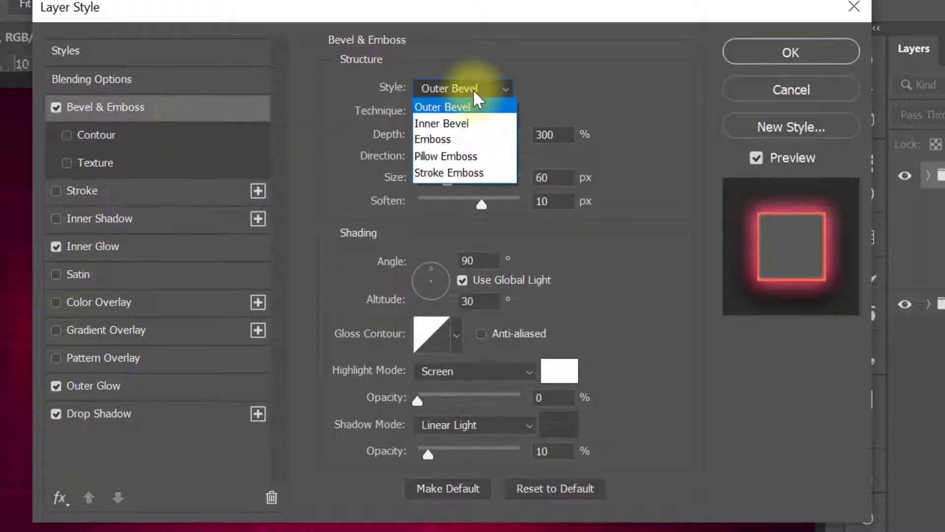
click(489, 107)
click(482, 114)
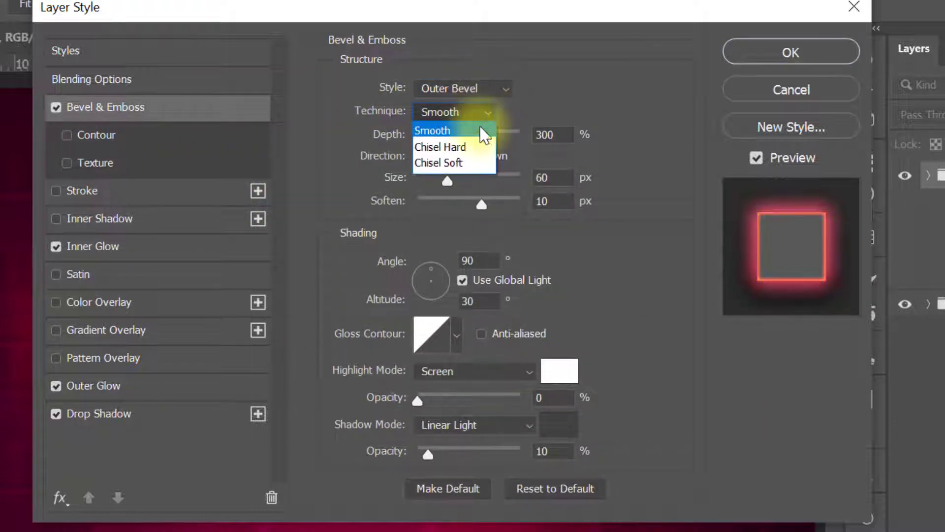
click(481, 129)
drag(566, 137, 533, 134)
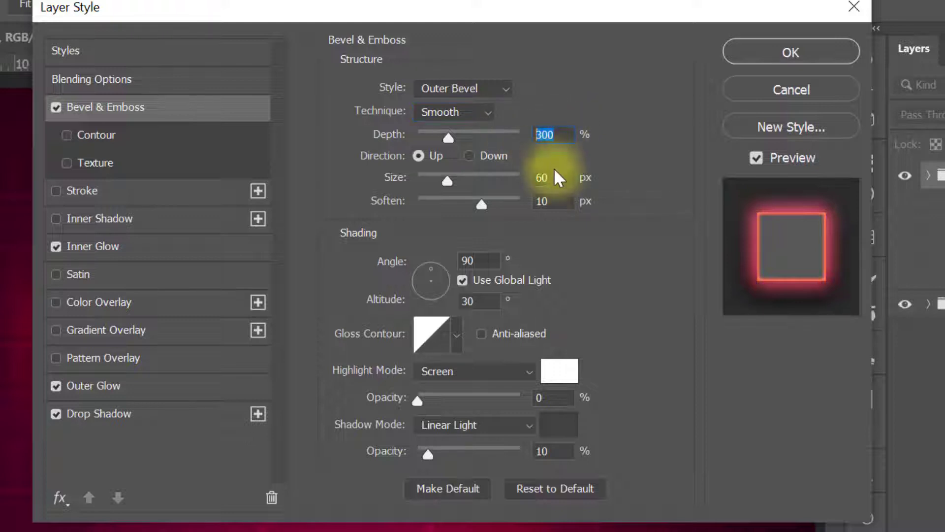
drag(555, 201, 527, 202)
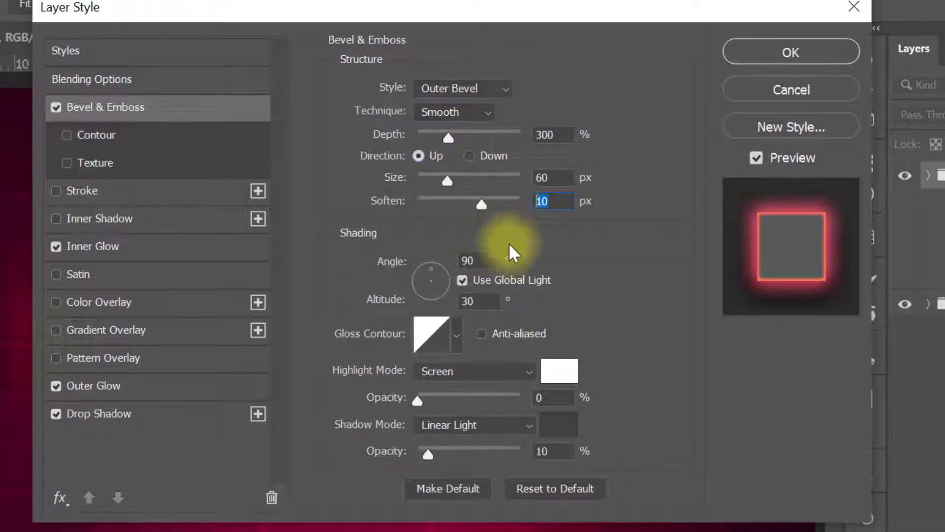
Set the bevel's shading to 90° angle and 30° altitude, with an ffffff highlight in Screen mode at 0% opacity
double_click(462, 260)
drag(477, 300, 416, 299)
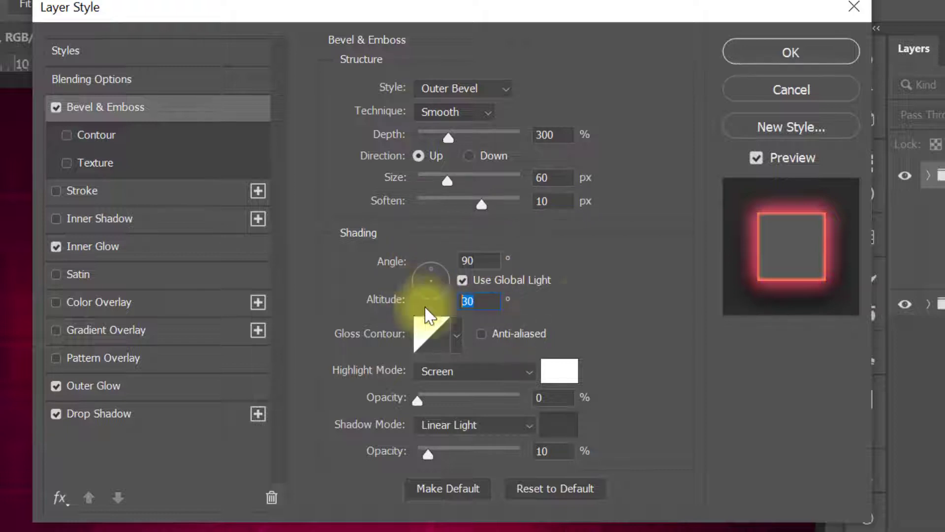
click(556, 379)
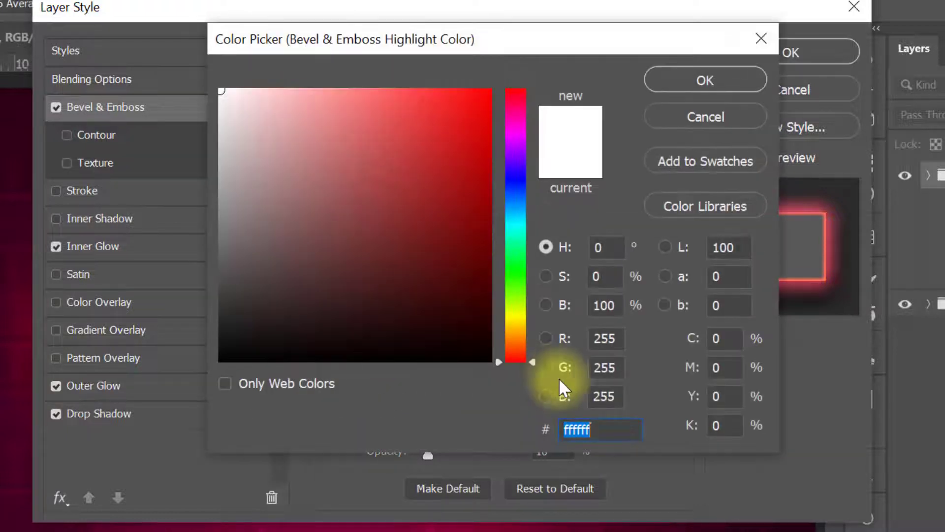
click(703, 80)
click(473, 372)
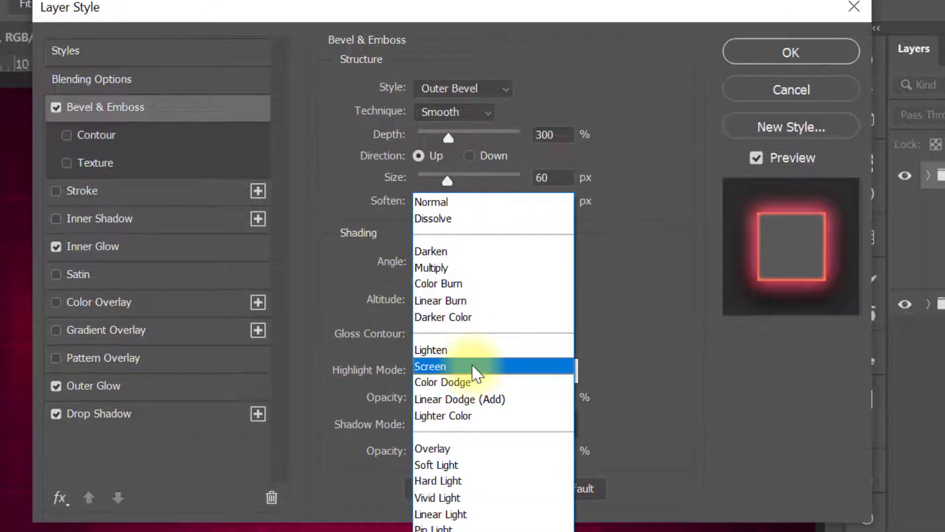
click(472, 373)
Set the bevel's shadow to Linear Light at 10% opacity and apply the layer style
click(476, 427)
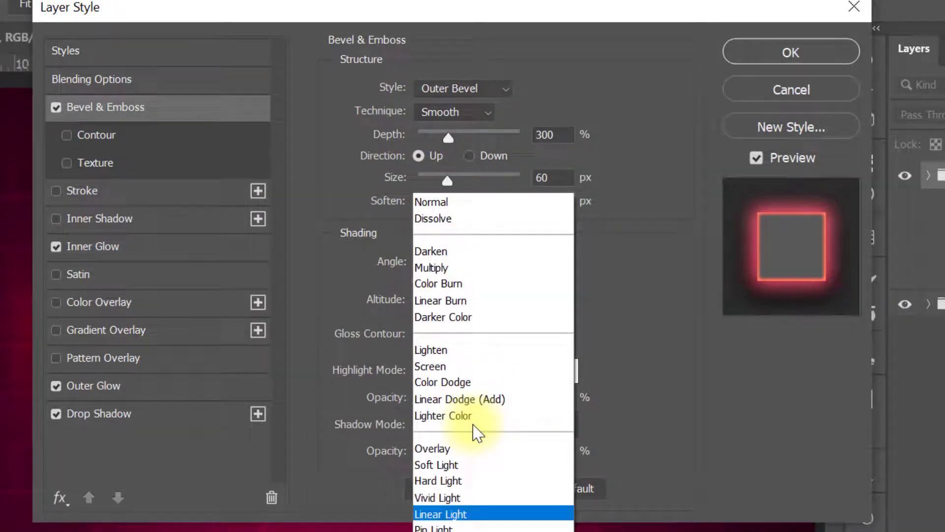
click(496, 517)
double_click(551, 452)
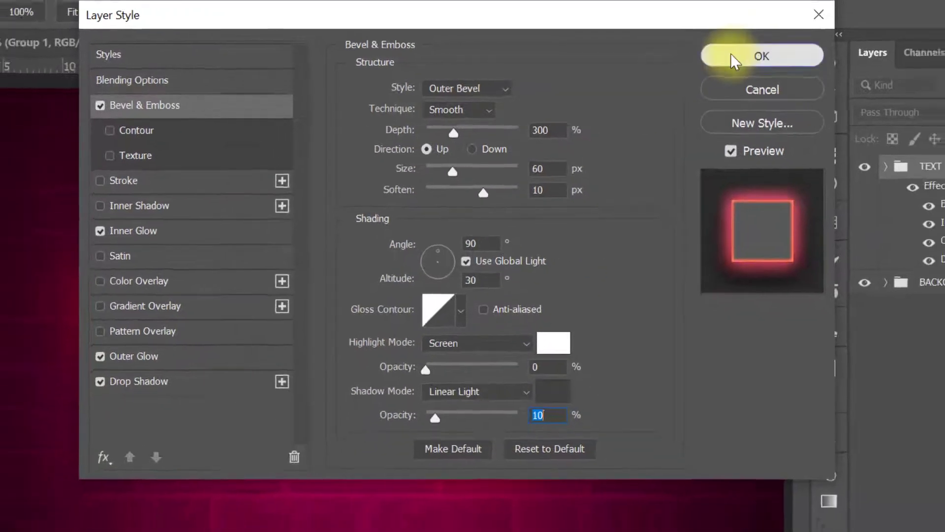
click(792, 52)
Duplicate the TEXT group and delete all layer effects from the copy
key(ctrl+j)
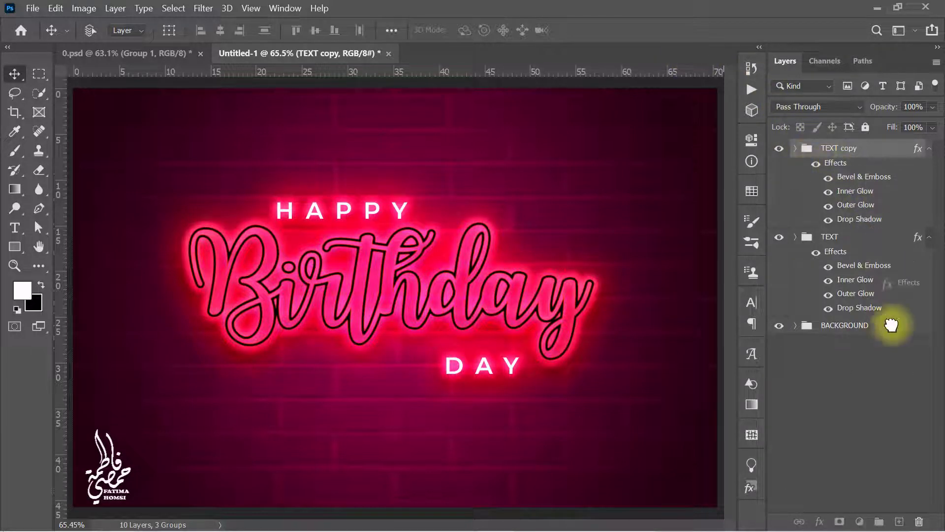
drag(920, 520, 919, 521)
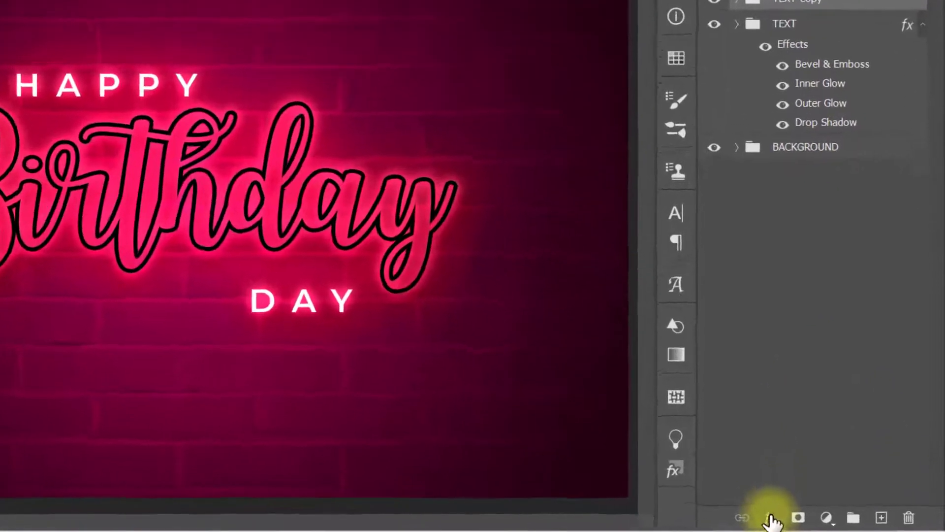
Add a Drop Shadow to the TEXT copy group with Linear Light blending and colour 1a2038
click(820, 521)
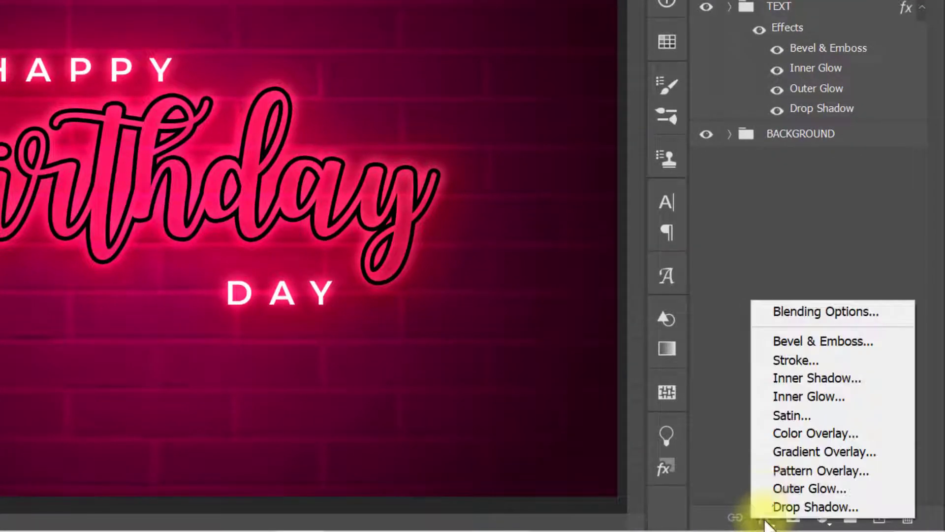
click(768, 312)
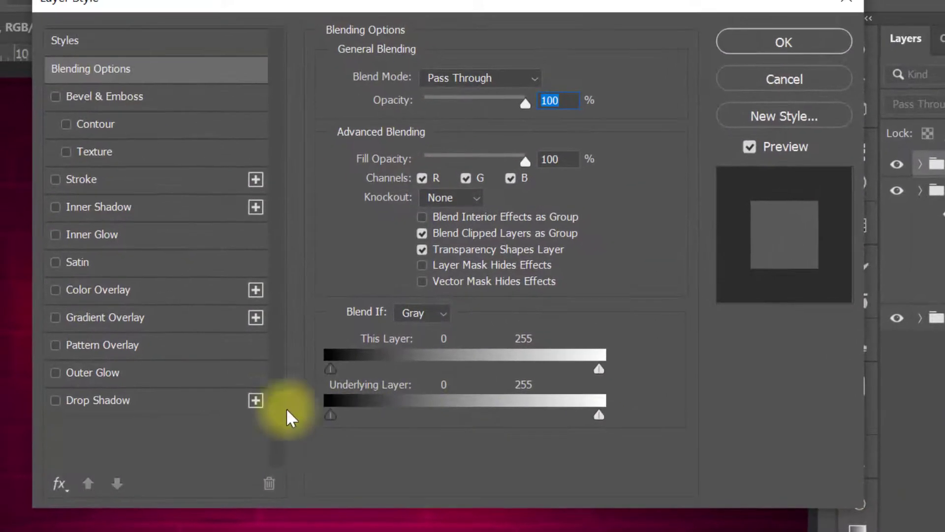
click(179, 401)
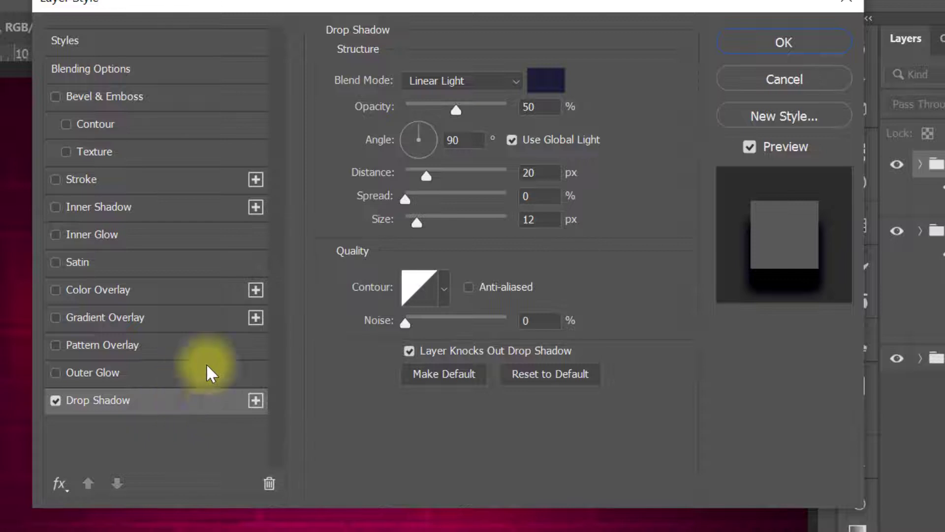
click(477, 81)
click(513, 410)
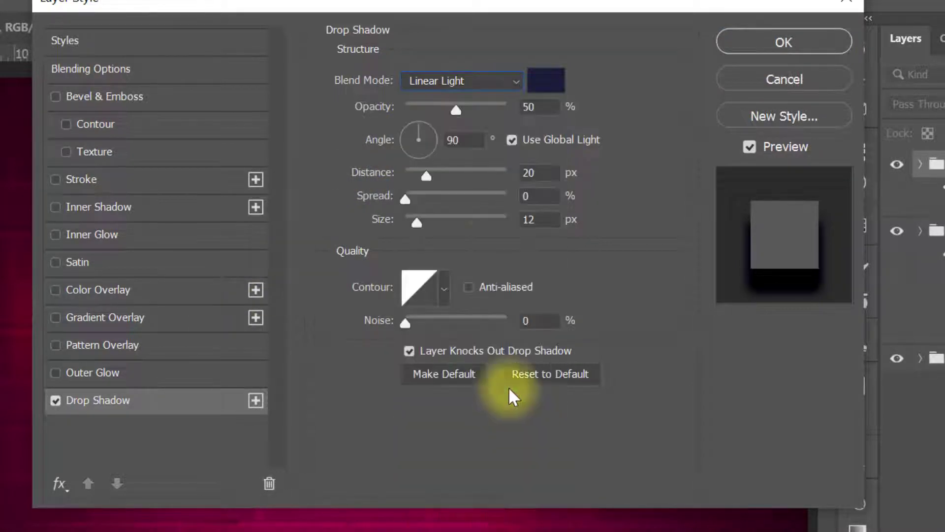
click(544, 87)
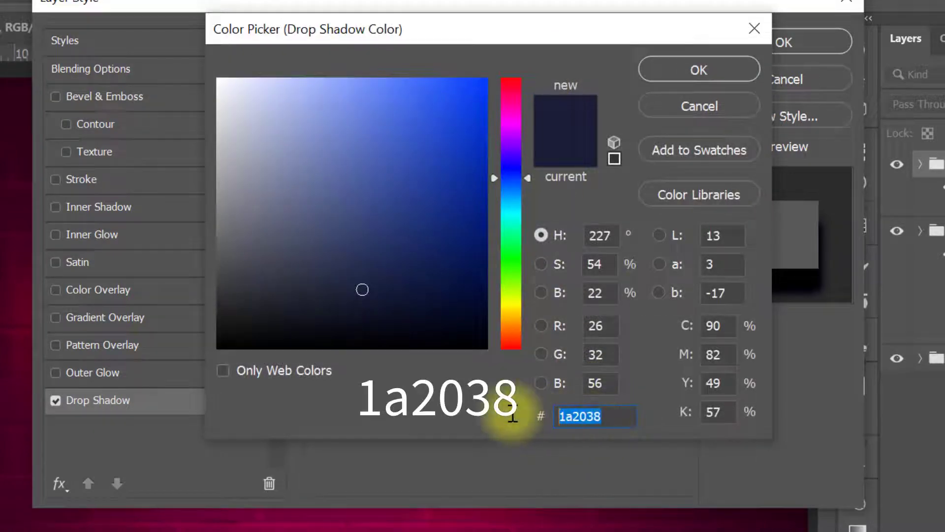
click(663, 70)
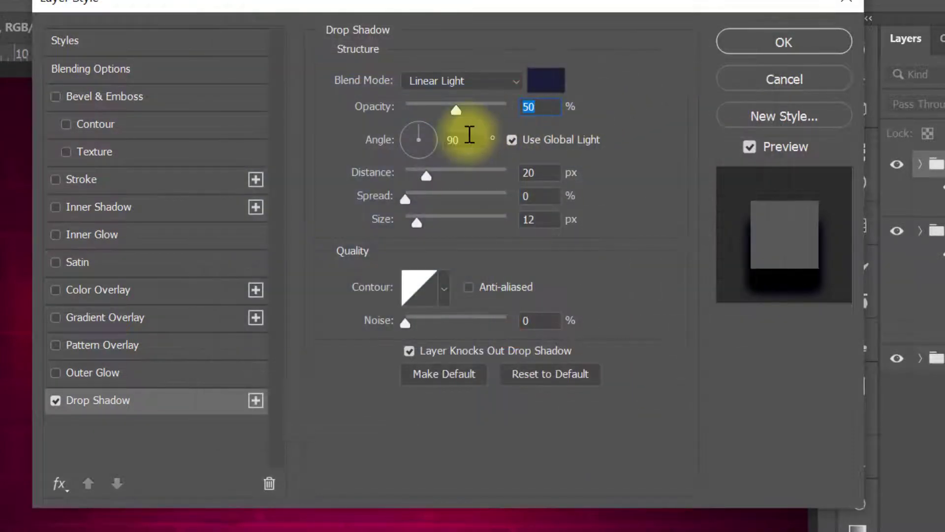
Set the drop shadow to 50% opacity, 90° angle, 20 px distance, 0% spread, 12 px size and 0% noise
click(465, 140)
key(Tab)
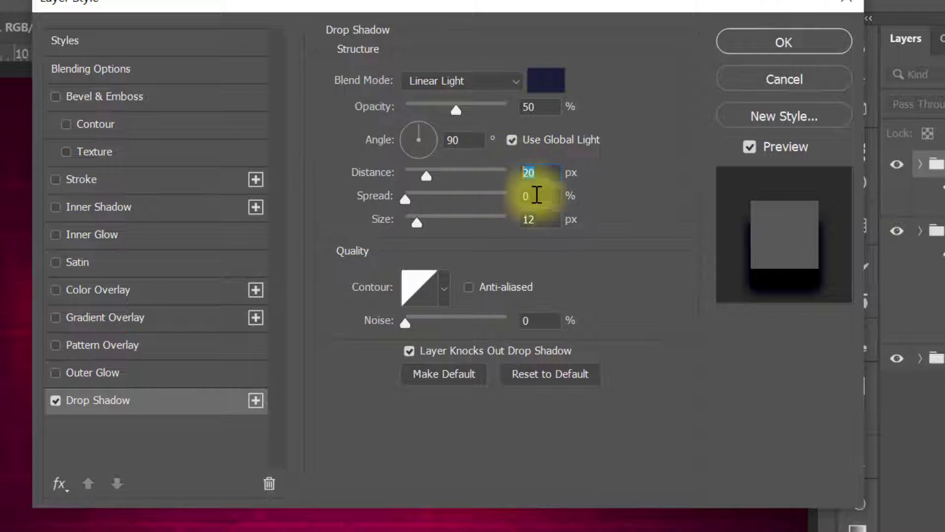
key(Tab)
key(Tab)
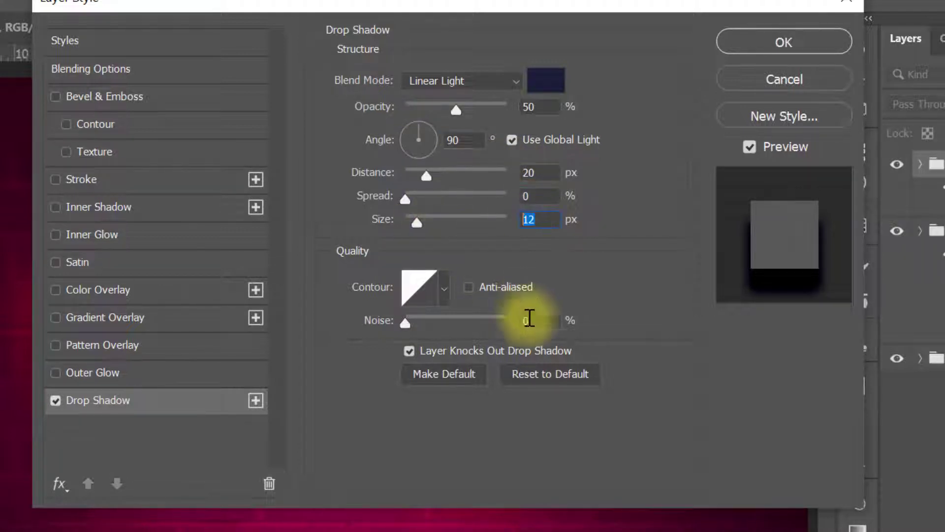
key(Tab)
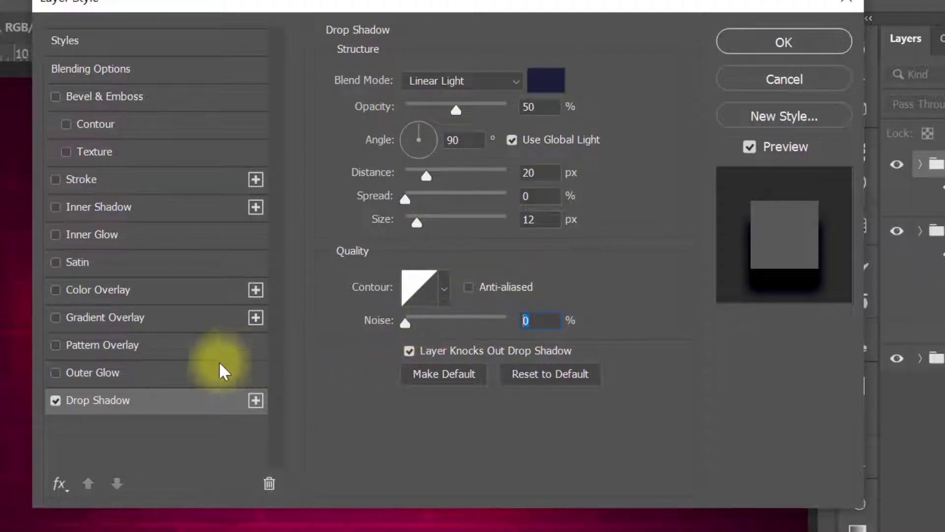
Add an Outer Glow to the TEXT copy group with Linear Light blending, 30% opacity, 0% noise and colour a42fff
click(206, 374)
click(480, 79)
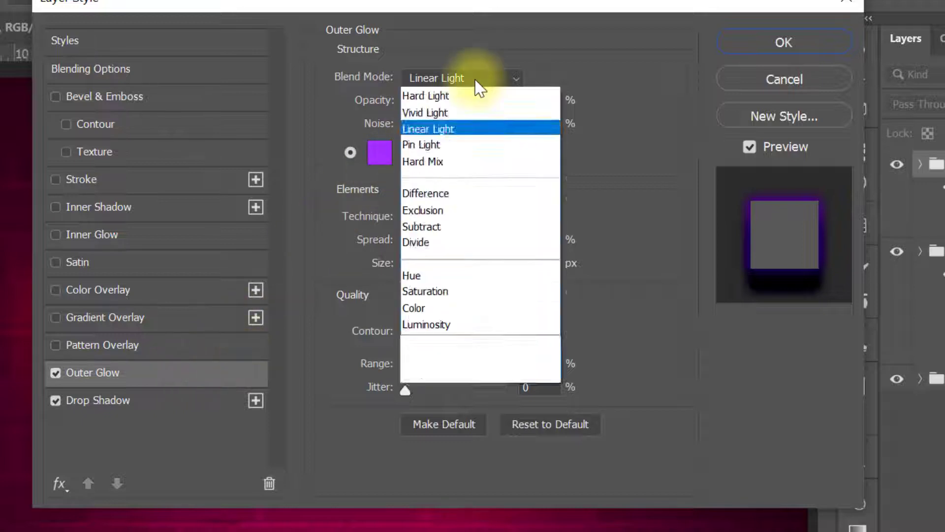
click(485, 405)
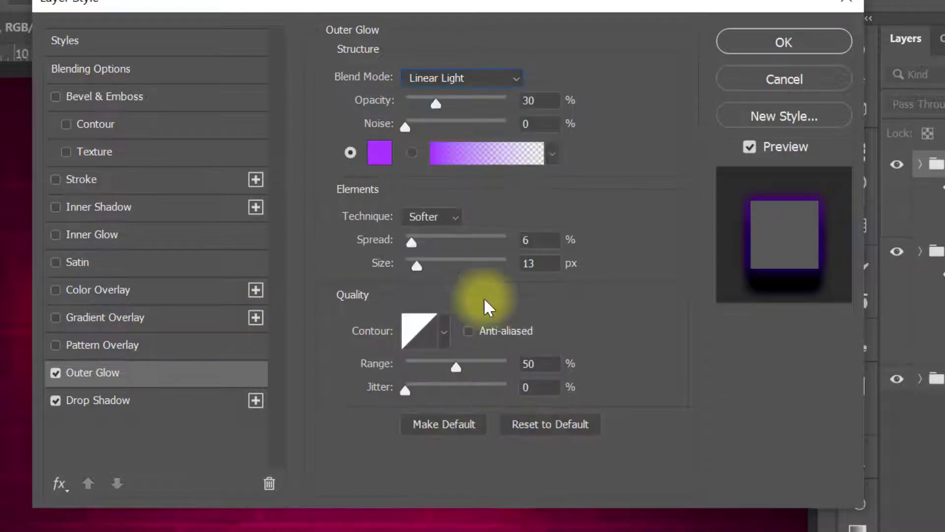
drag(544, 105, 508, 101)
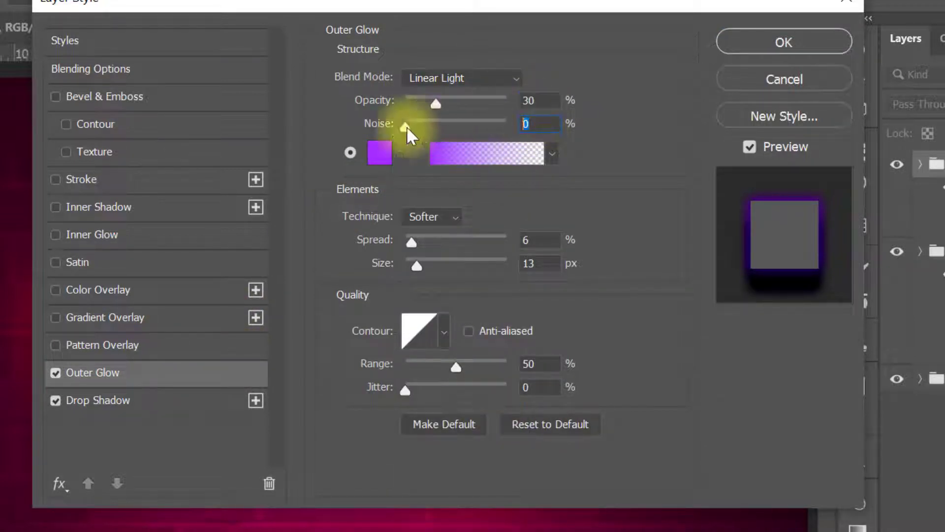
click(379, 153)
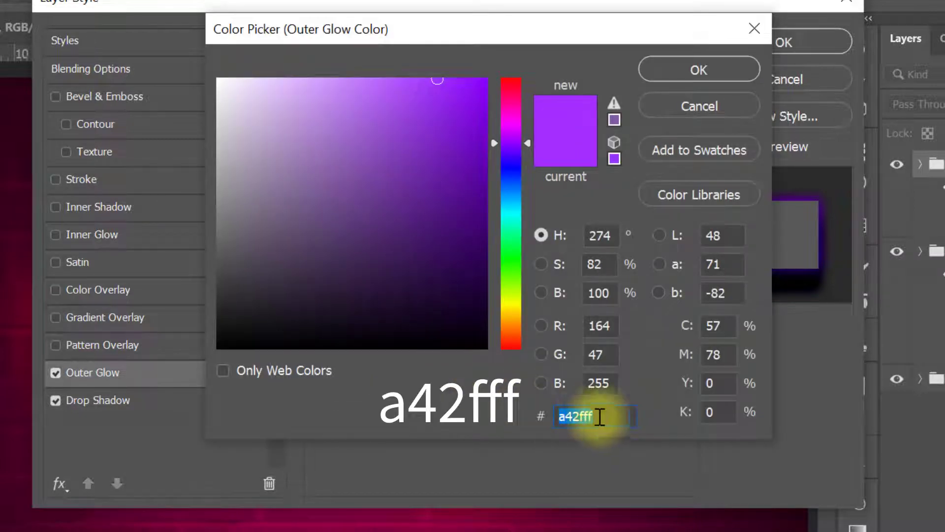
click(667, 72)
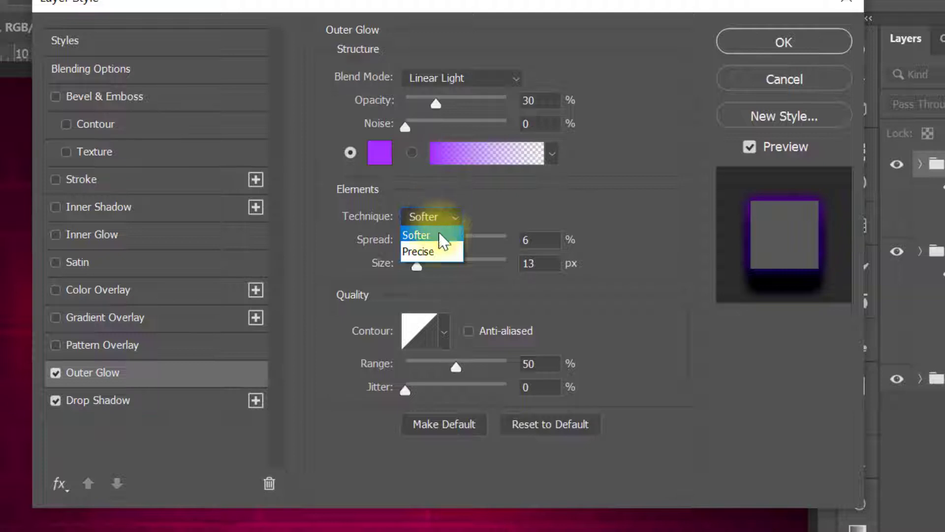
Set the outer glow to Softer technique, 6% spread, 13 px size and 50% range
click(442, 236)
click(537, 262)
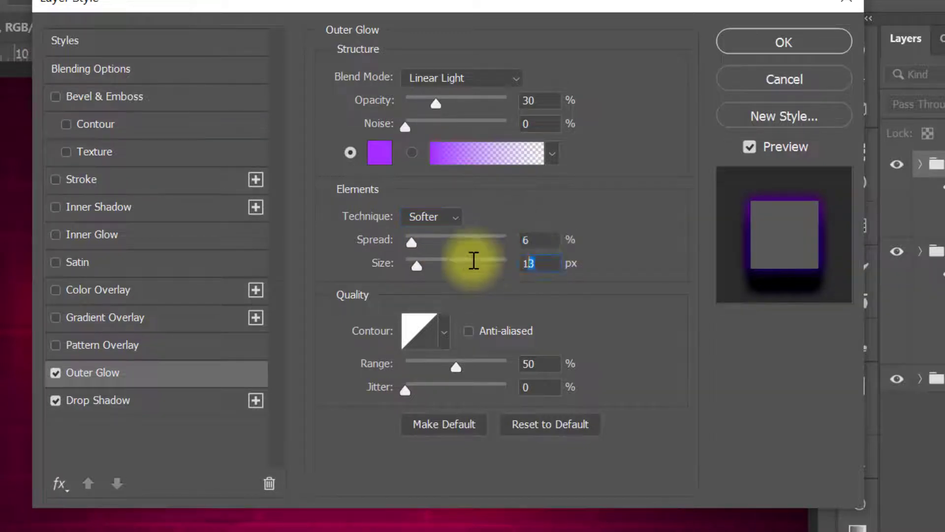
click(542, 365)
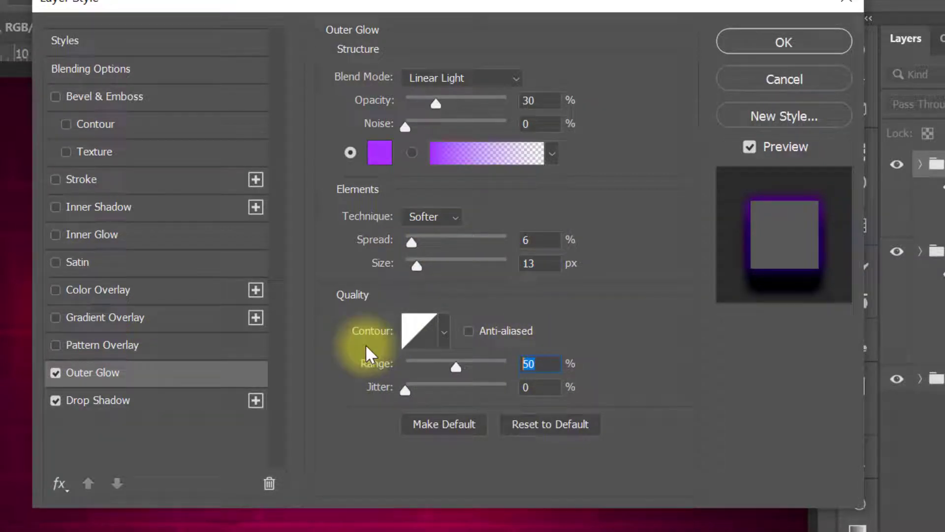
Add a Color Overlay to the TEXT copy group with colour fadaff, Normal blending and 100% opacity
click(184, 292)
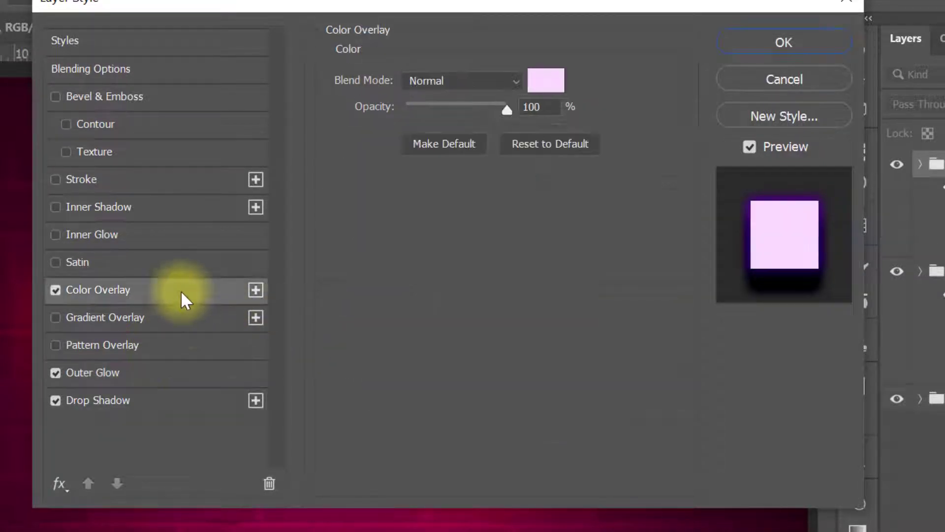
click(546, 81)
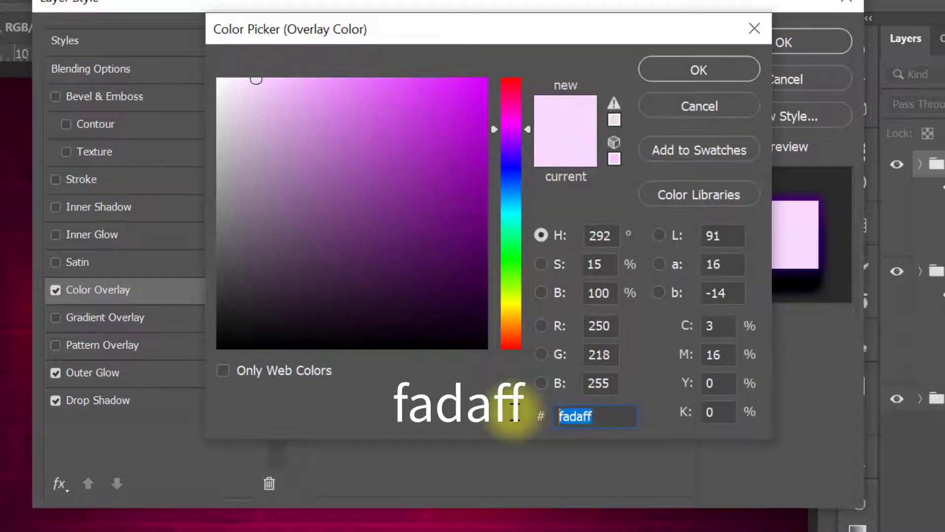
click(672, 73)
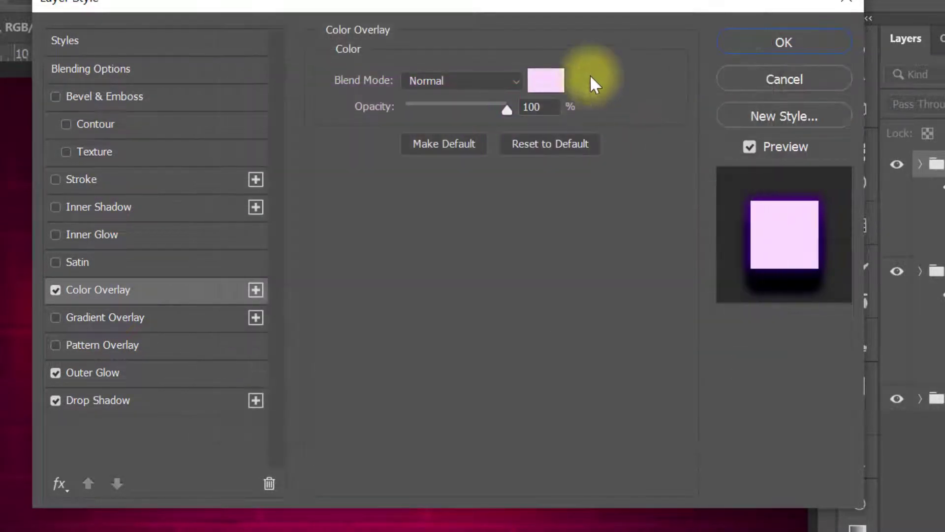
click(486, 83)
click(487, 99)
click(535, 106)
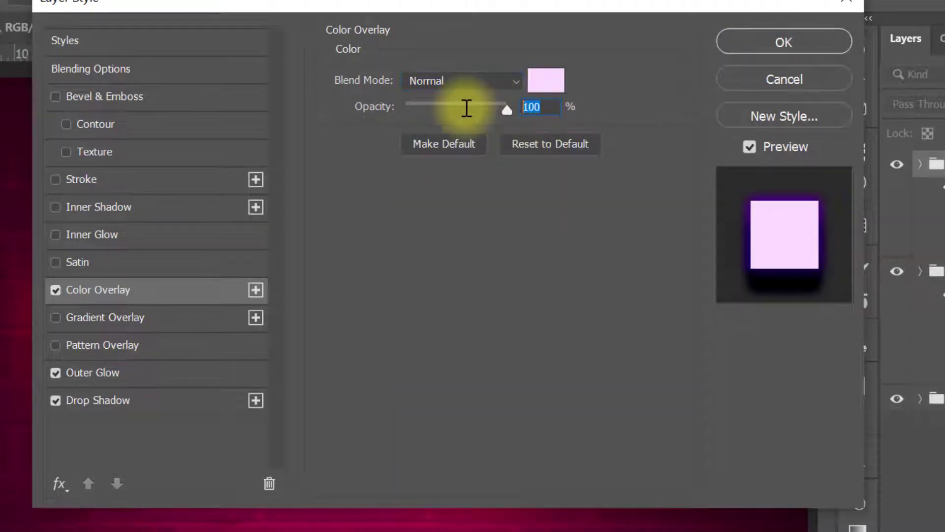
Add Bevel & Emboss to the TEXT copy group with Inner Bevel, Smooth technique, 140% depth, Up direction, 0 px size and 0 px soften
click(208, 97)
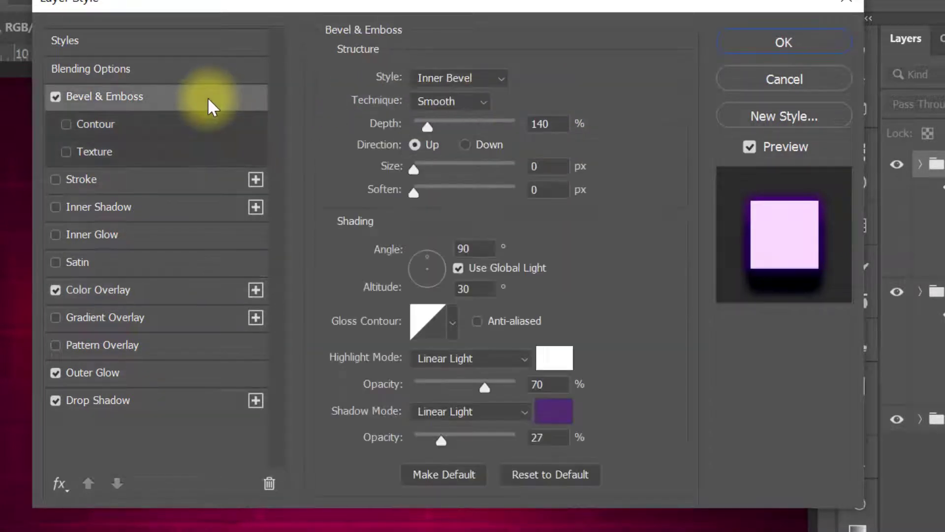
click(448, 78)
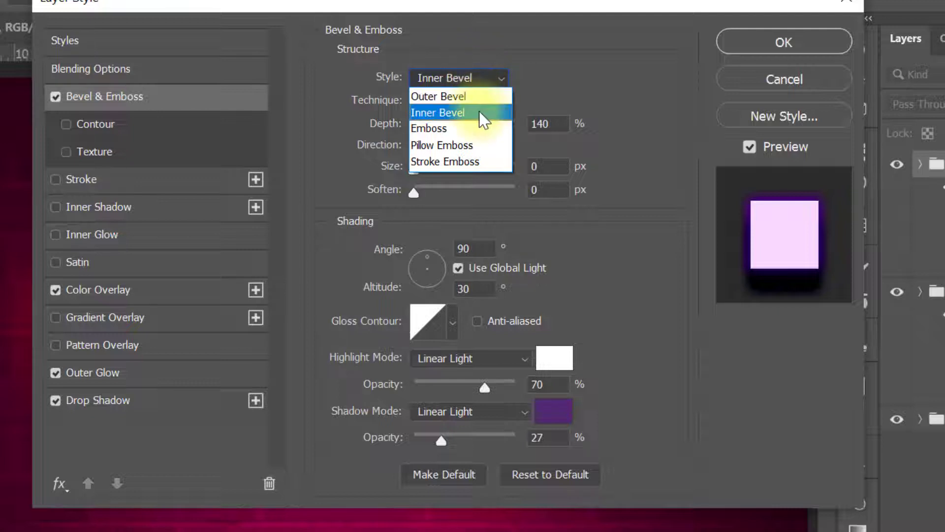
click(483, 113)
click(474, 121)
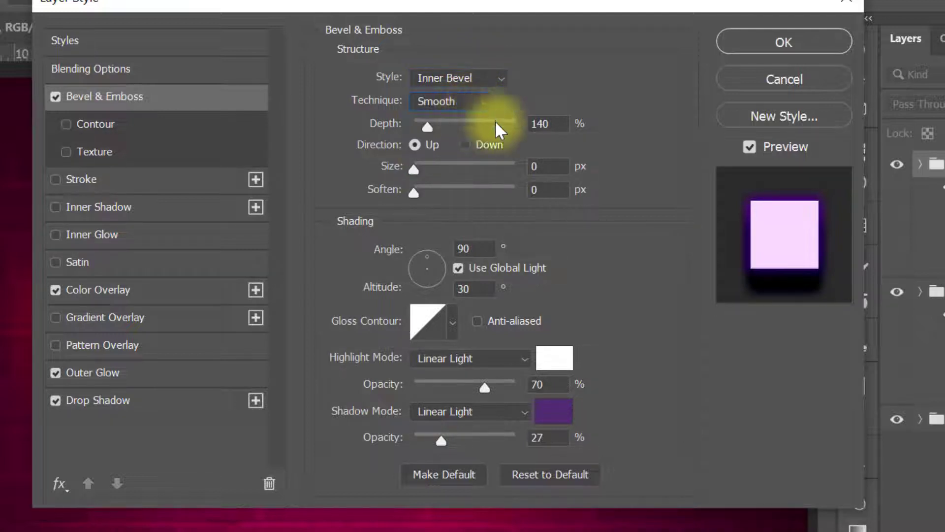
click(552, 123)
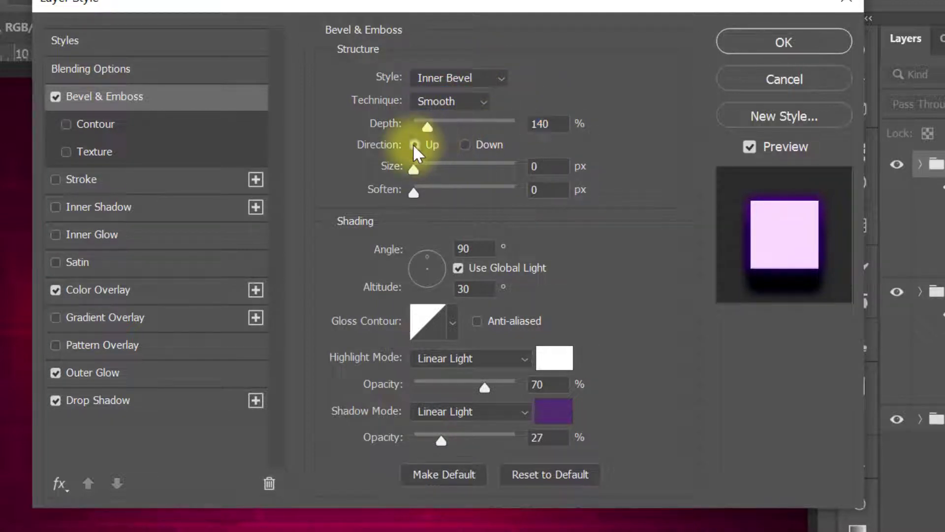
click(542, 168)
click(532, 189)
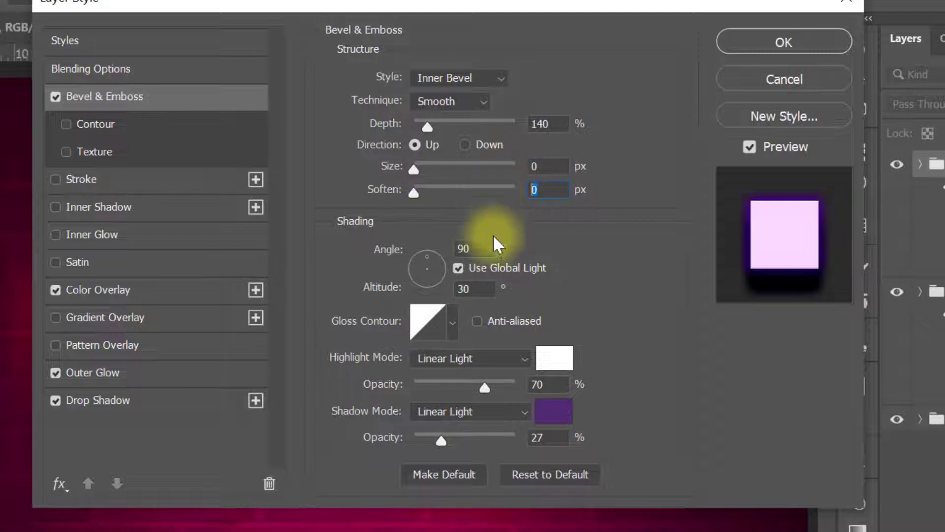
Set the bevel shading to 90° angle and 30° altitude, with a Linear Light highlight at 70% opacity
click(472, 249)
click(472, 288)
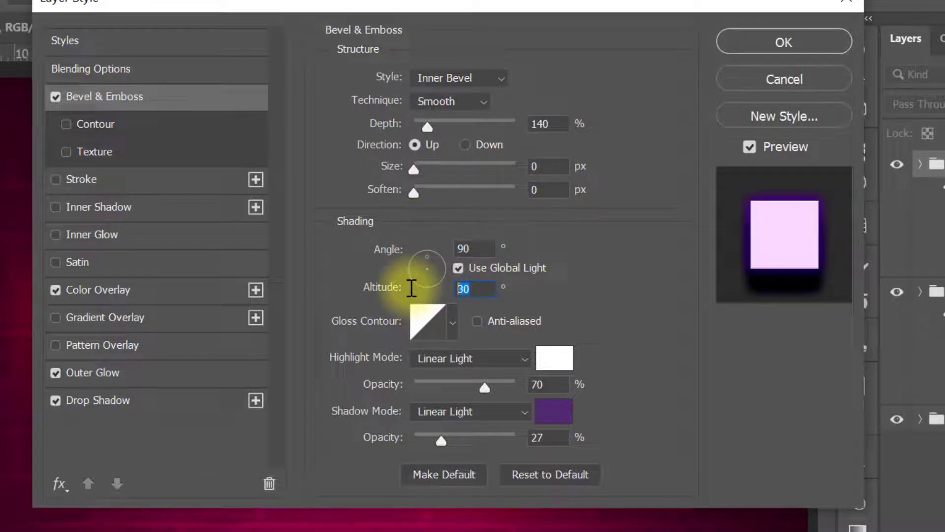
click(492, 369)
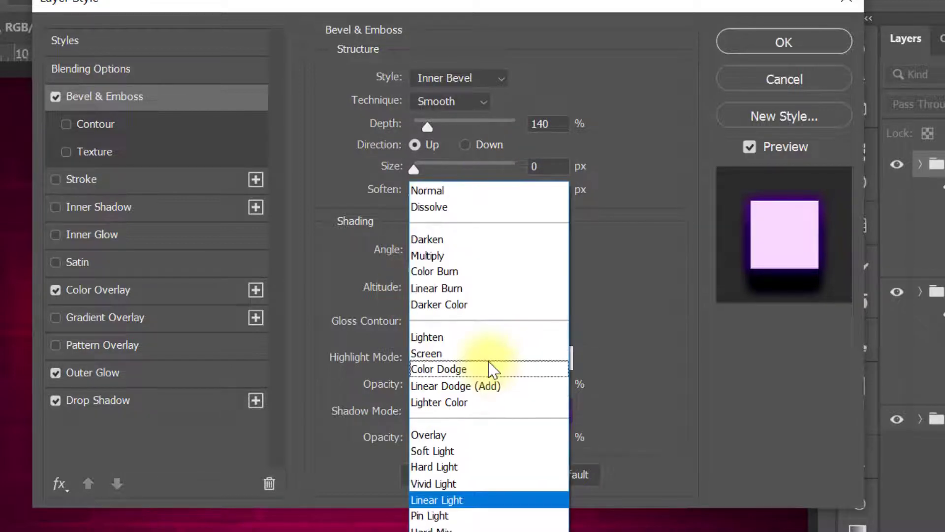
click(510, 501)
click(559, 390)
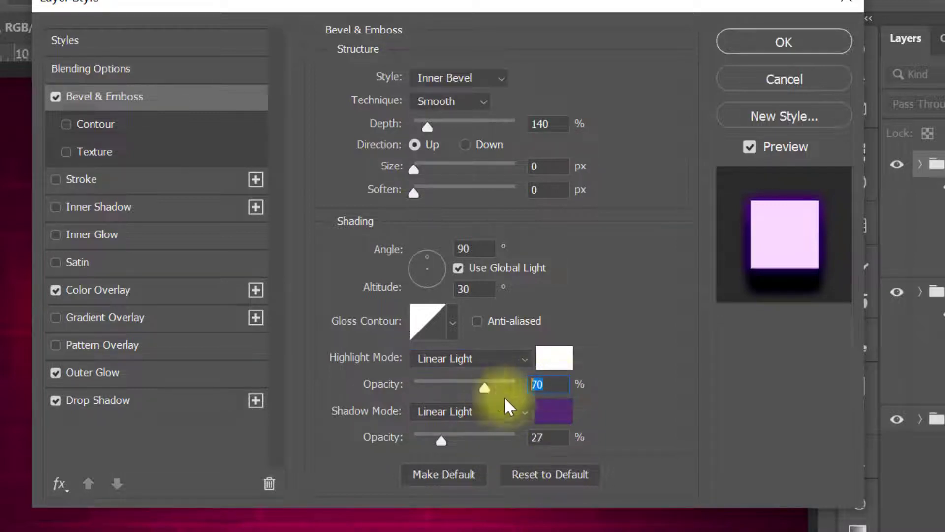
Set the bevel shadow to Linear Light with colour 522972 and 27% opacity, and apply the layer style
click(502, 412)
click(490, 501)
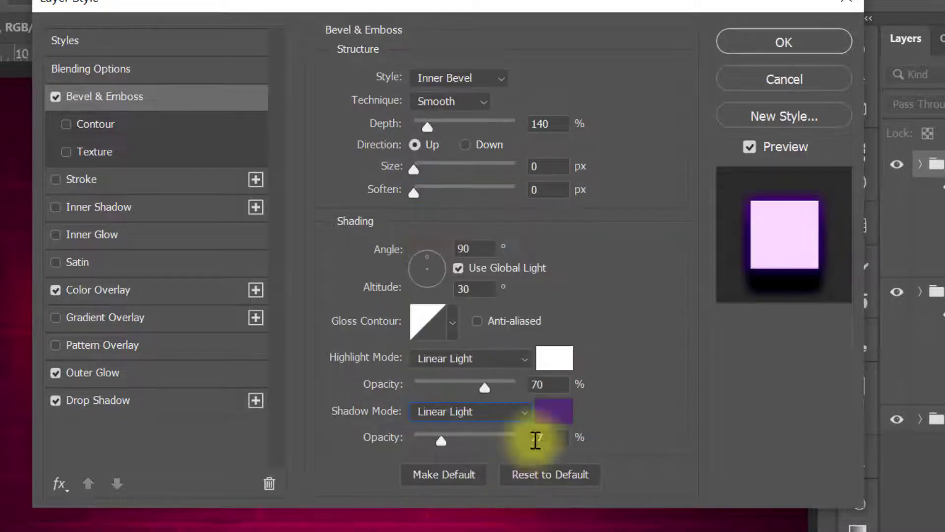
click(553, 416)
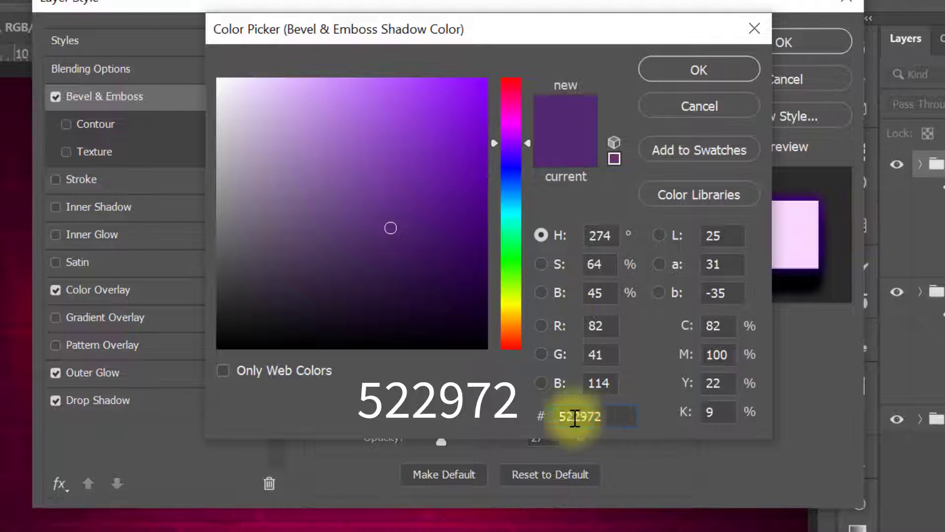
click(677, 76)
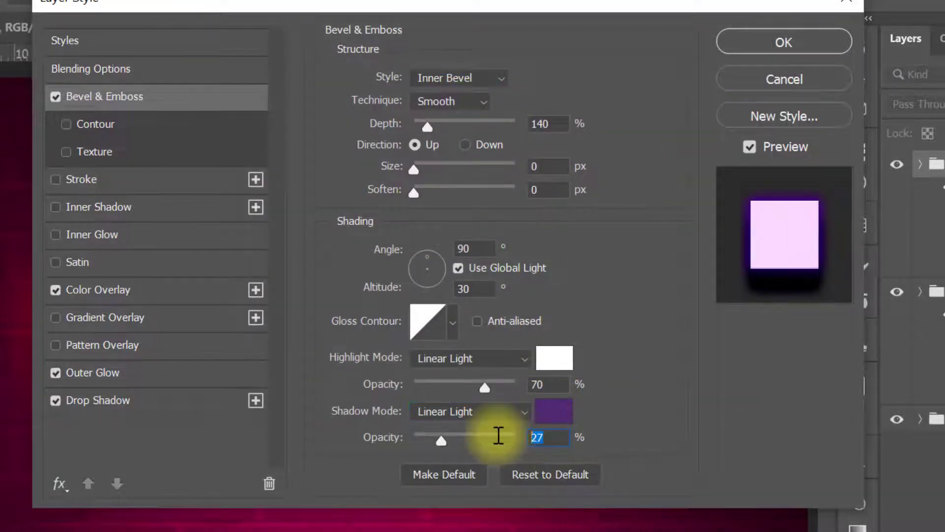
click(766, 45)
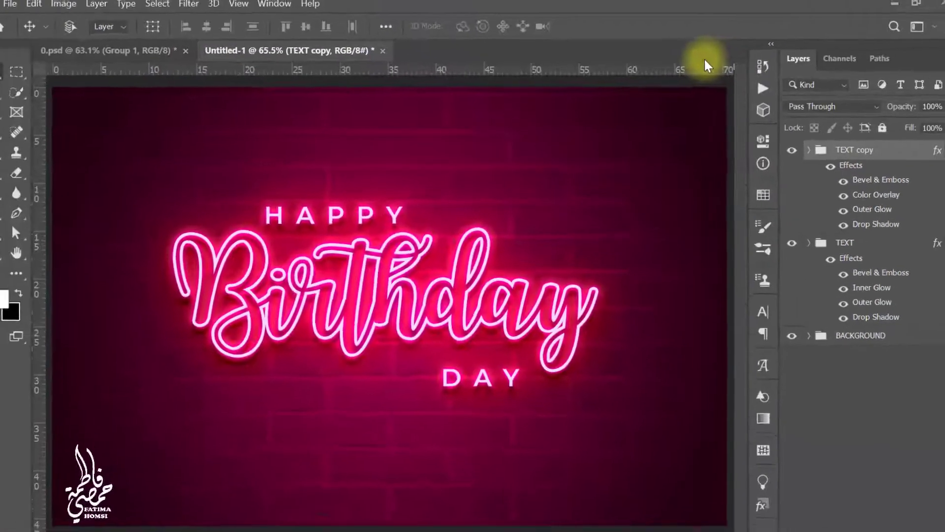
Place the HEART image from the neon text folder into the document, scaled to about 133% and rotated about 2°, with hearts surrounding the lettering
click(876, 9)
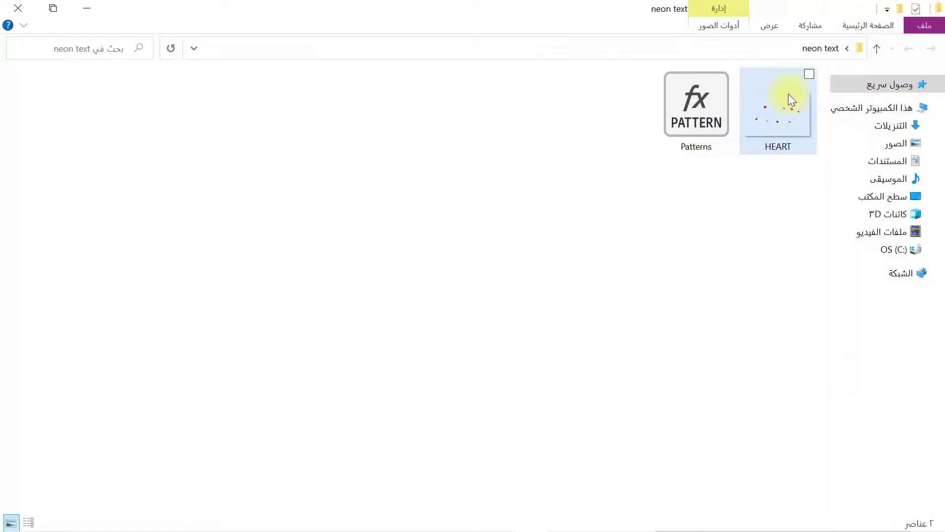
drag(787, 96, 434, 374)
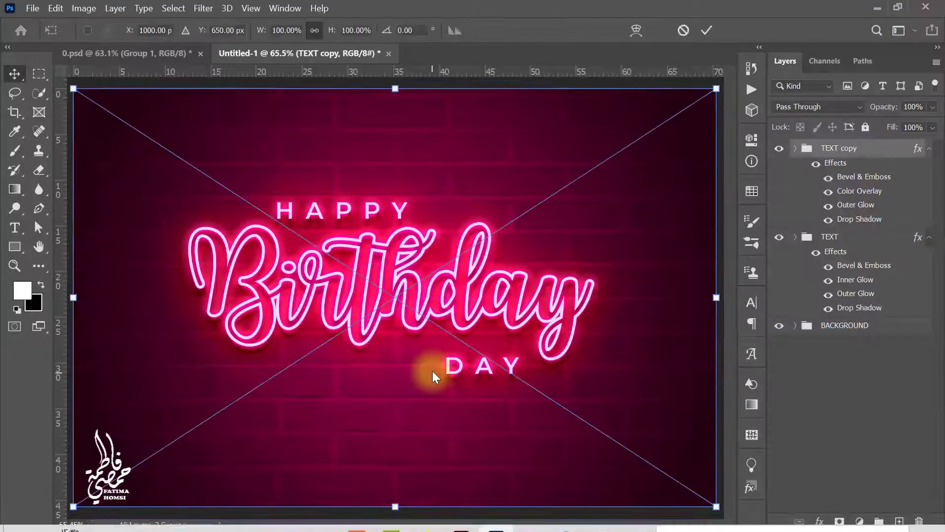
drag(624, 301, 598, 286)
drag(260, 36, 243, 10)
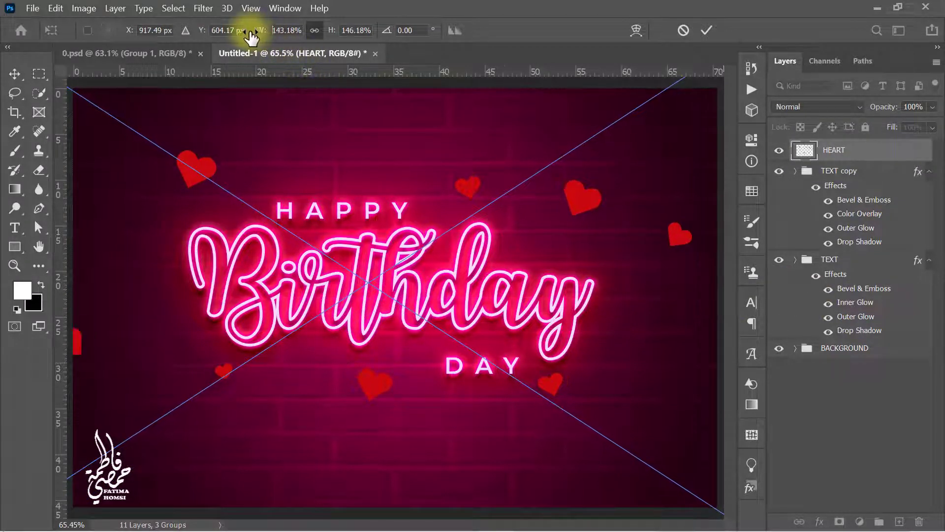
scroll(490, 179, down, 2)
drag(401, 93, 393, 91)
drag(688, 102, 699, 122)
drag(520, 231, 527, 228)
drag(667, 115, 580, 179)
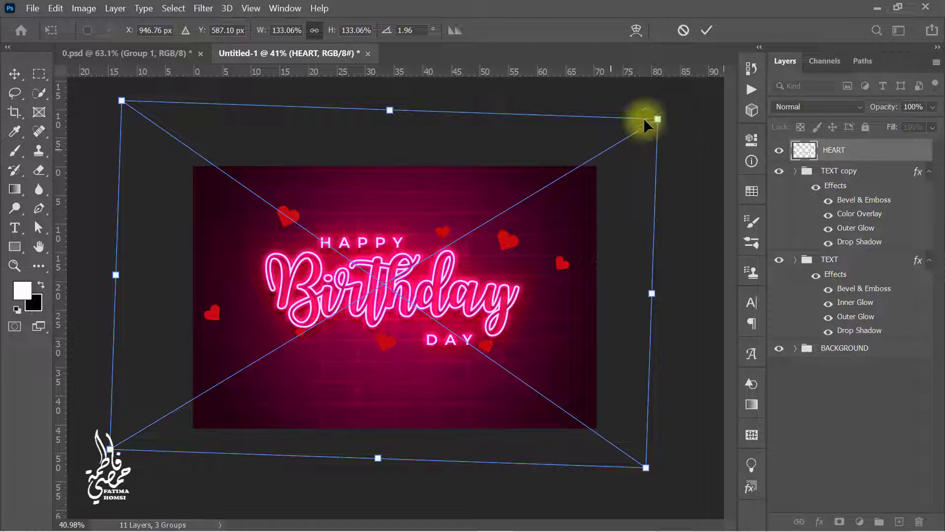
click(706, 33)
Set the HEART layer's fill to 0% and open its blending options
key(ctrl+0)
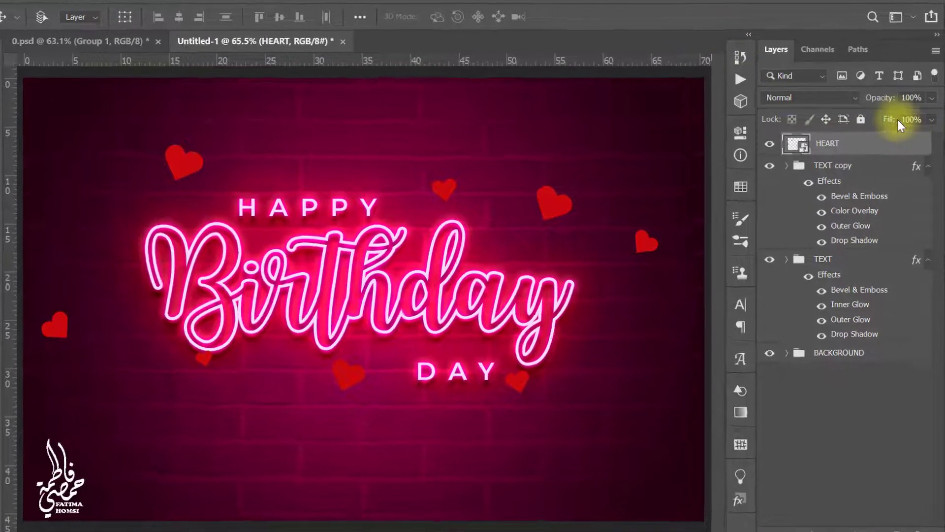
drag(896, 129, 748, 141)
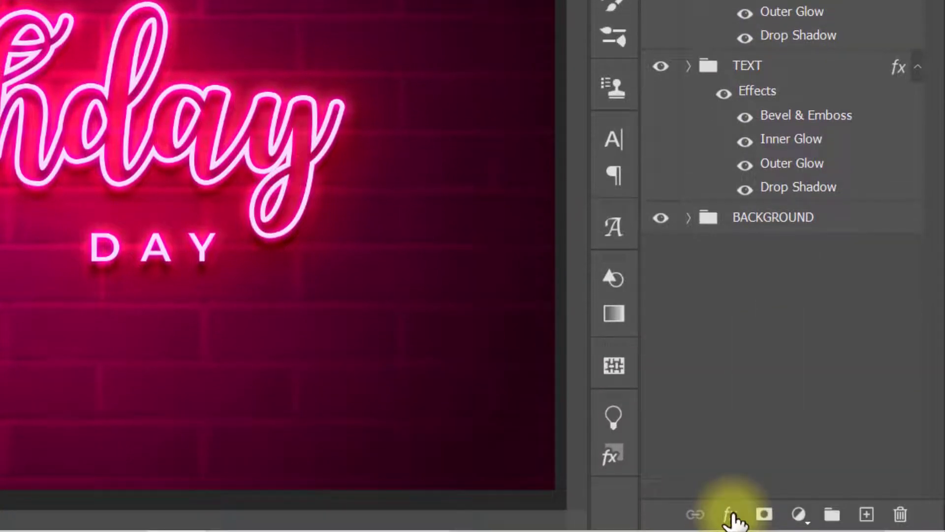
click(727, 517)
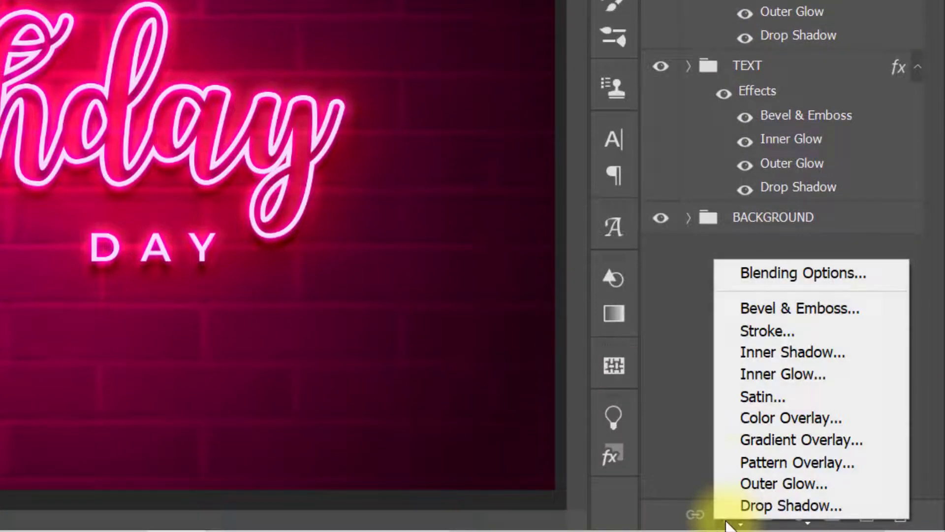
click(720, 275)
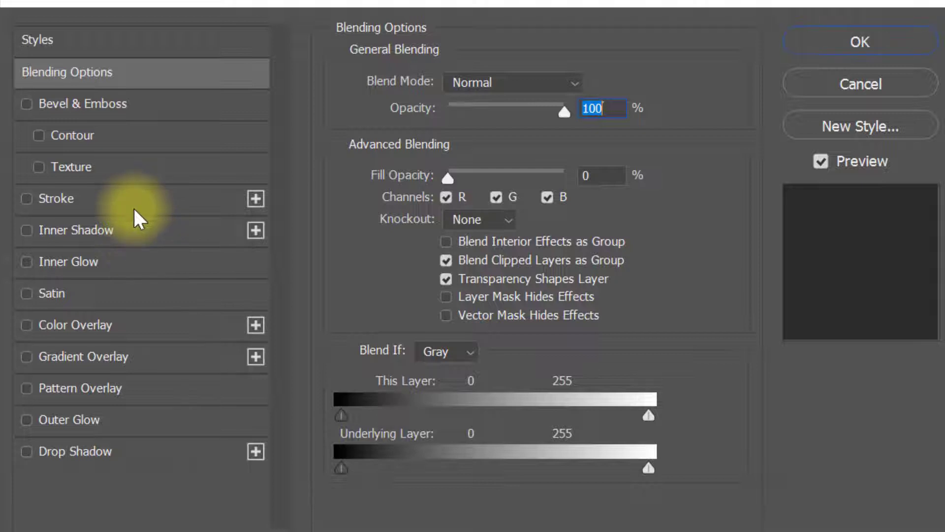
Add a Stroke to the HEART layer with 9 px size, Outside position, Normal blending, 100% opacity and colour 000000
click(180, 203)
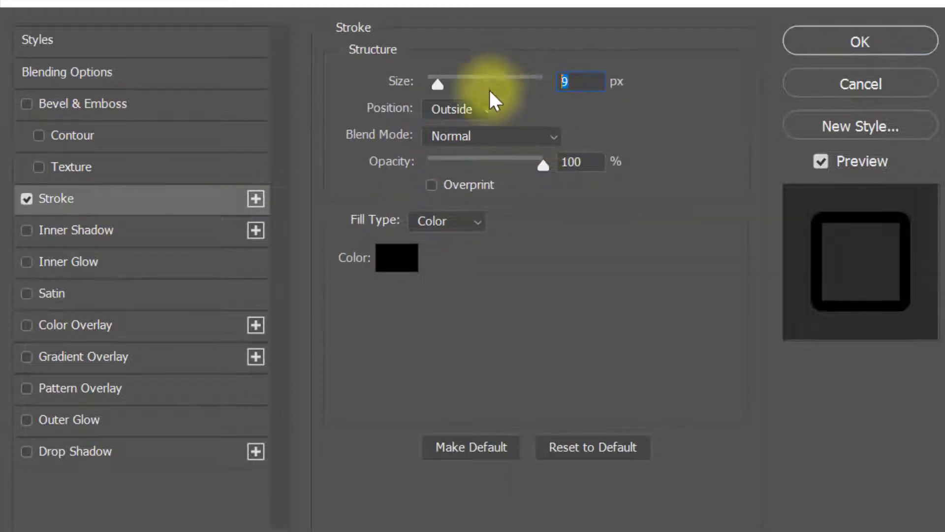
click(472, 108)
click(480, 132)
click(483, 140)
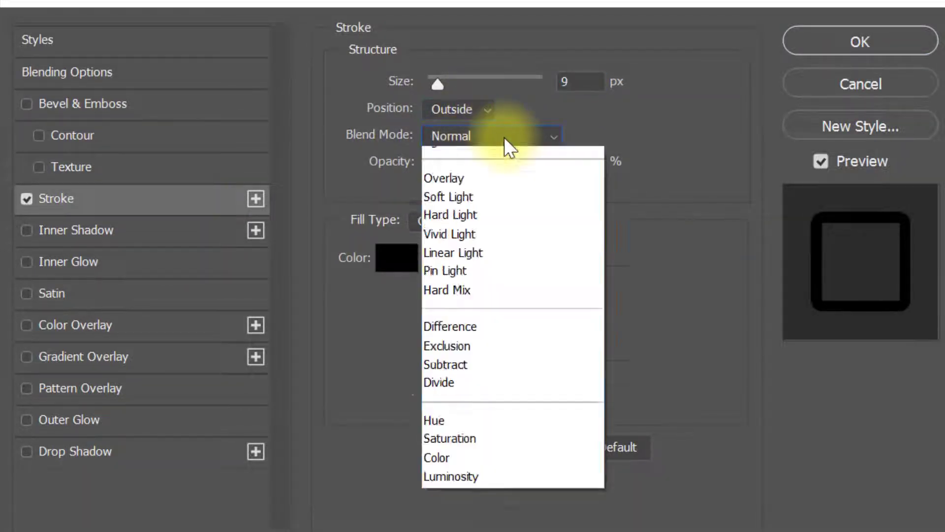
click(503, 153)
click(579, 162)
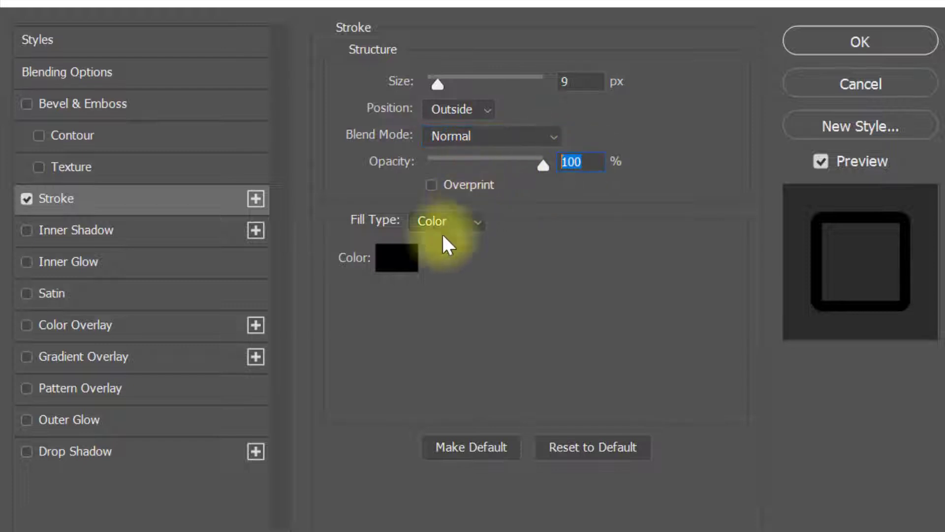
click(401, 262)
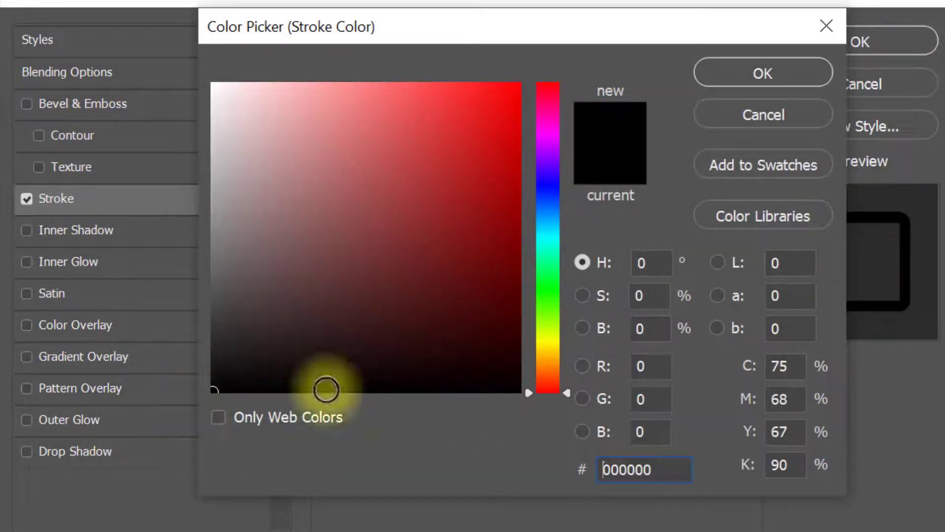
click(718, 81)
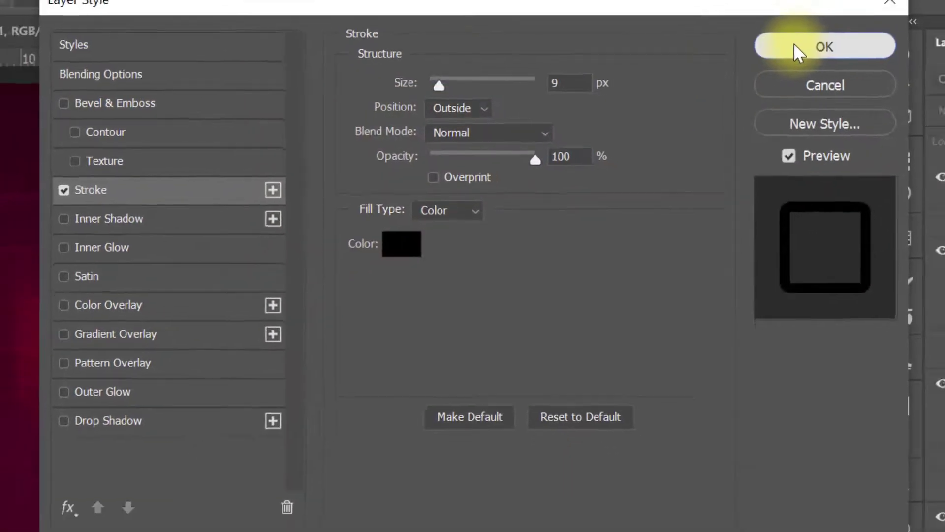
click(801, 48)
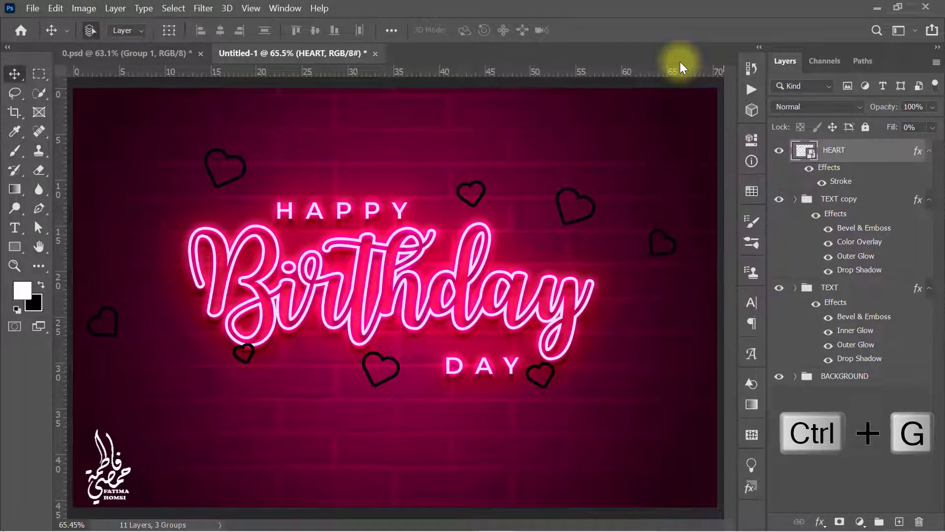
Put the HEART layer in a group named HEART and copy the TEXT group's layer style onto that group
key(ctrl+g)
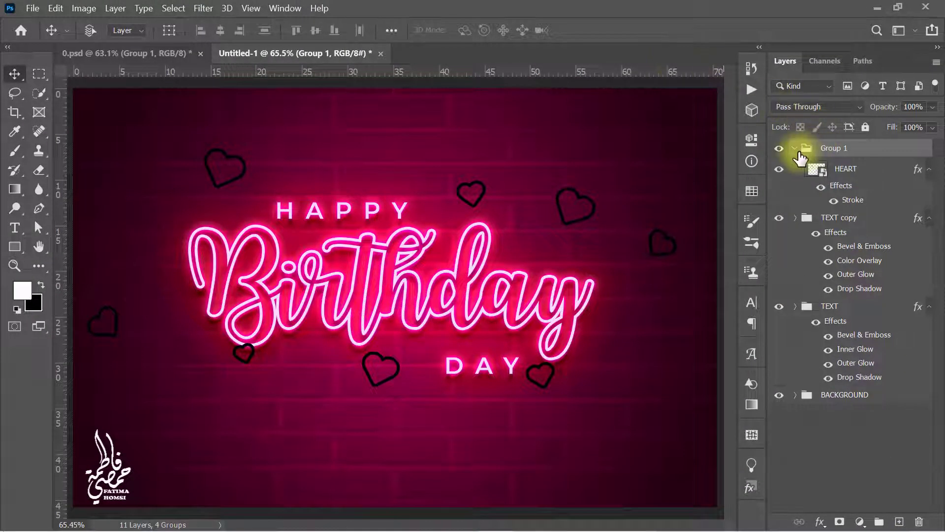
click(795, 149)
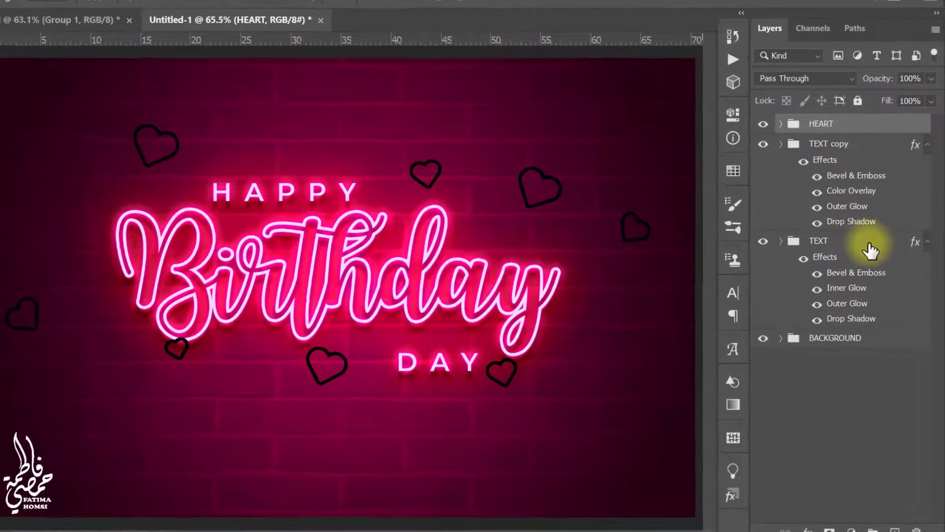
right_click(878, 259)
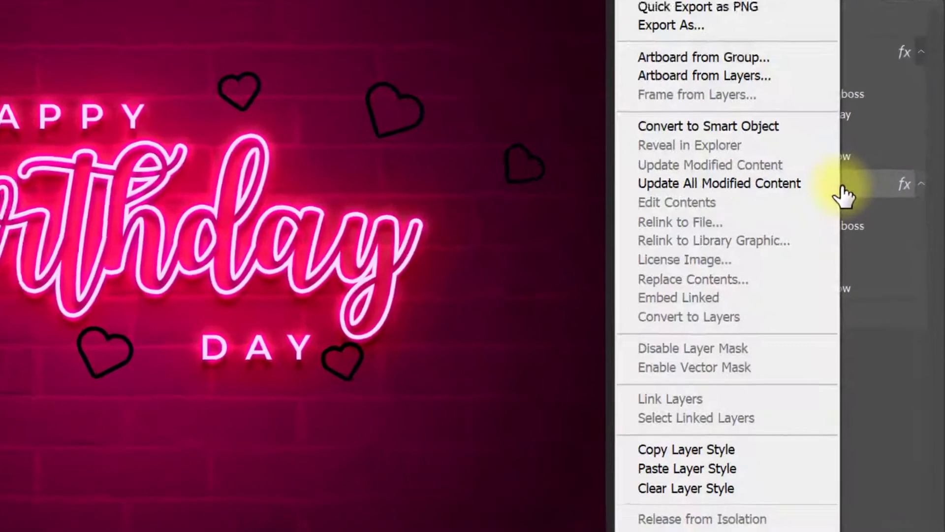
click(766, 453)
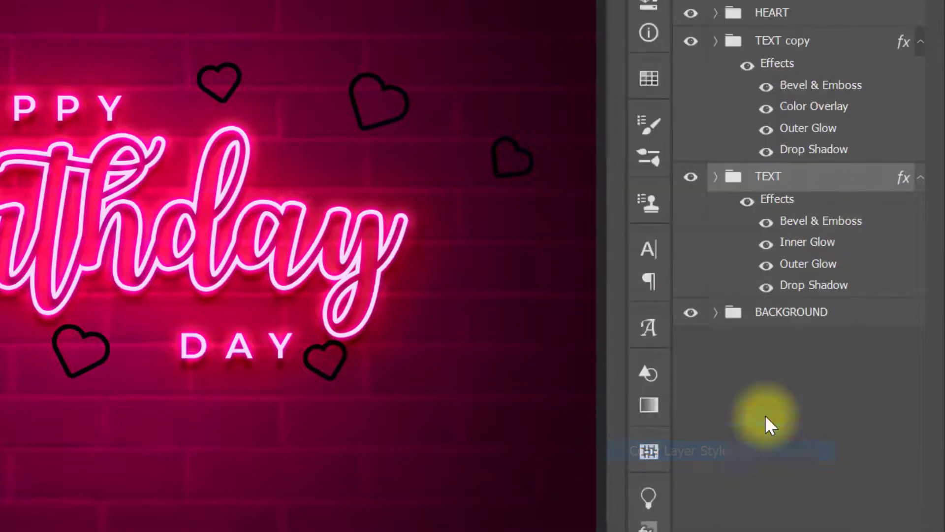
right_click(867, 37)
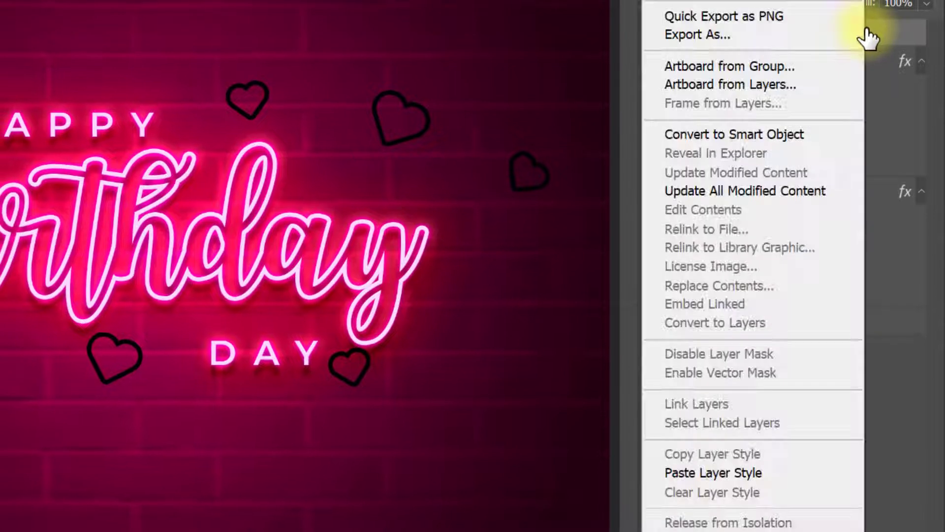
click(771, 472)
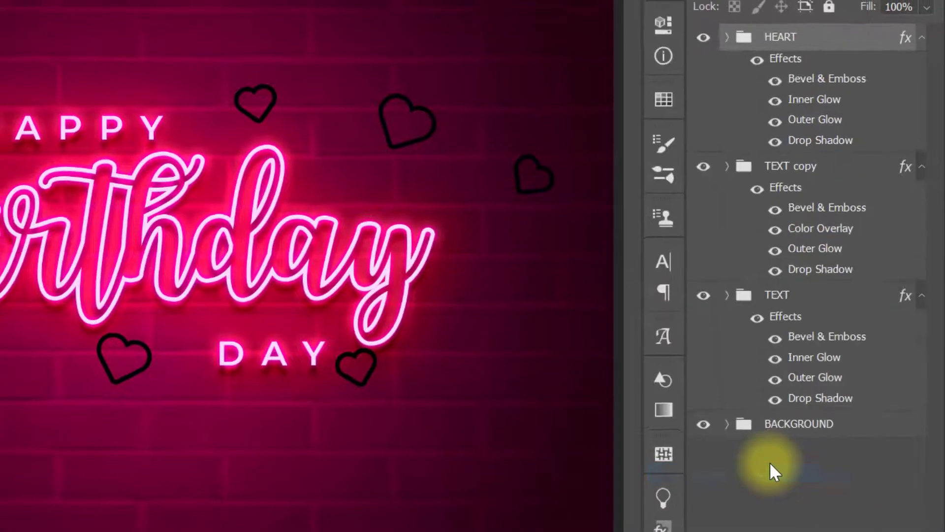
Duplicate the HEART group and delete all layer effects from the copy
key(ctrl+j)
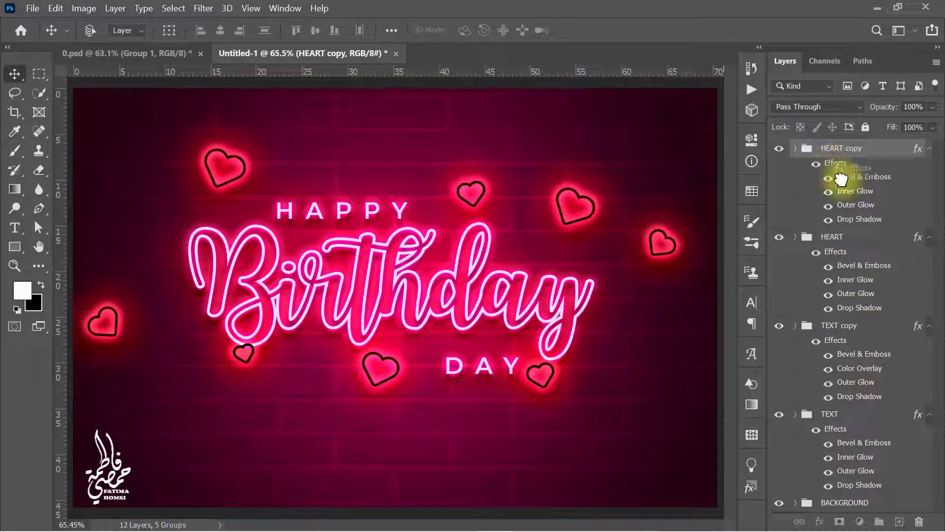
drag(922, 513, 919, 520)
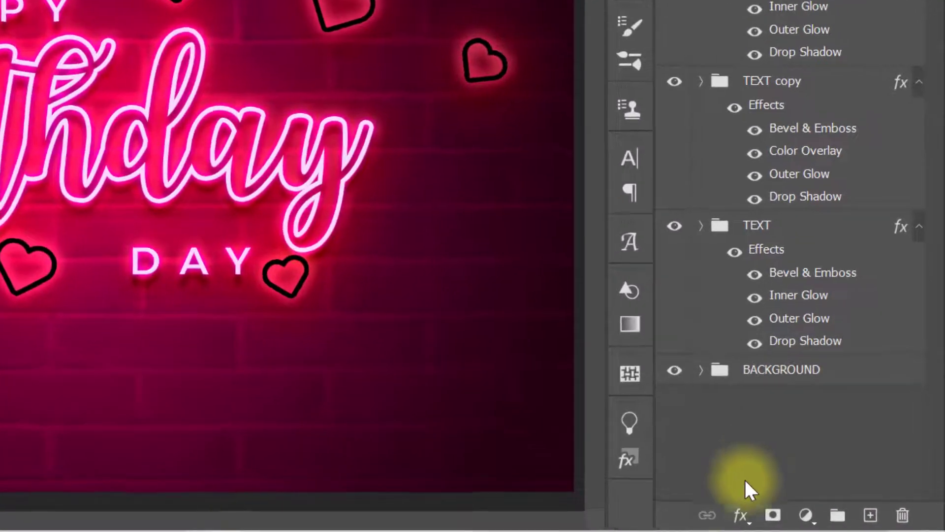
Add a Drop Shadow to the HEART copy group with Linear Light blending and colour 381a1a
click(741, 515)
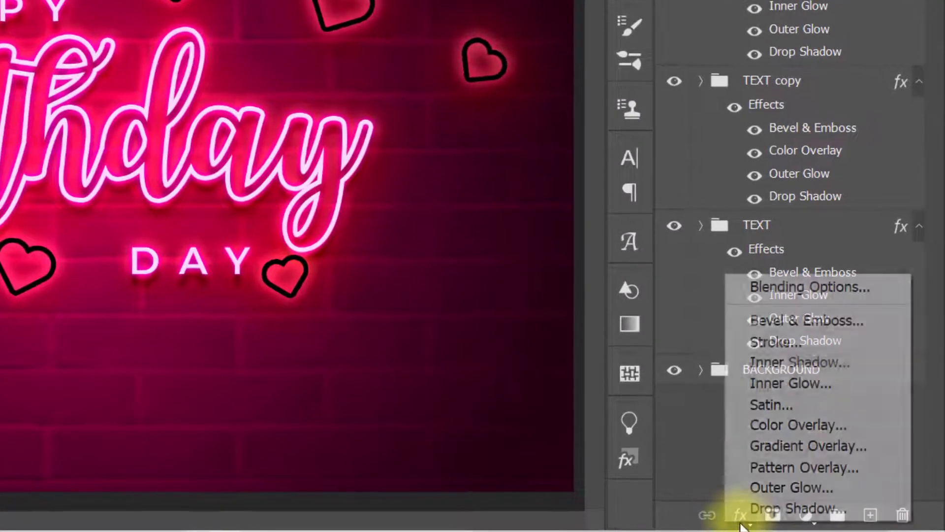
click(740, 287)
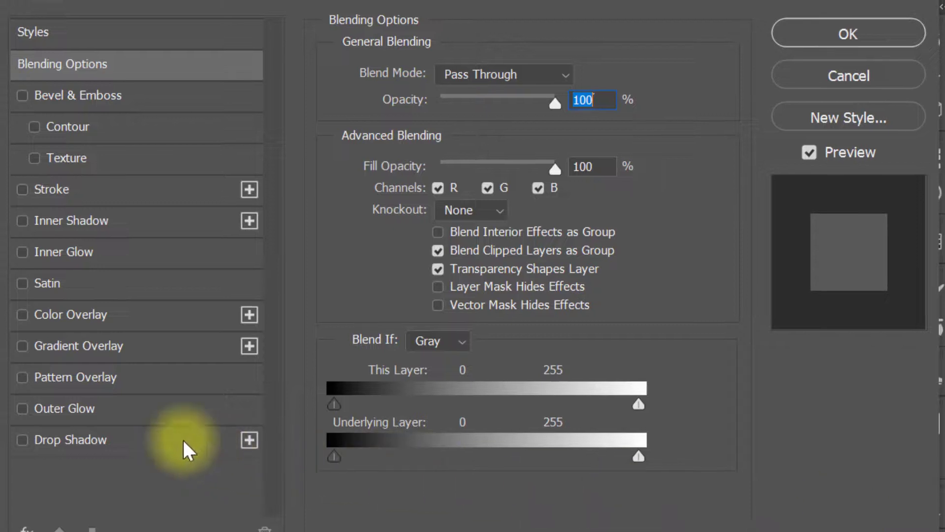
click(187, 445)
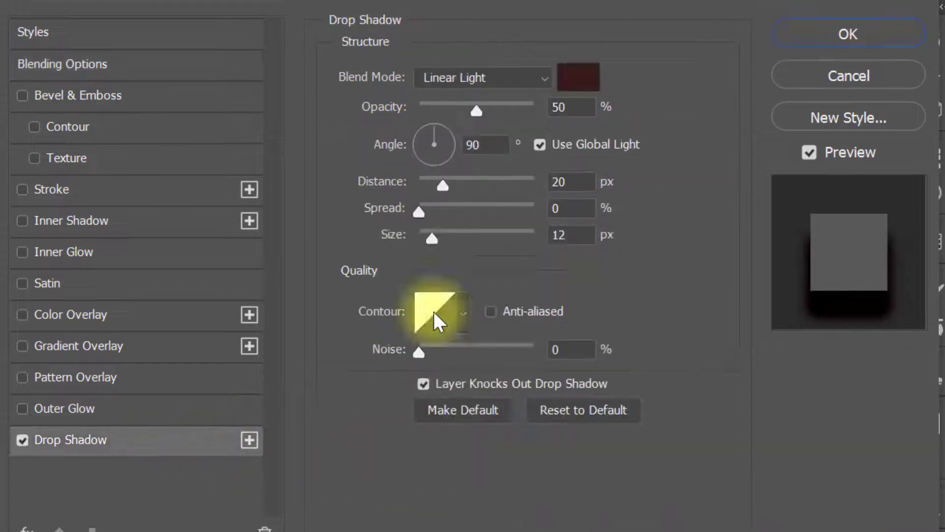
click(584, 75)
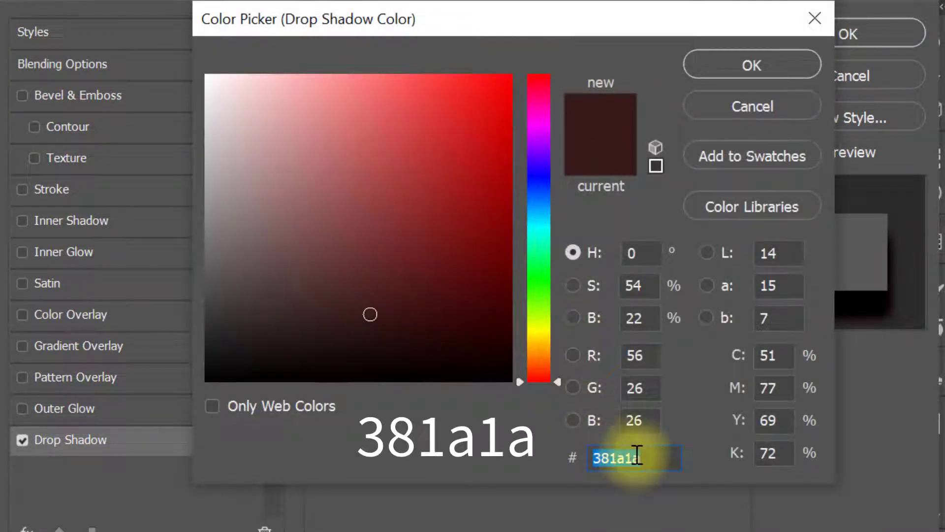
drag(641, 459, 559, 458)
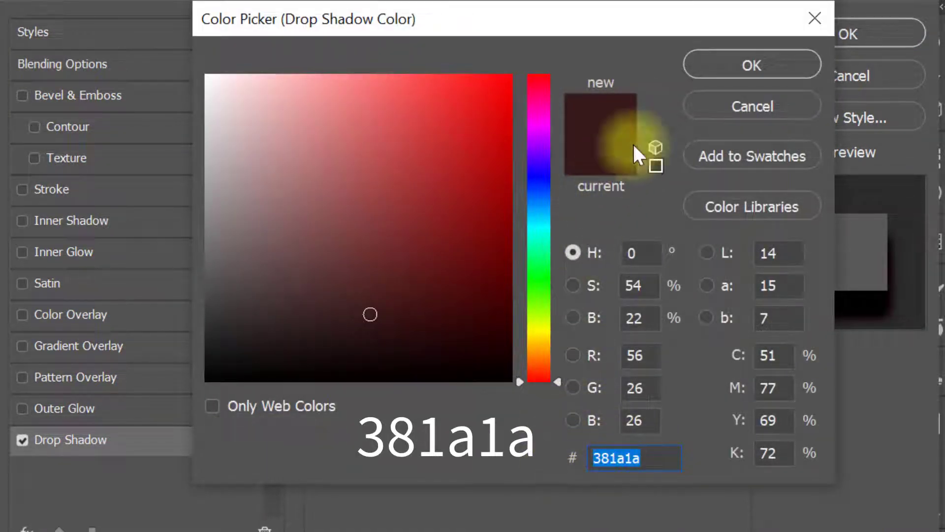
click(719, 64)
click(537, 78)
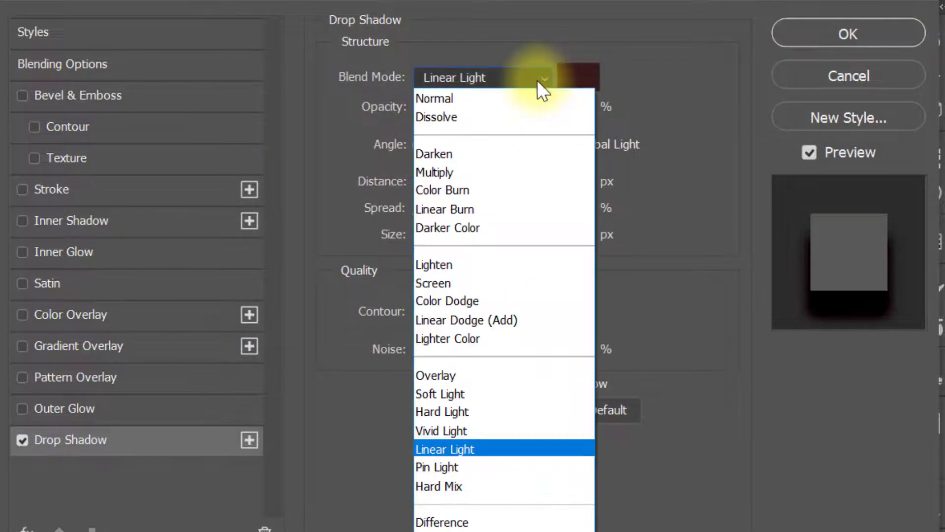
click(507, 446)
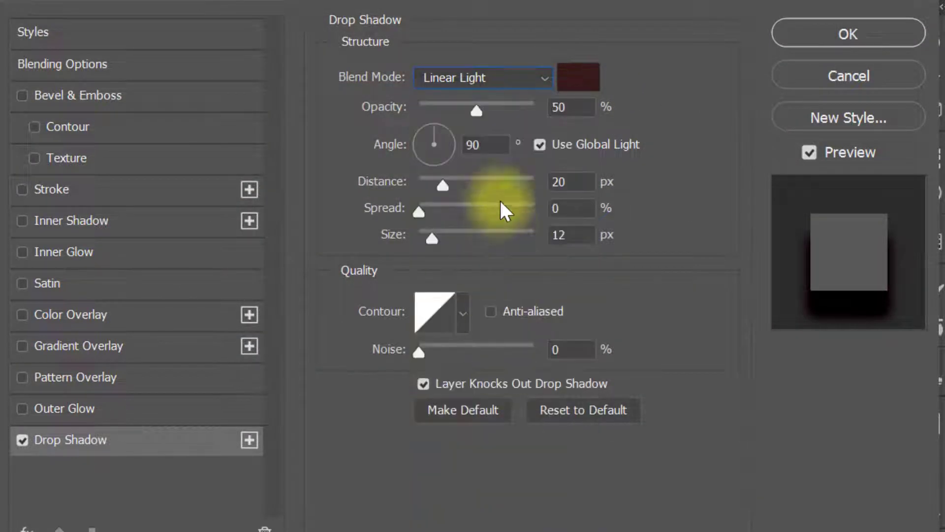
Set the drop shadow to 50% opacity, 90° angle, 20 px distance, 0% spread, 12 px size and 0% noise
click(574, 106)
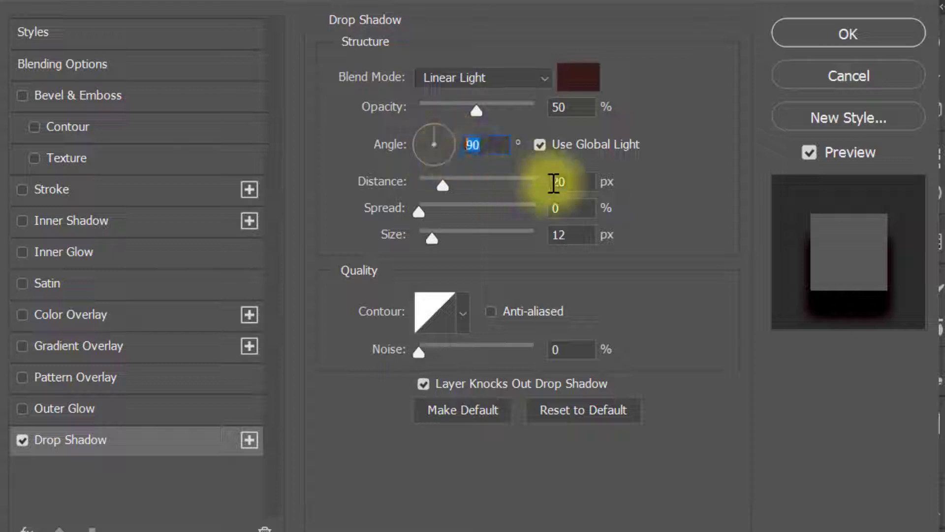
key(Tab)
key(Tab)
key(Tab)
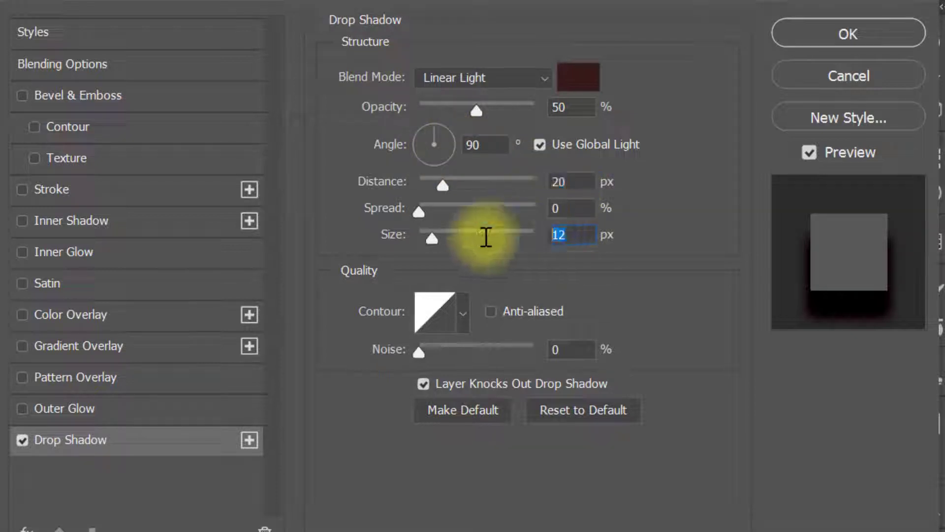
key(Tab)
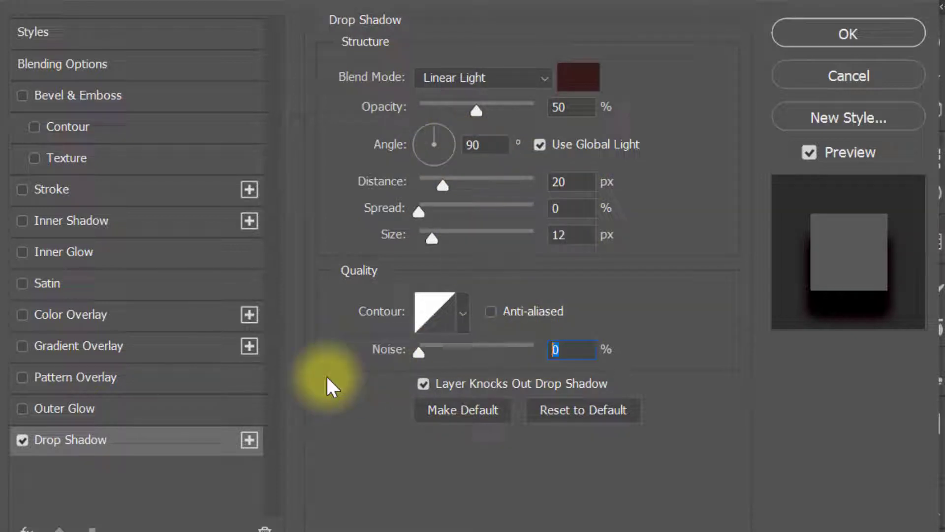
Add an Outer Glow with Linear Light blending, 30% opacity, 0% noise and colour ff432f
click(177, 412)
click(480, 76)
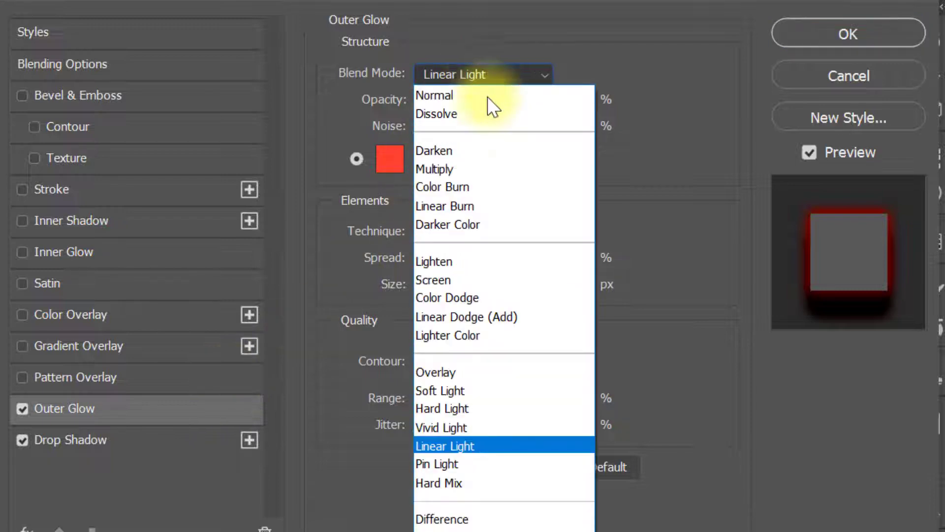
click(491, 445)
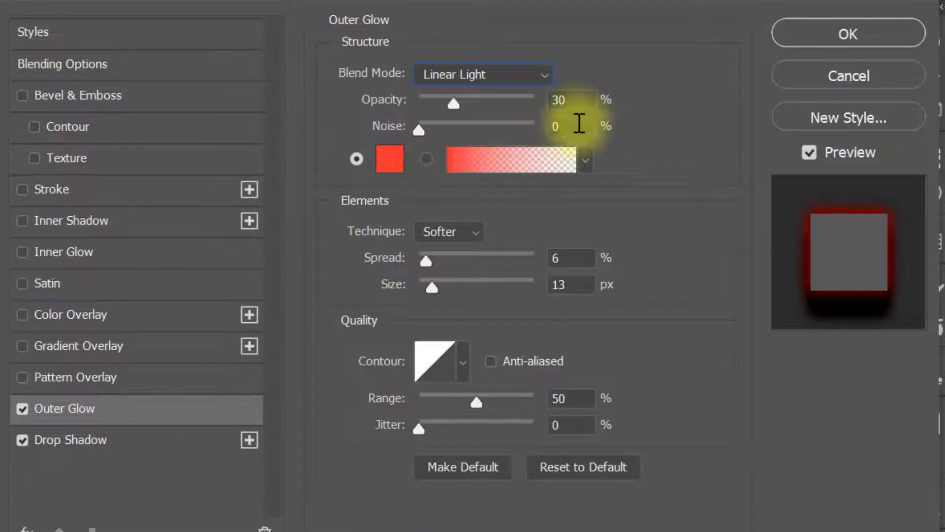
click(547, 128)
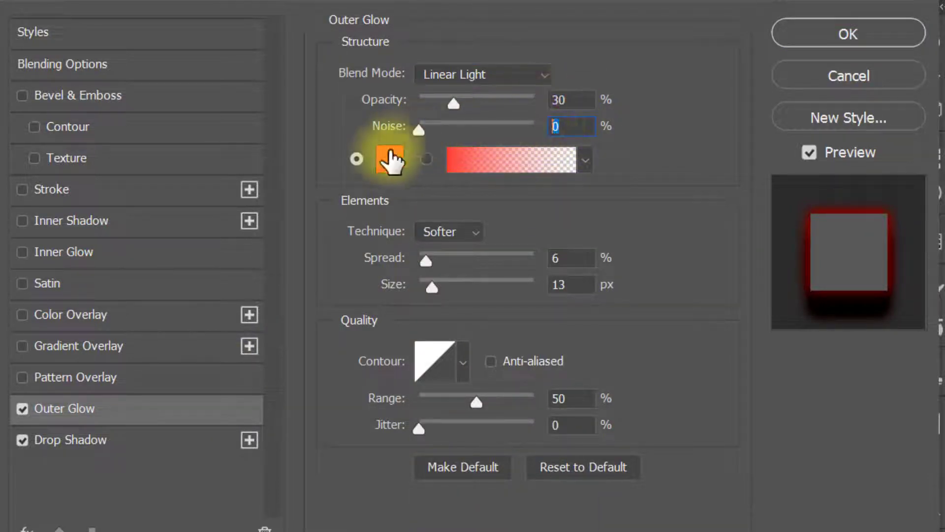
click(389, 159)
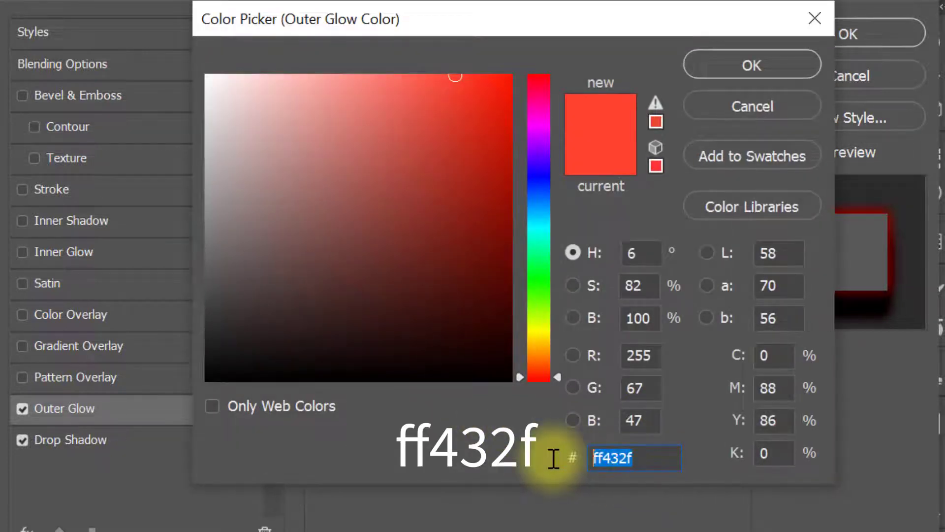
click(711, 58)
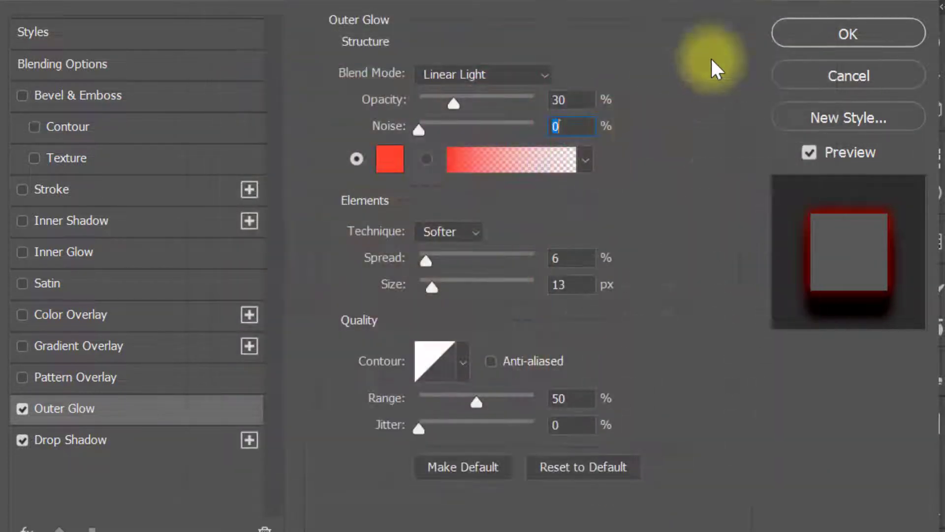
Set the outer glow to the Softer technique with 6% spread, 13 px size and 50% range
click(450, 230)
click(462, 252)
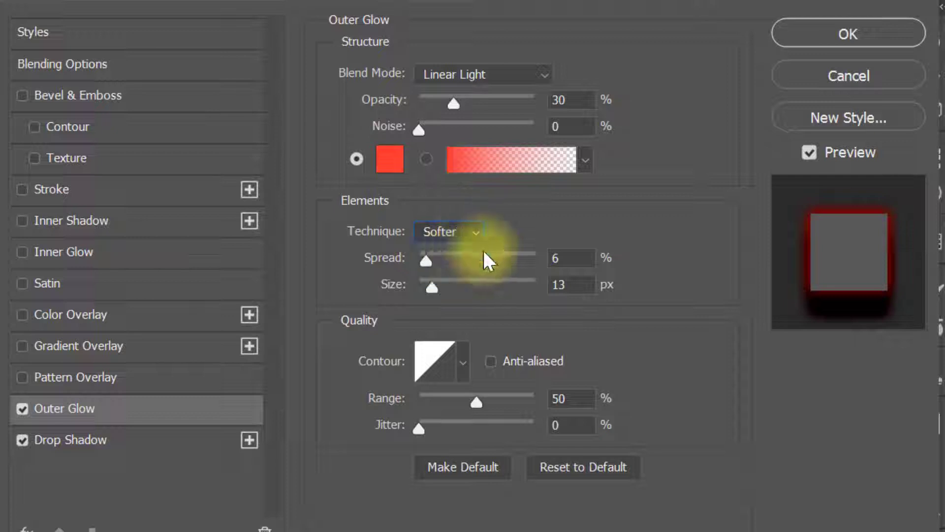
click(571, 258)
click(569, 284)
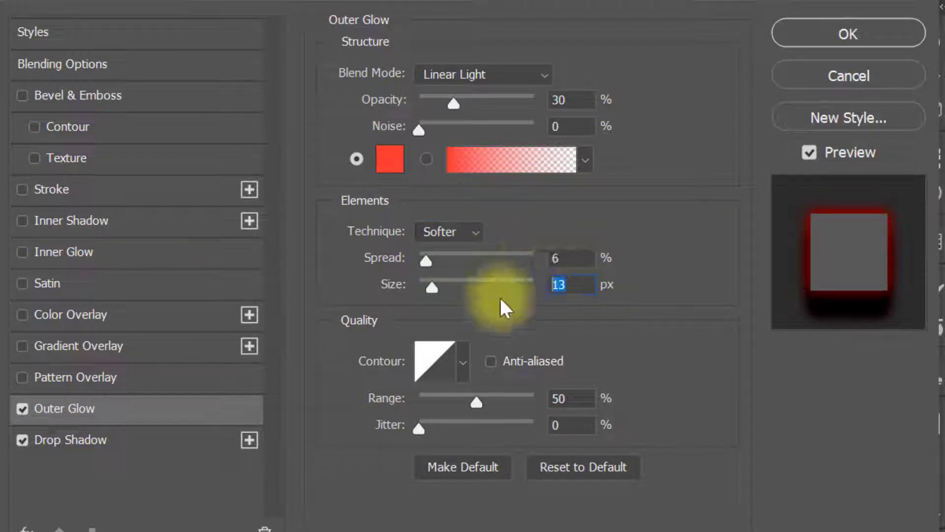
click(576, 400)
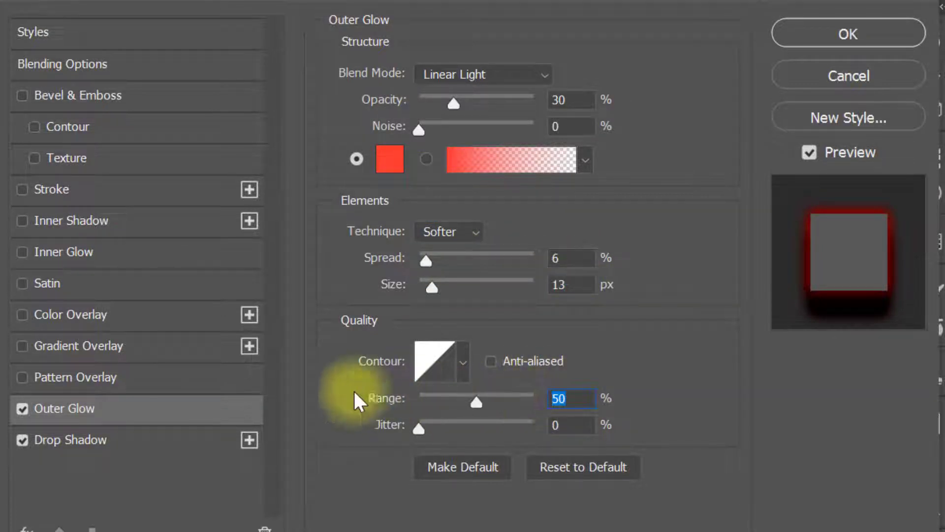
Add a Color Overlay with Normal blending, colour ffe1df and 100% opacity
click(172, 329)
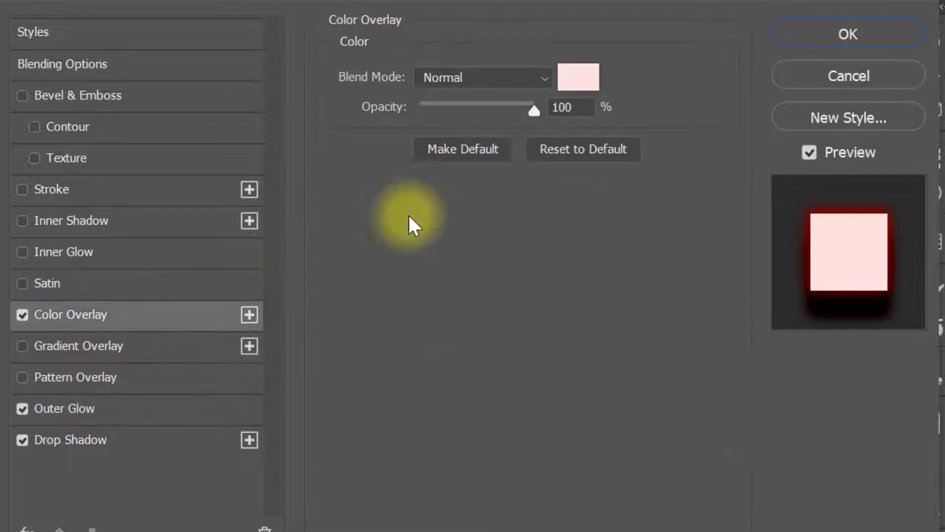
click(585, 80)
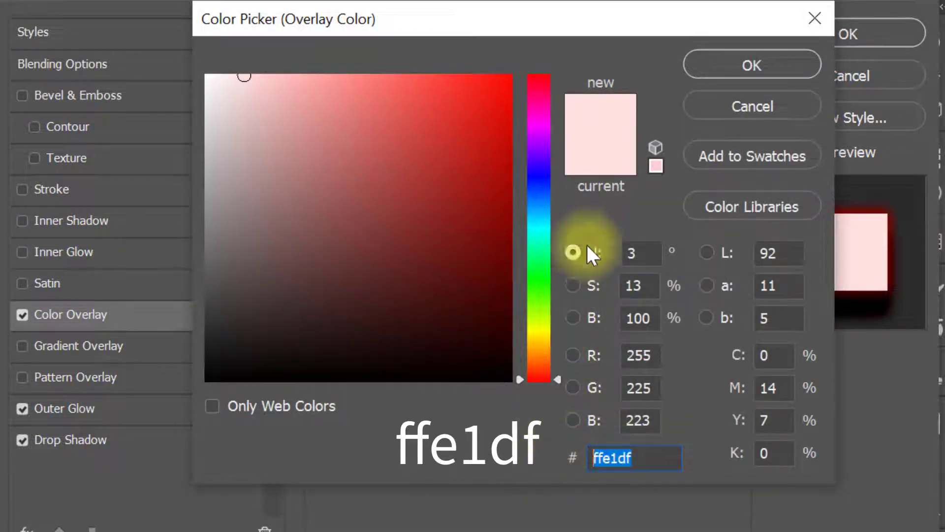
click(721, 69)
click(585, 107)
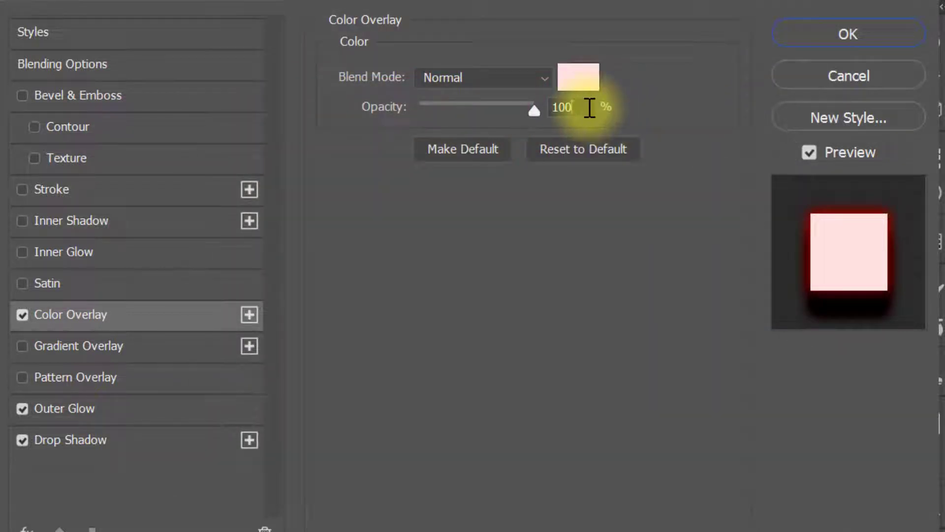
Add a Bevel & Emboss as a Smooth Inner Bevel with 140% depth, Up direction, 0 px size and 0 px soften
click(137, 98)
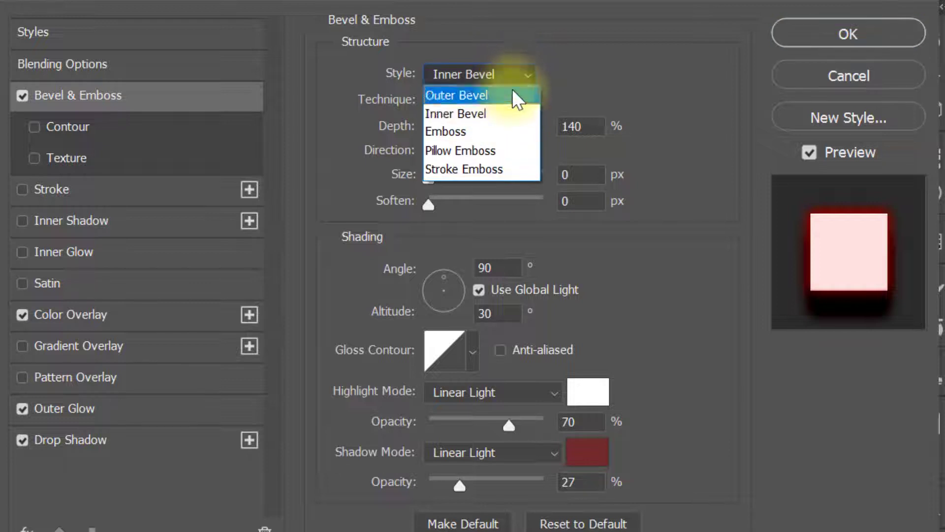
click(507, 112)
click(484, 105)
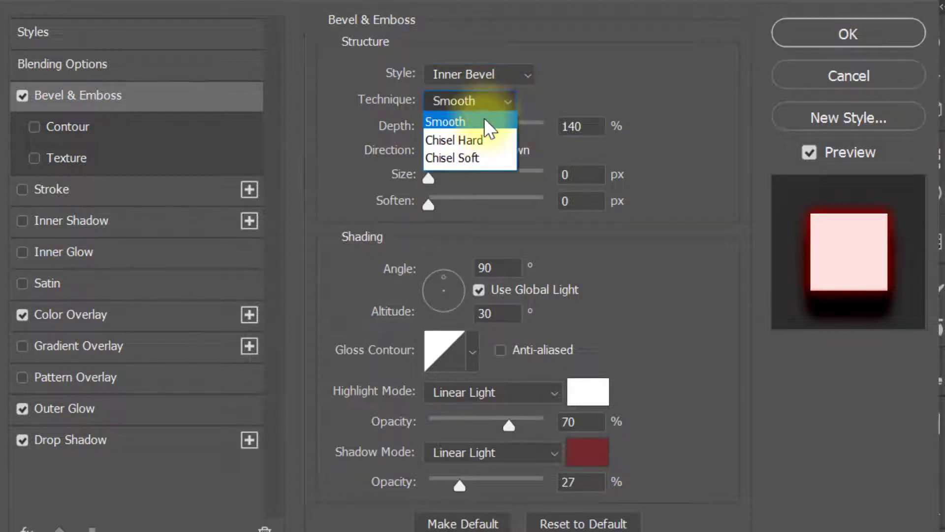
click(488, 121)
double_click(586, 125)
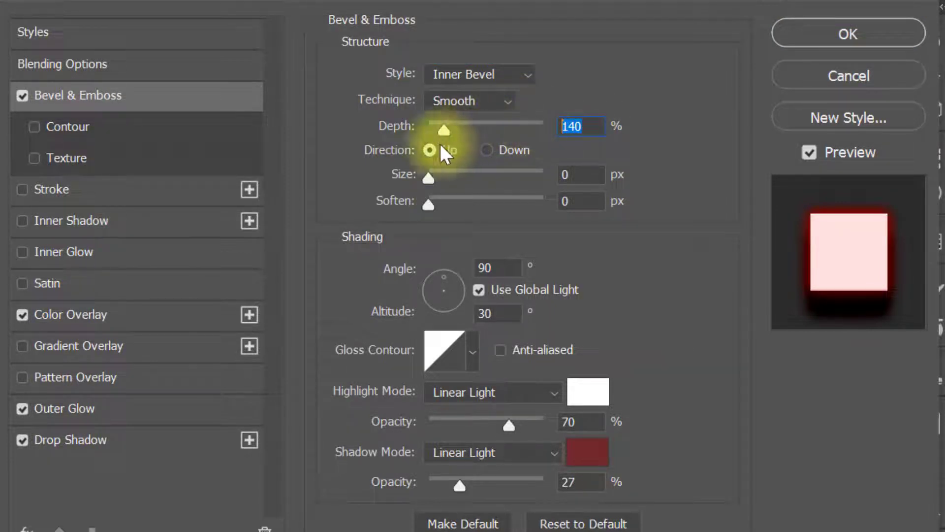
click(429, 149)
double_click(576, 175)
double_click(576, 201)
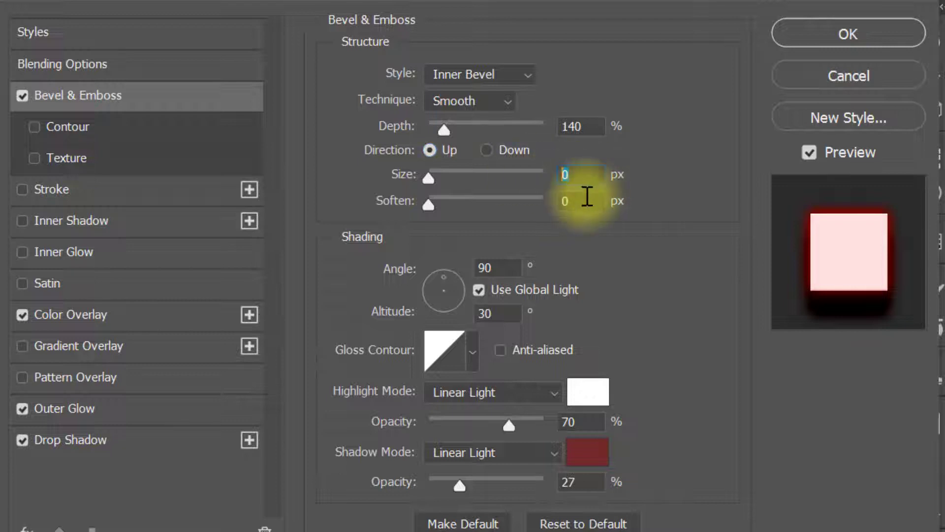
Set the bevel's shading to 90° angle and 30° altitude, with a Linear Light highlight at 70% opacity in ffffff
double_click(502, 267)
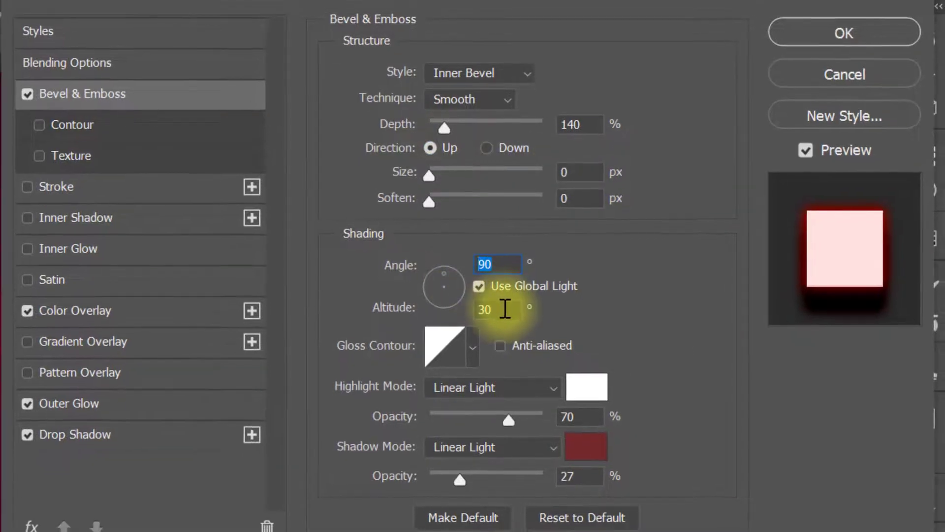
double_click(493, 313)
click(497, 393)
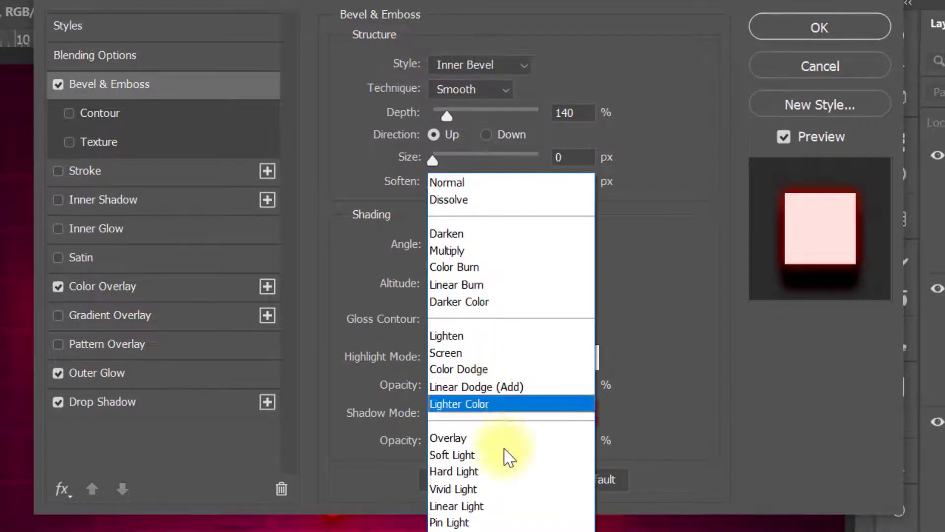
click(507, 506)
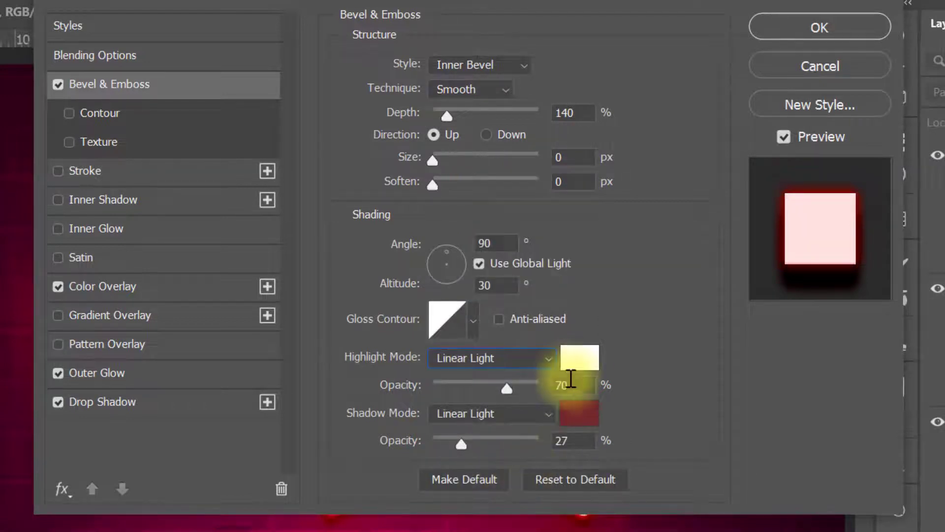
double_click(562, 386)
click(580, 359)
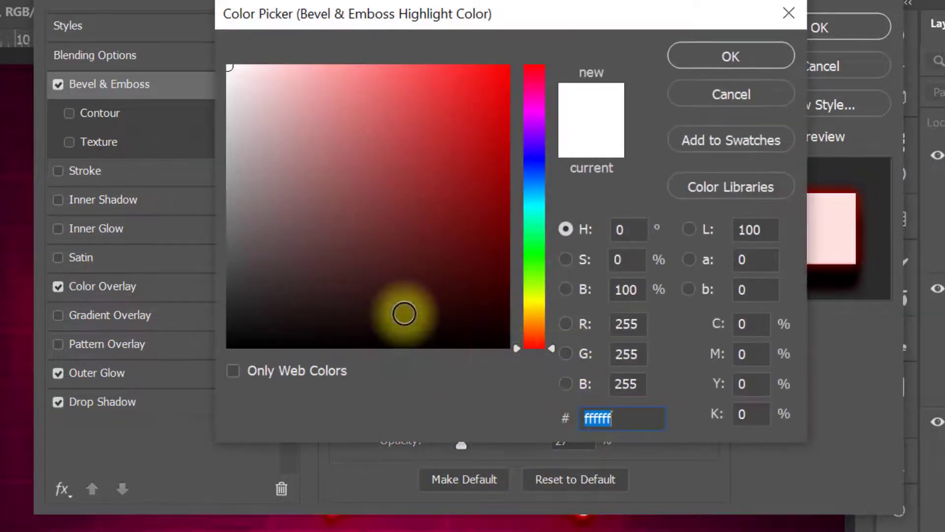
drag(299, 166, 139, 34)
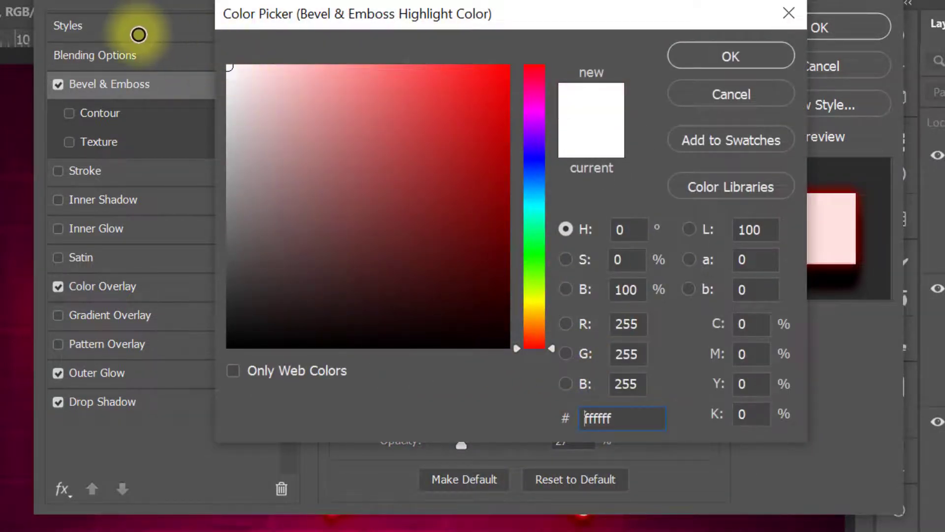
click(753, 60)
Set the bevel's shadow to Linear Light with colour 722a29 and 27% opacity, and apply the layer style
click(578, 419)
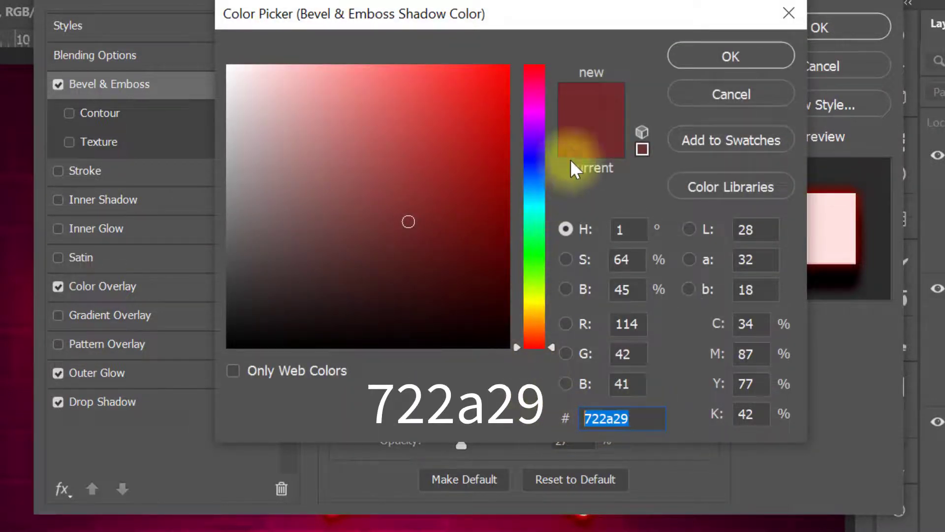
click(701, 60)
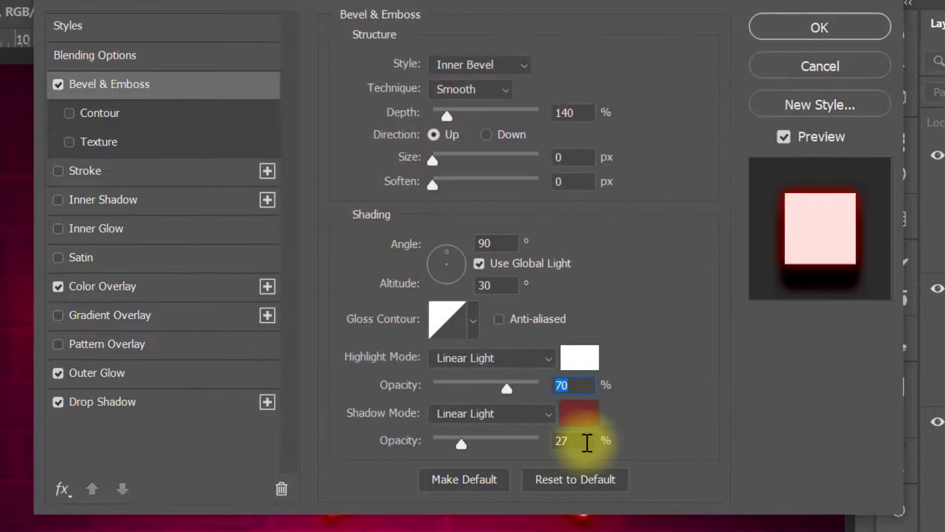
click(581, 440)
click(497, 416)
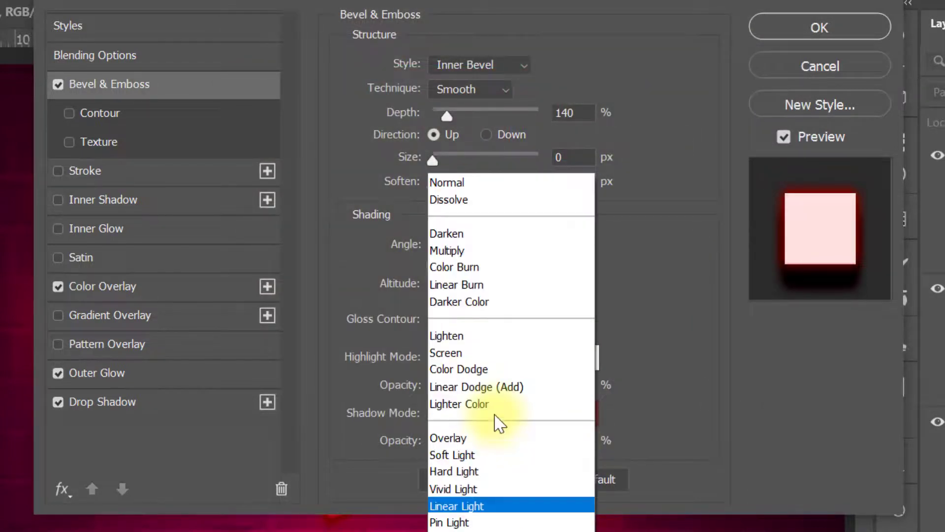
click(512, 505)
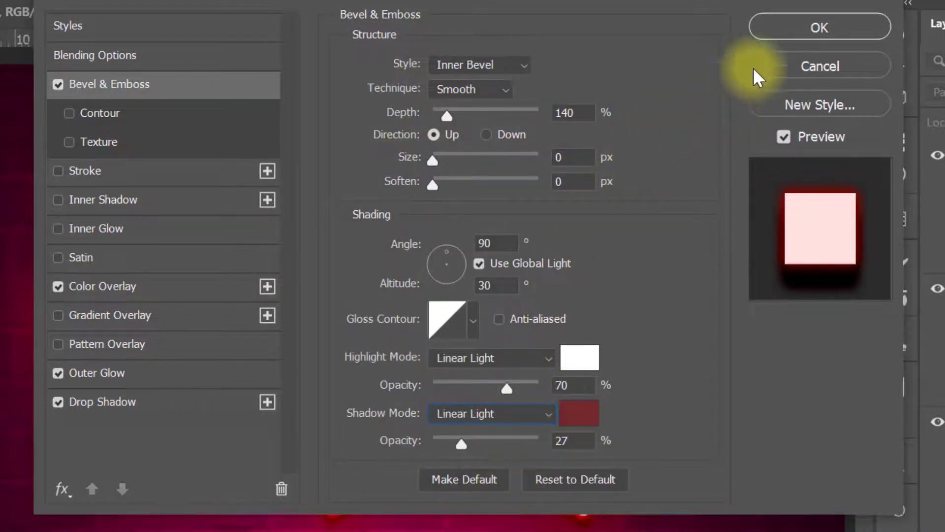
click(816, 32)
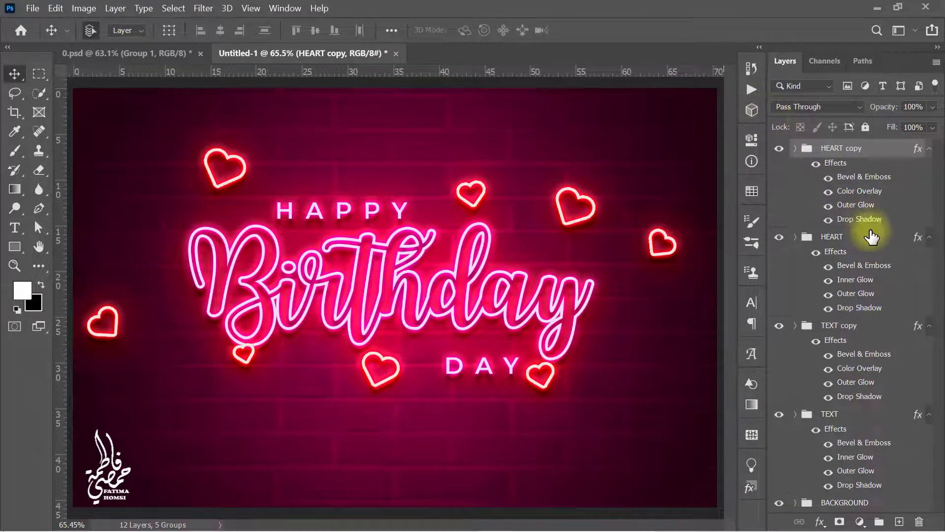
Transform the HEART and HEART copy groups together to about 102% width and 106% height, shifting the hearts slightly right and down around the text
click(872, 237)
key(ctrl+t)
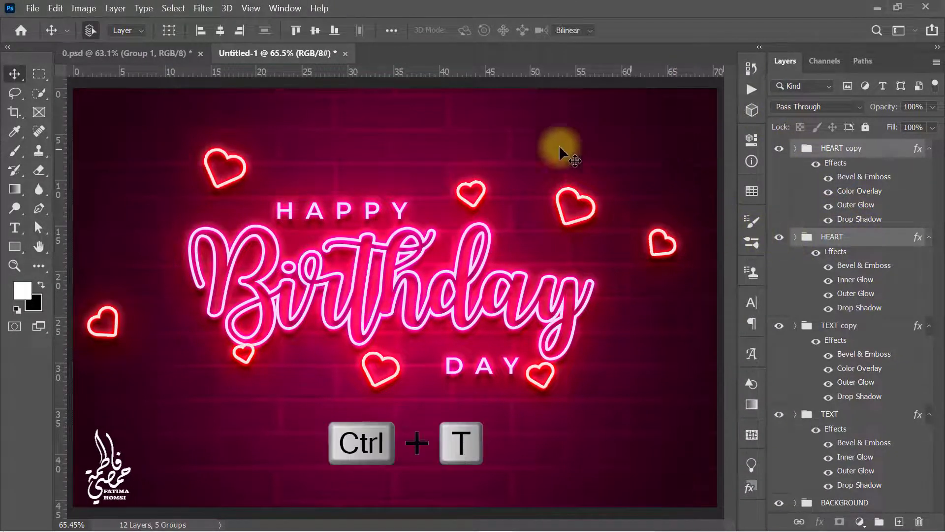
drag(381, 386, 381, 394)
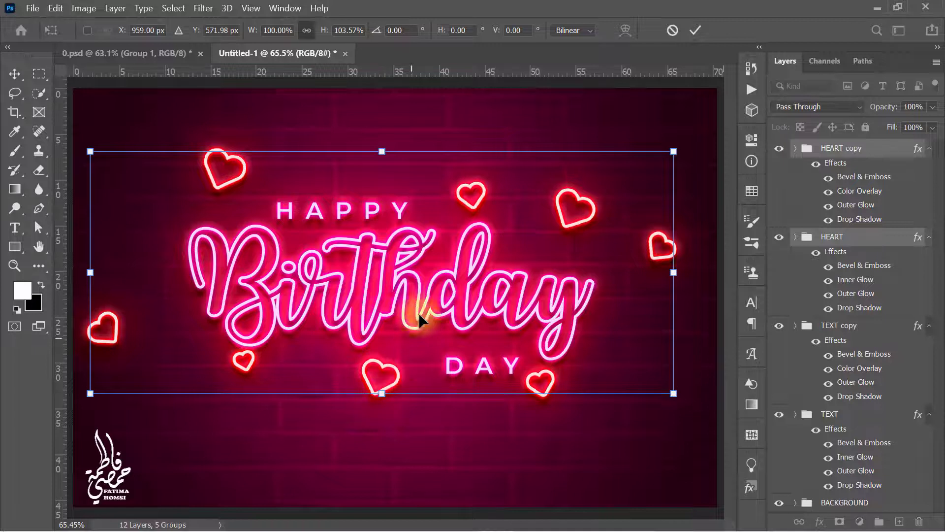
drag(427, 305, 431, 313)
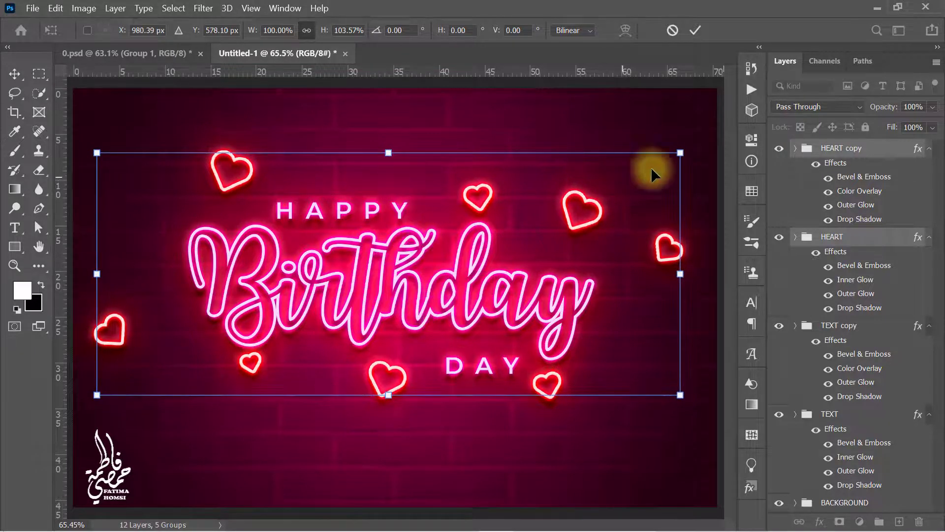
drag(680, 153, 688, 149)
drag(465, 285, 474, 286)
click(694, 32)
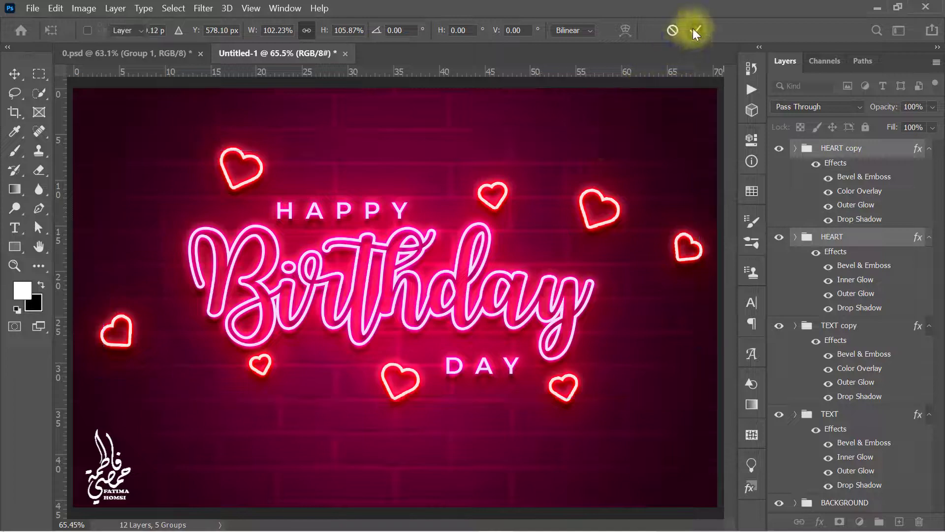